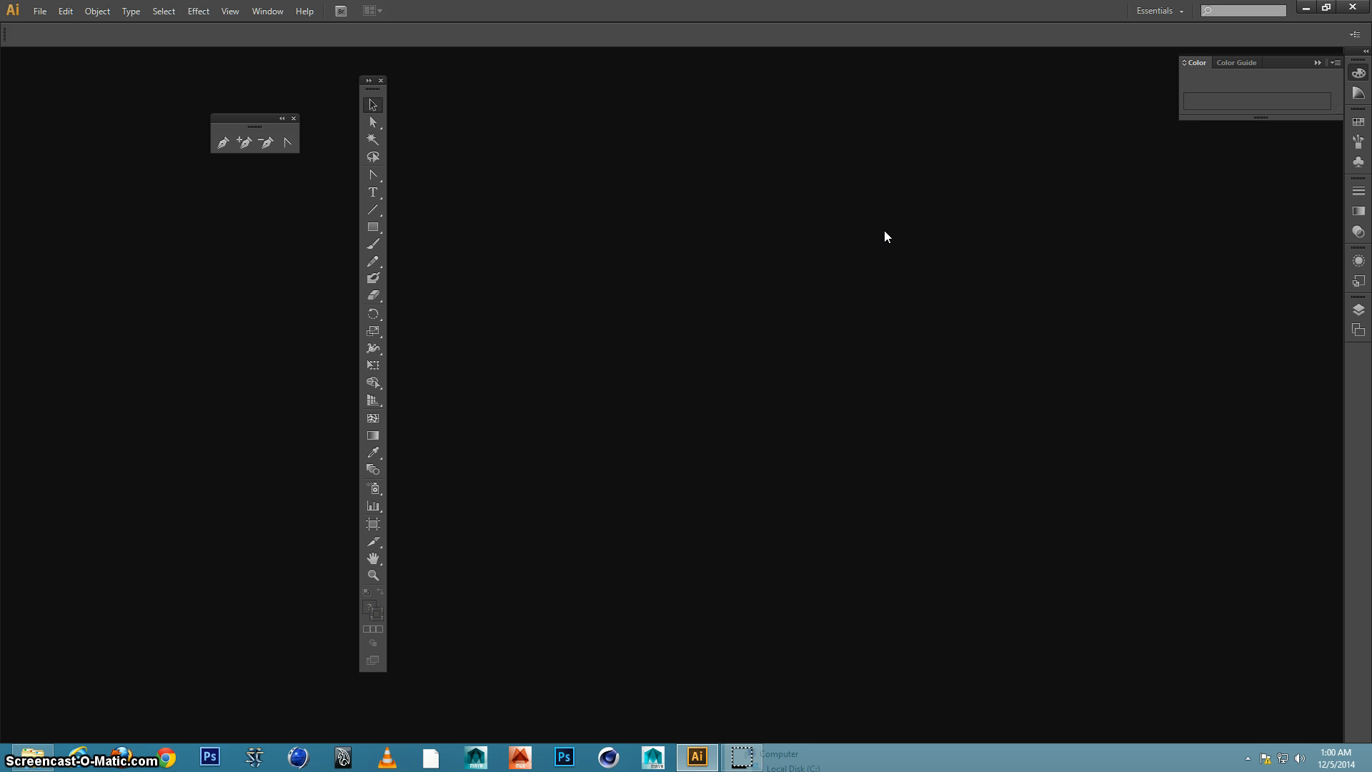
Create a new Letter-size print document, 612 by 792 pt, with one artboard
click(40, 11)
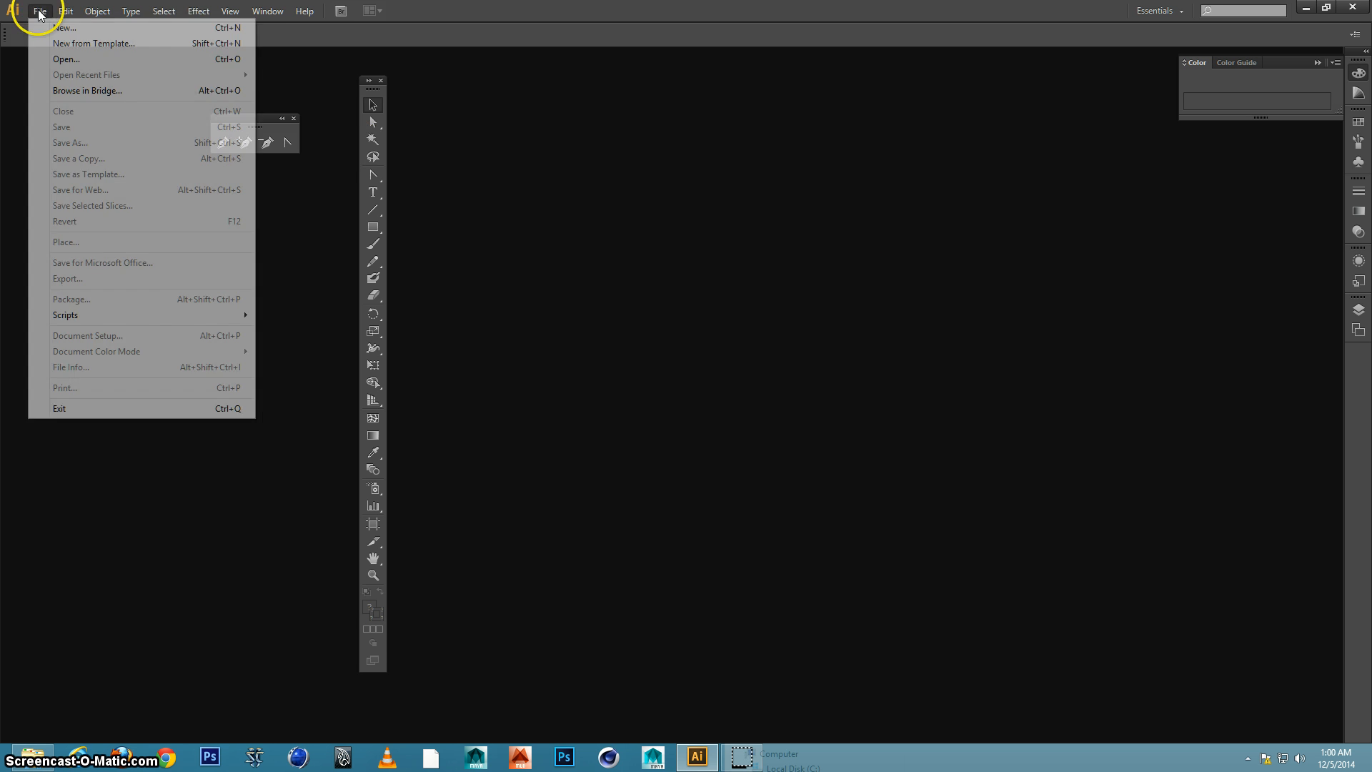
click(45, 22)
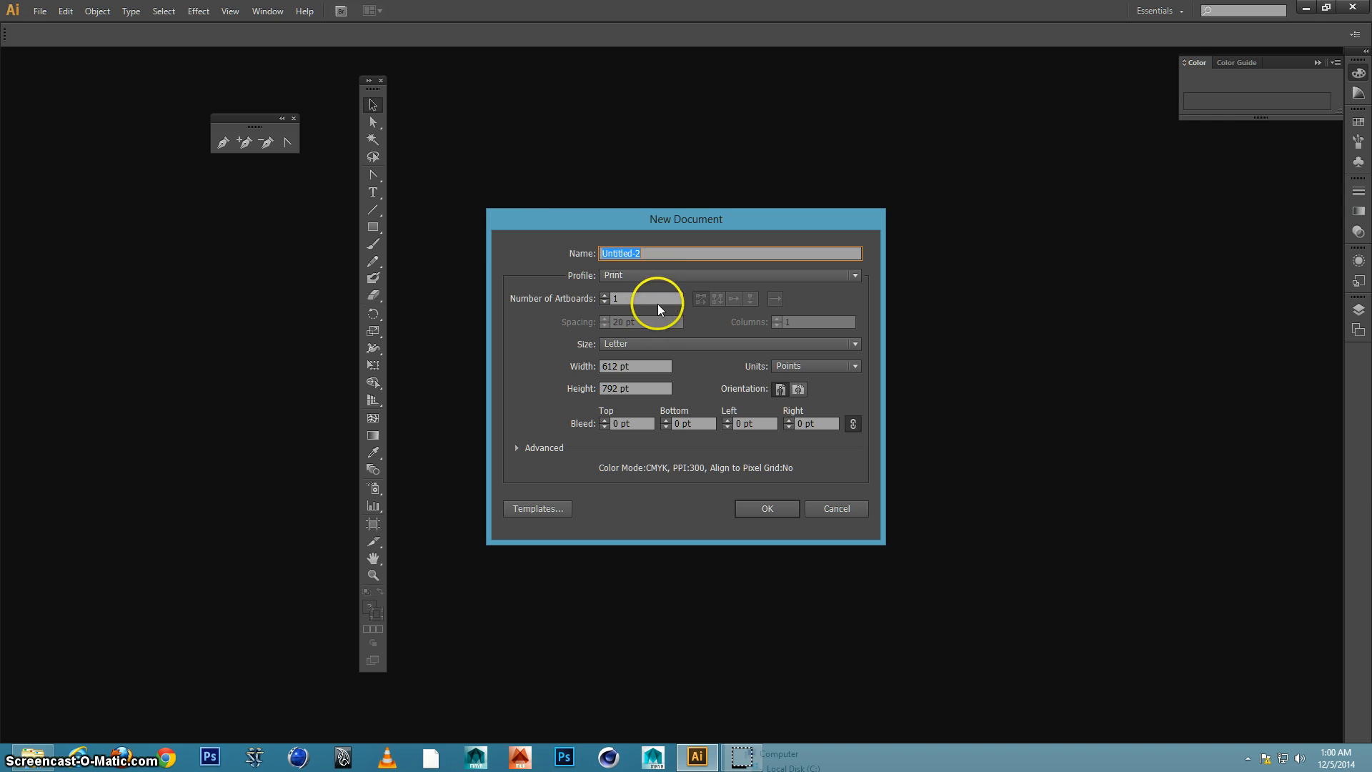
click(757, 507)
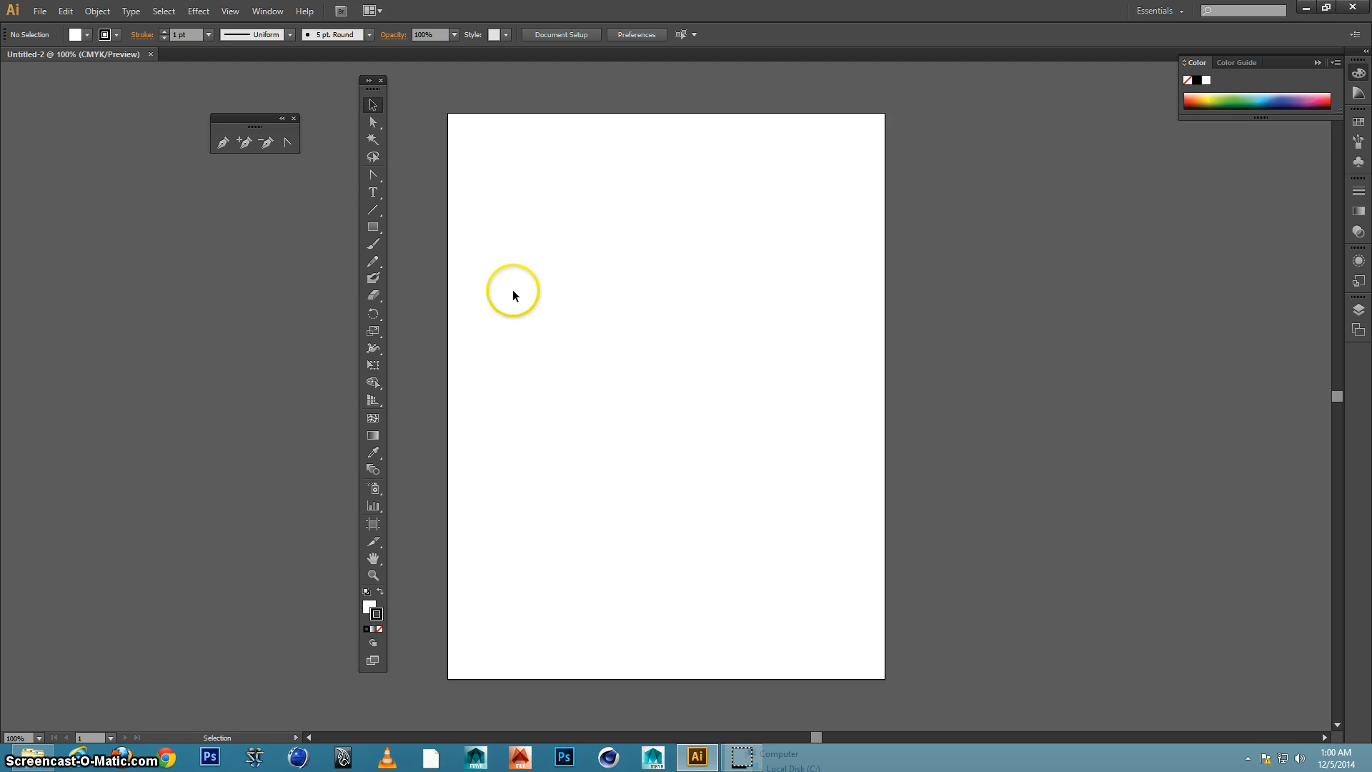
Draw a wavy vertical vase profile with the Pencil tool in the artboard's upper half, about 84 by 332 pt
click(376, 222)
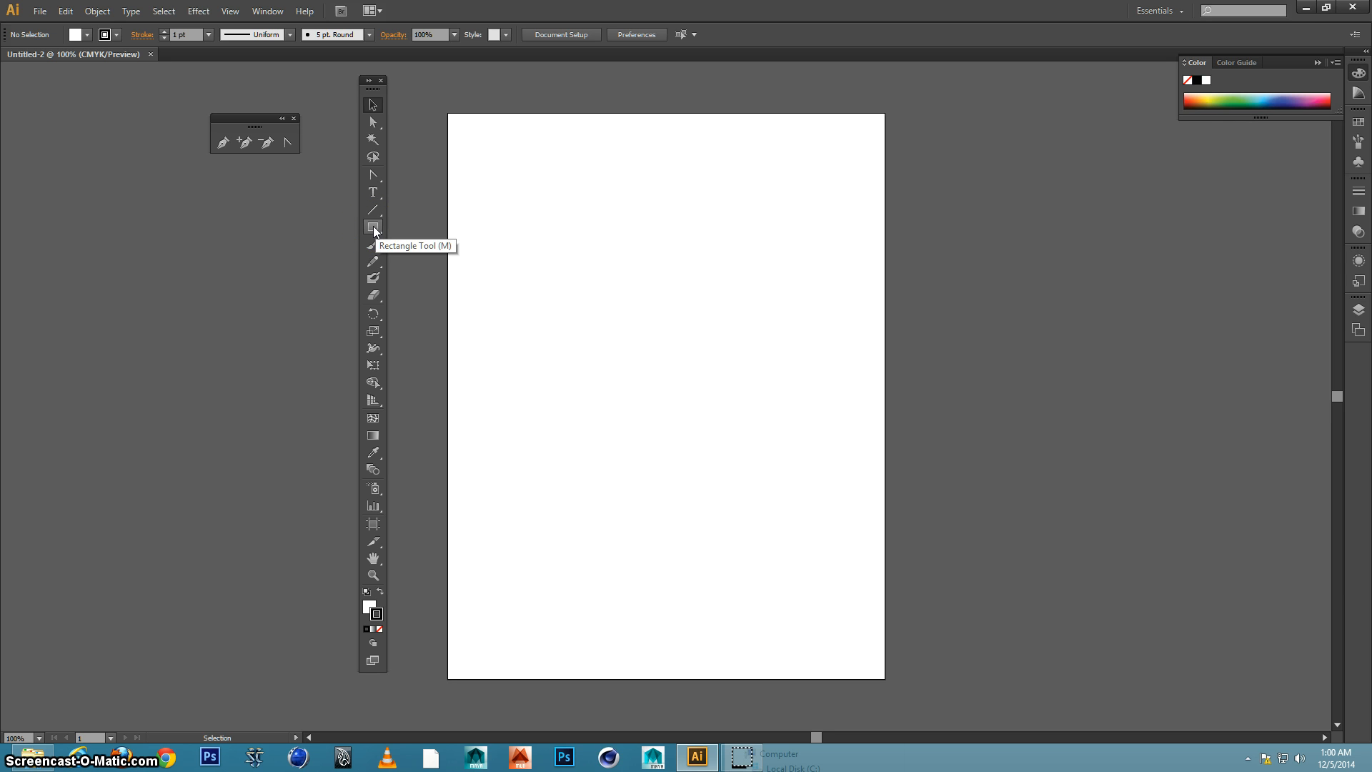
click(374, 262)
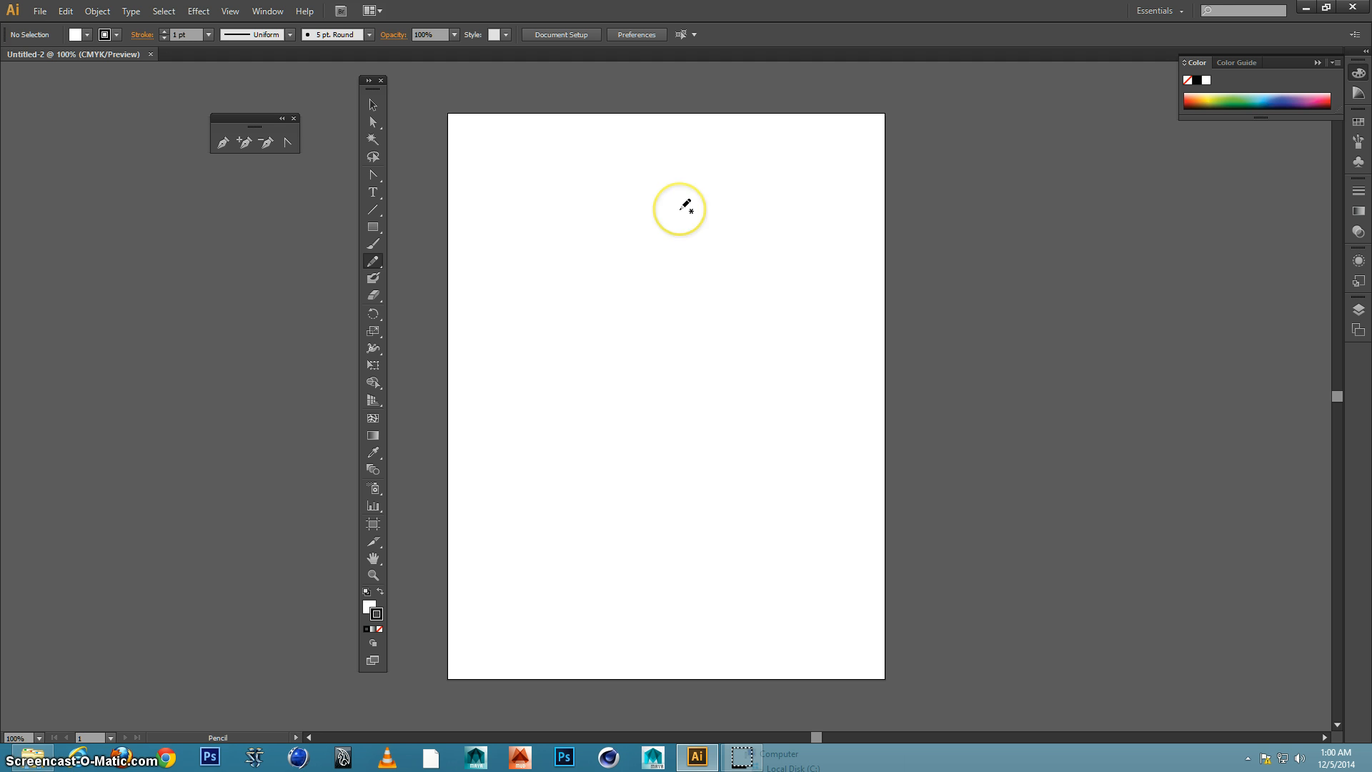
mouse_move(683, 211)
mouse_down()
mouse_move(684, 235)
mouse_move(735, 290)
mouse_move(733, 324)
mouse_move(706, 363)
mouse_move(733, 405)
mouse_move(724, 430)
mouse_move(676, 447)
mouse_up()
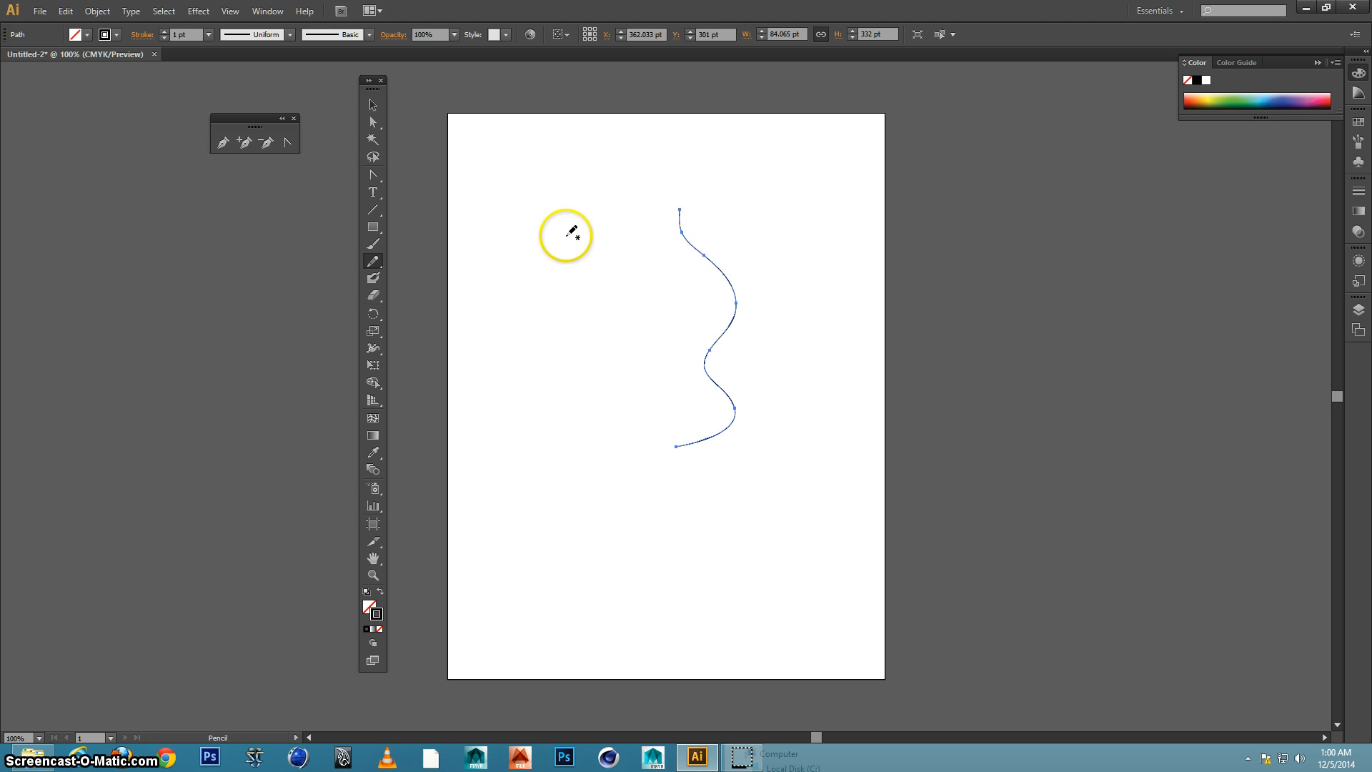
click(197, 12)
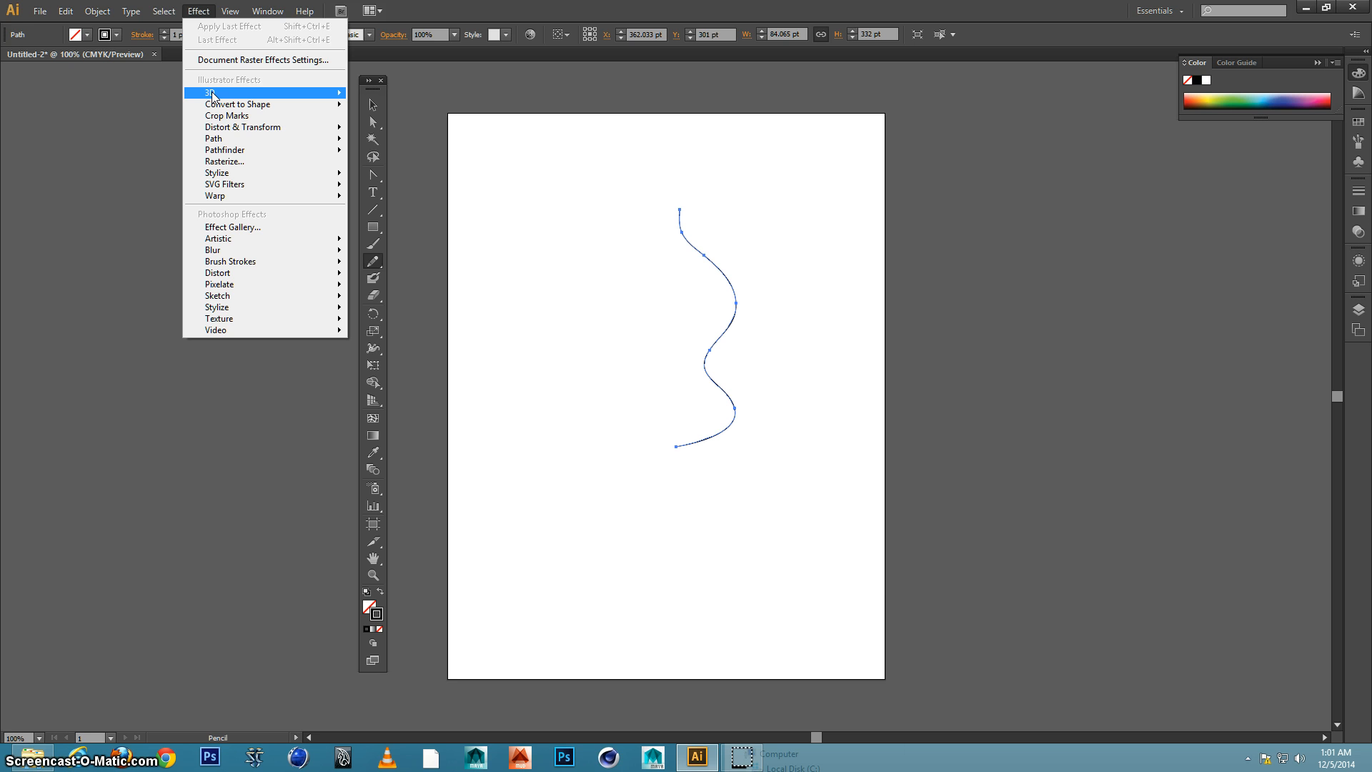
click(300, 93)
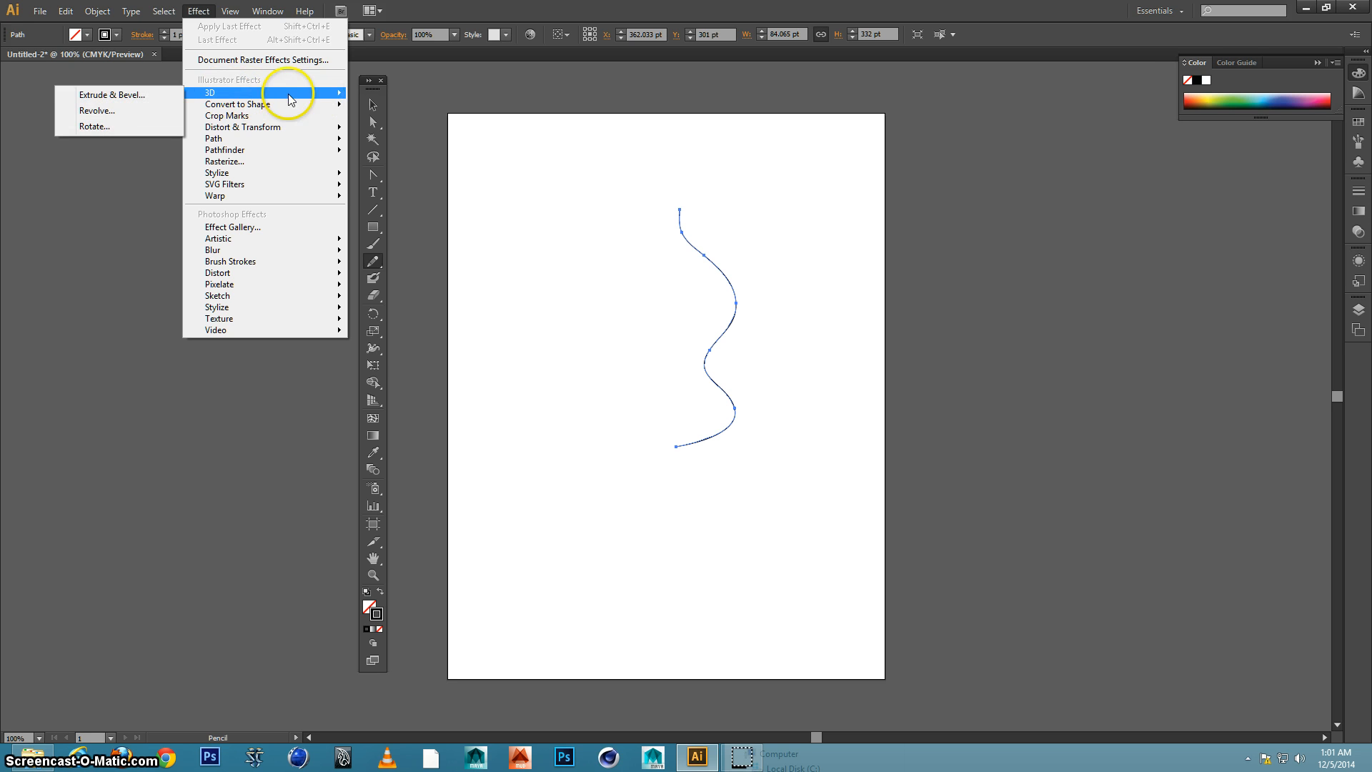
click(126, 116)
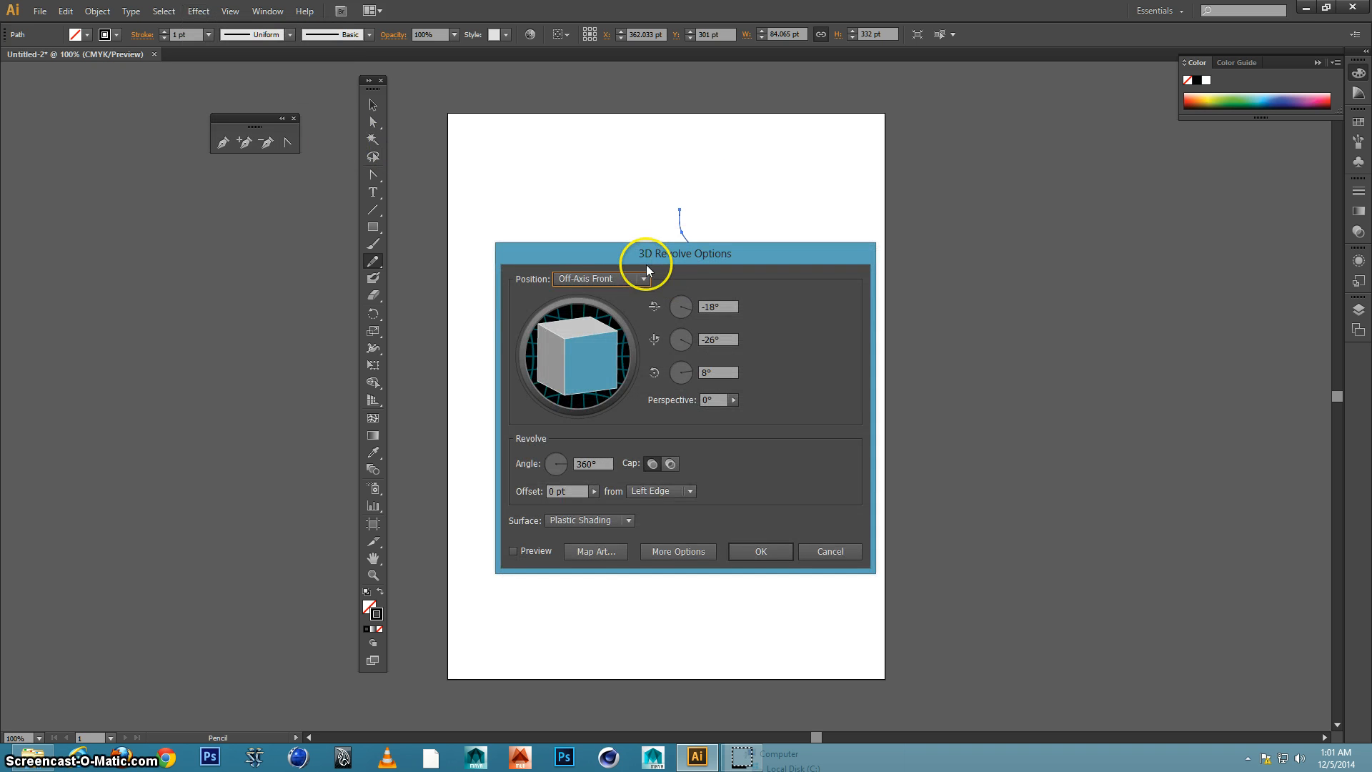
mouse_move(712, 257)
mouse_down()
mouse_move(1041, 205)
mouse_move(977, 158)
mouse_up()
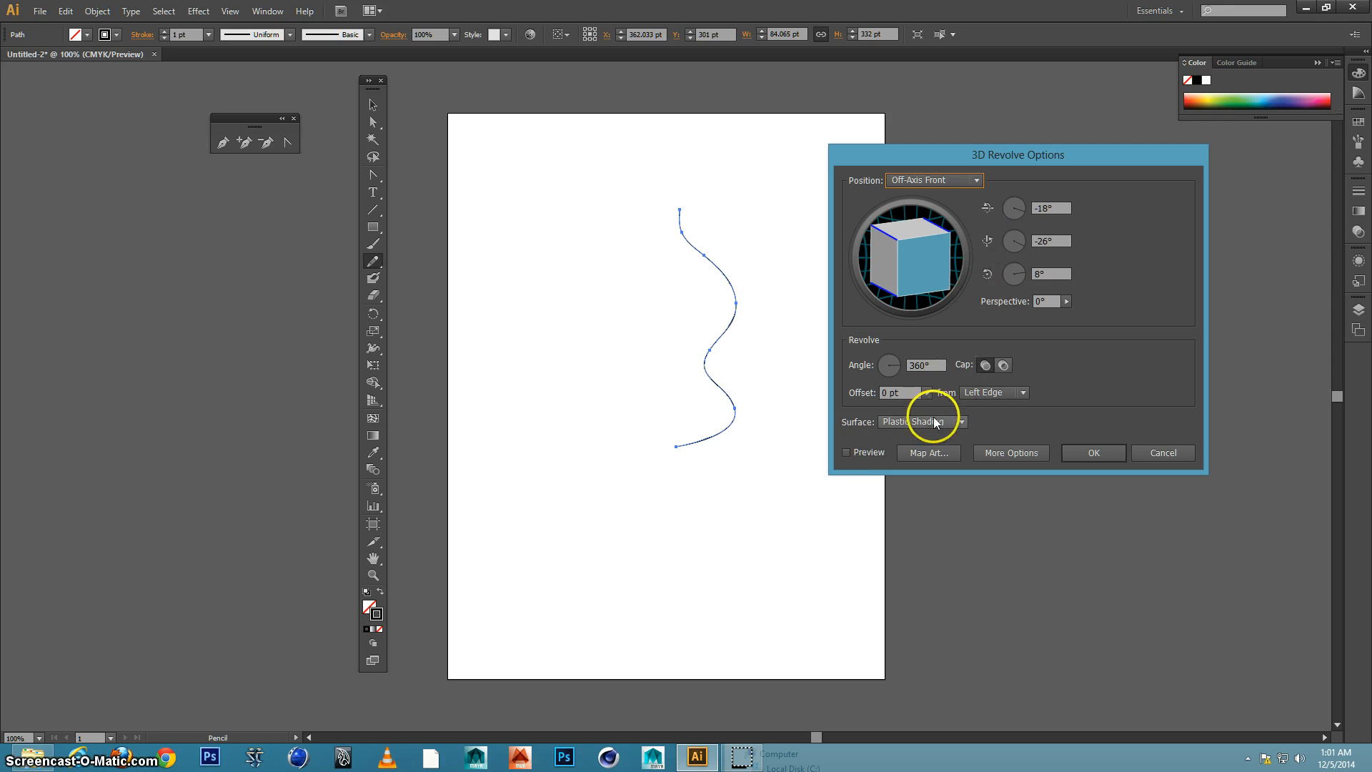
click(846, 452)
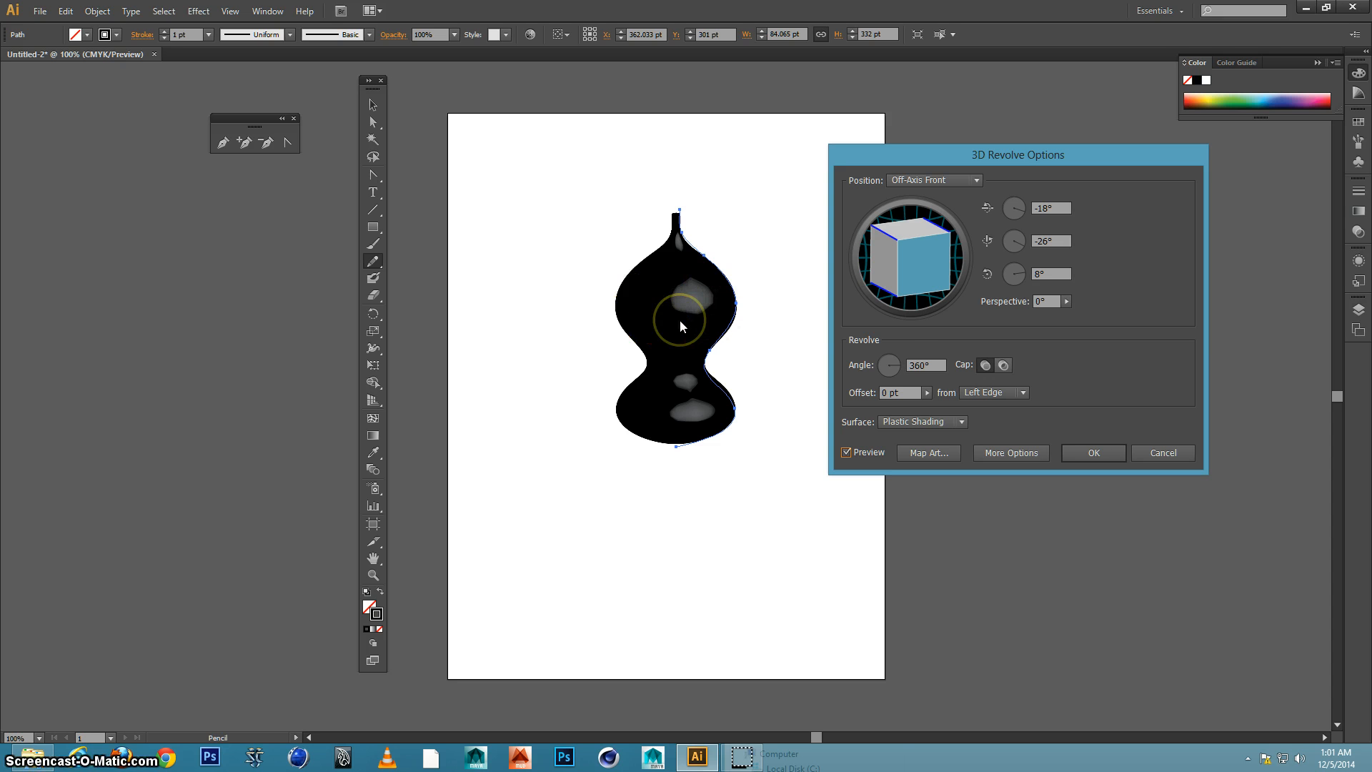
click(1156, 453)
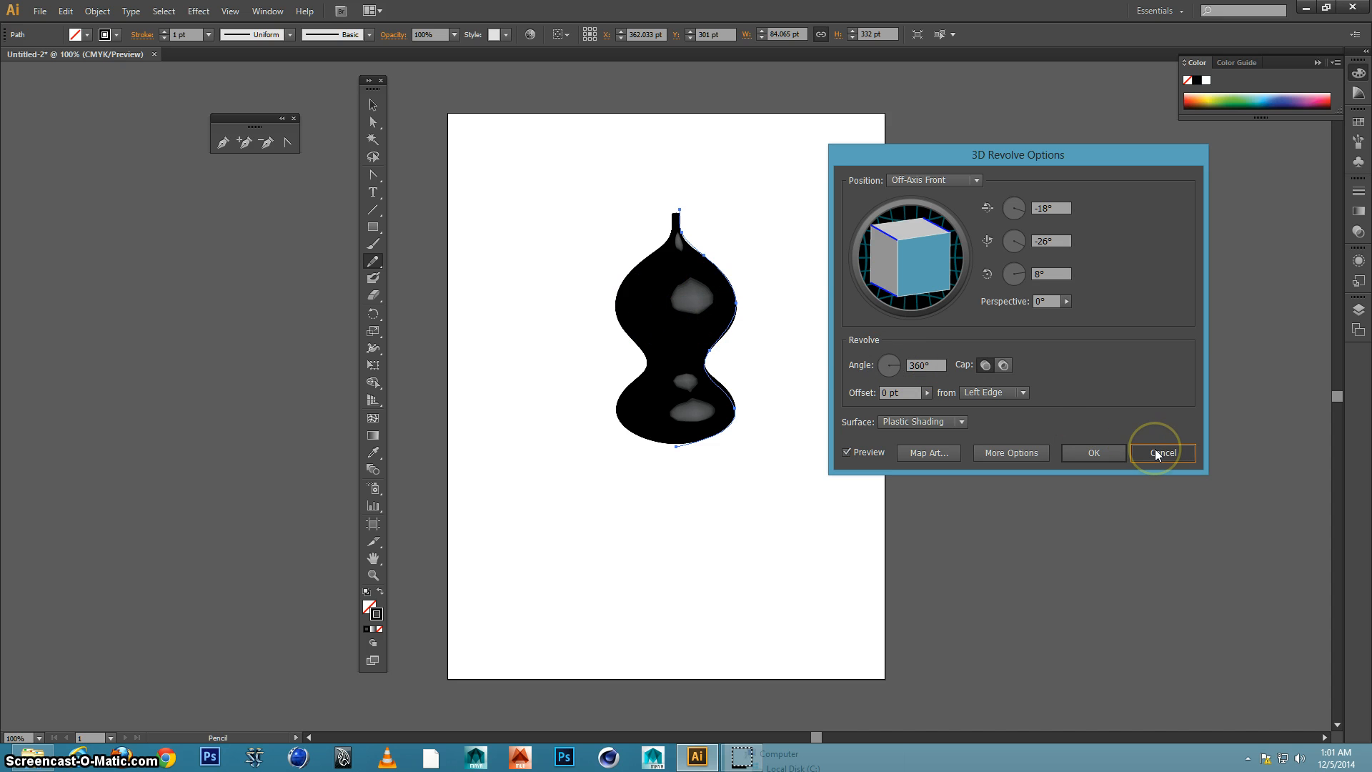
click(1156, 454)
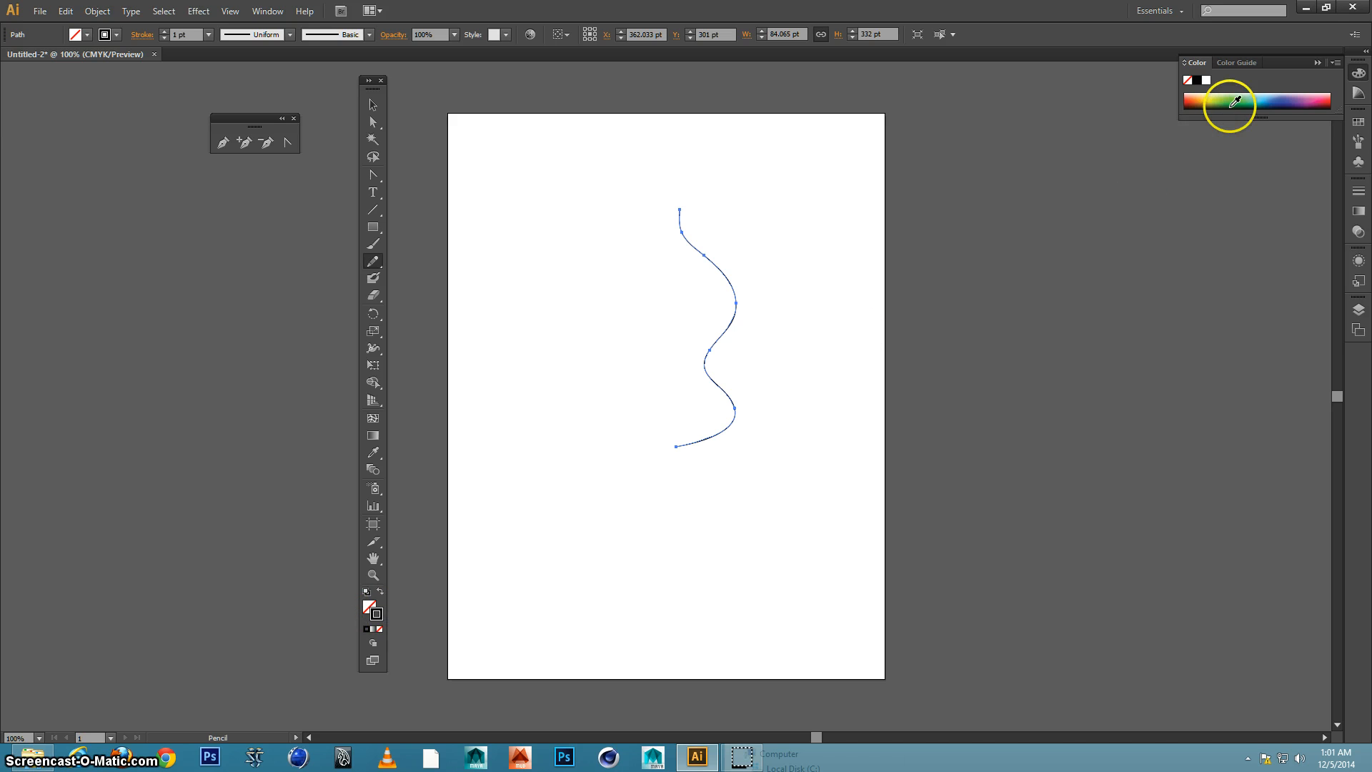
Give the profile path a teal stroke and preview a 360° 3D Revolve from its left edge with plastic shading
click(1251, 92)
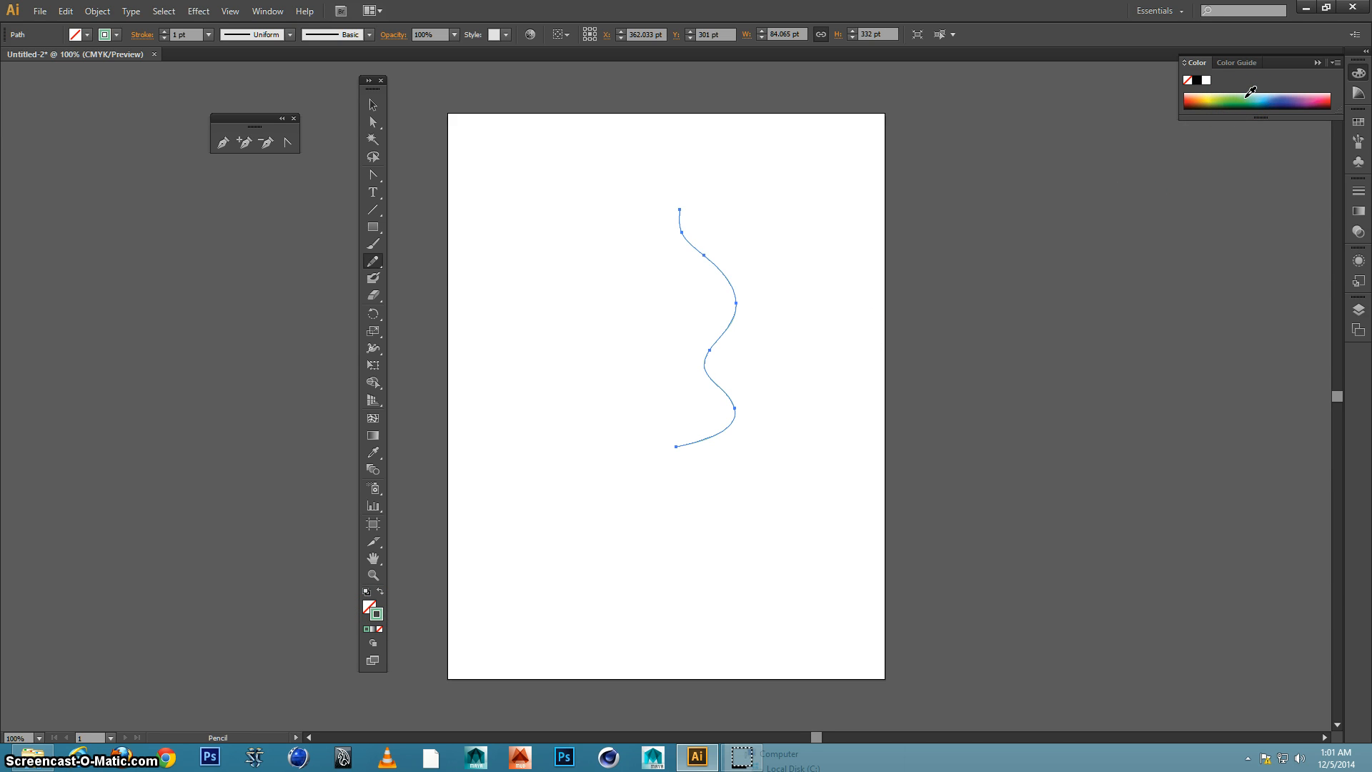
click(207, 13)
mouse_move(216, 92)
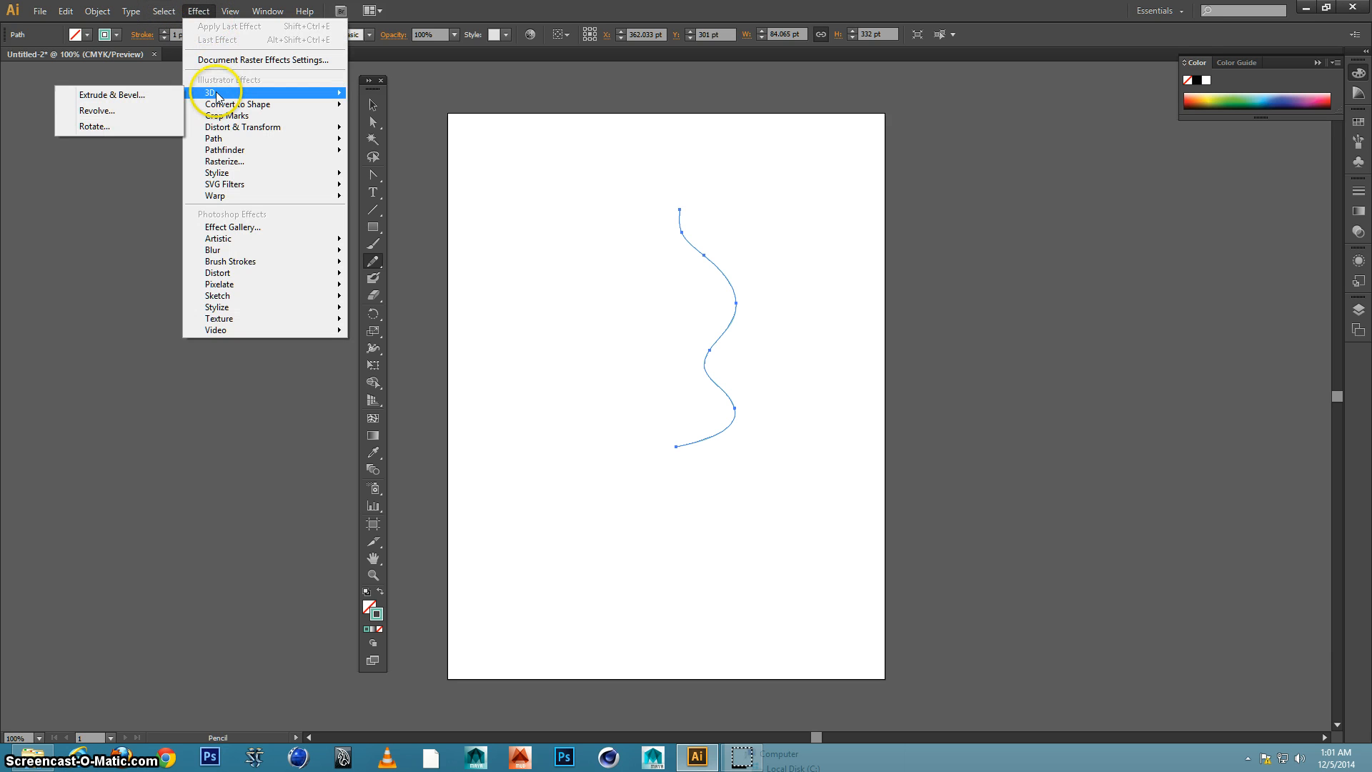
click(132, 112)
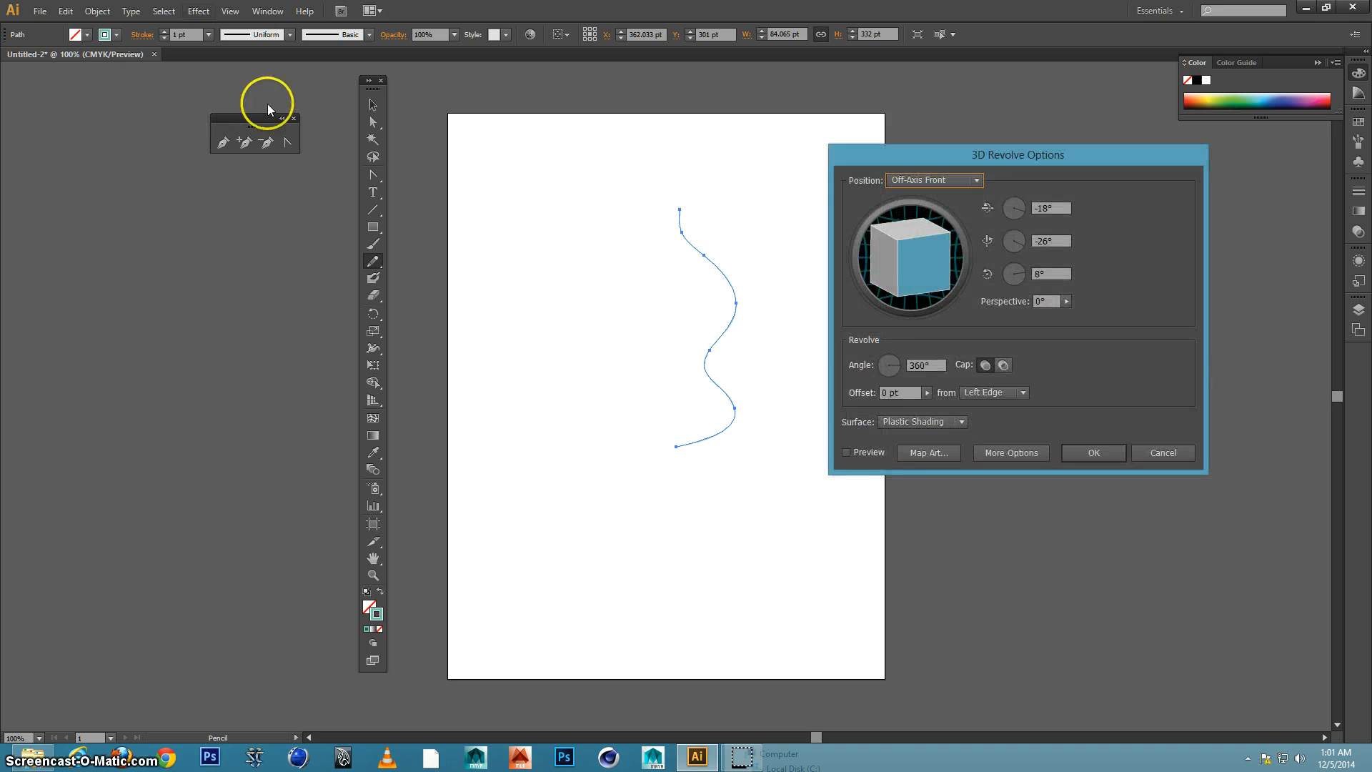
click(843, 452)
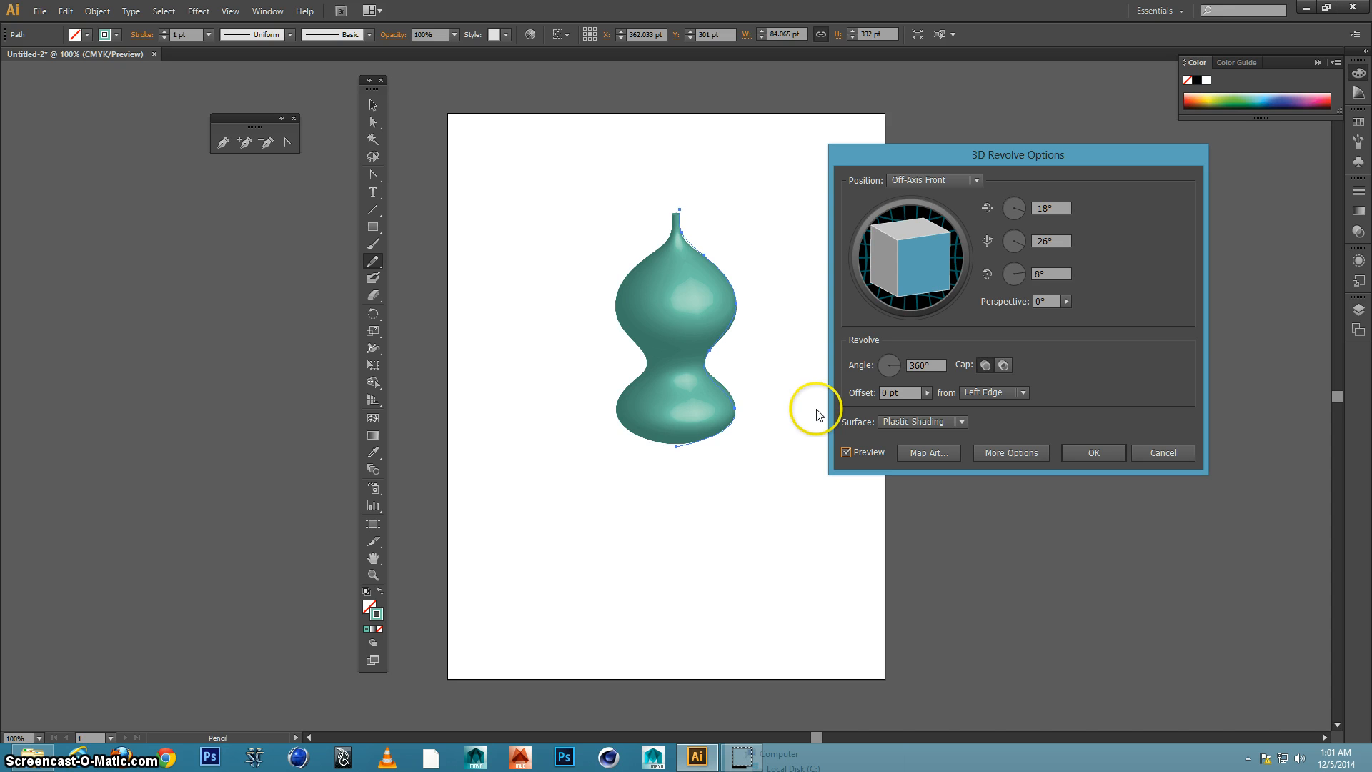
Rotate the revolved shape freely to about -20°, -13° and 15°, and apply the 3D Revolve effect
mouse_move(950, 227)
mouse_down()
mouse_move(917, 244)
mouse_move(901, 227)
mouse_move(916, 243)
mouse_up()
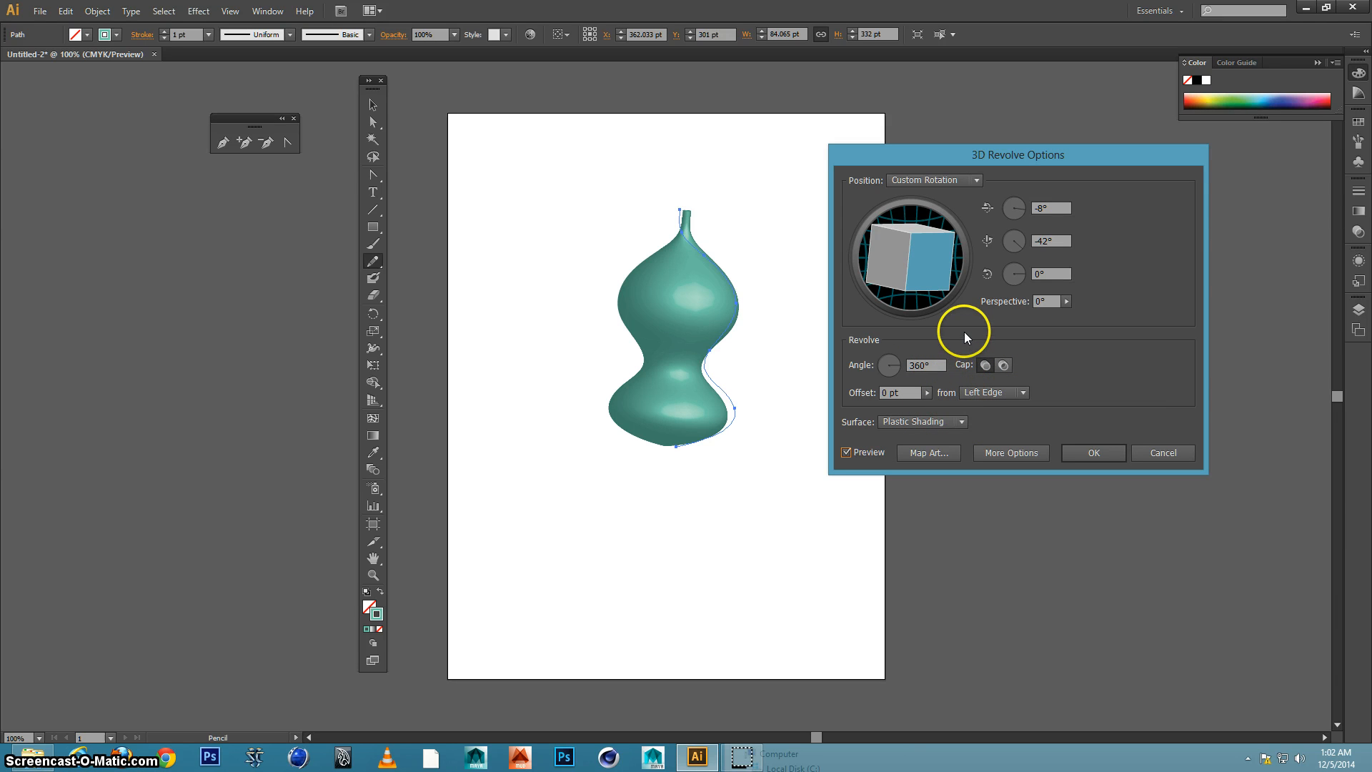
mouse_move(903, 258)
mouse_down()
mouse_move(906, 232)
mouse_move(896, 250)
mouse_up()
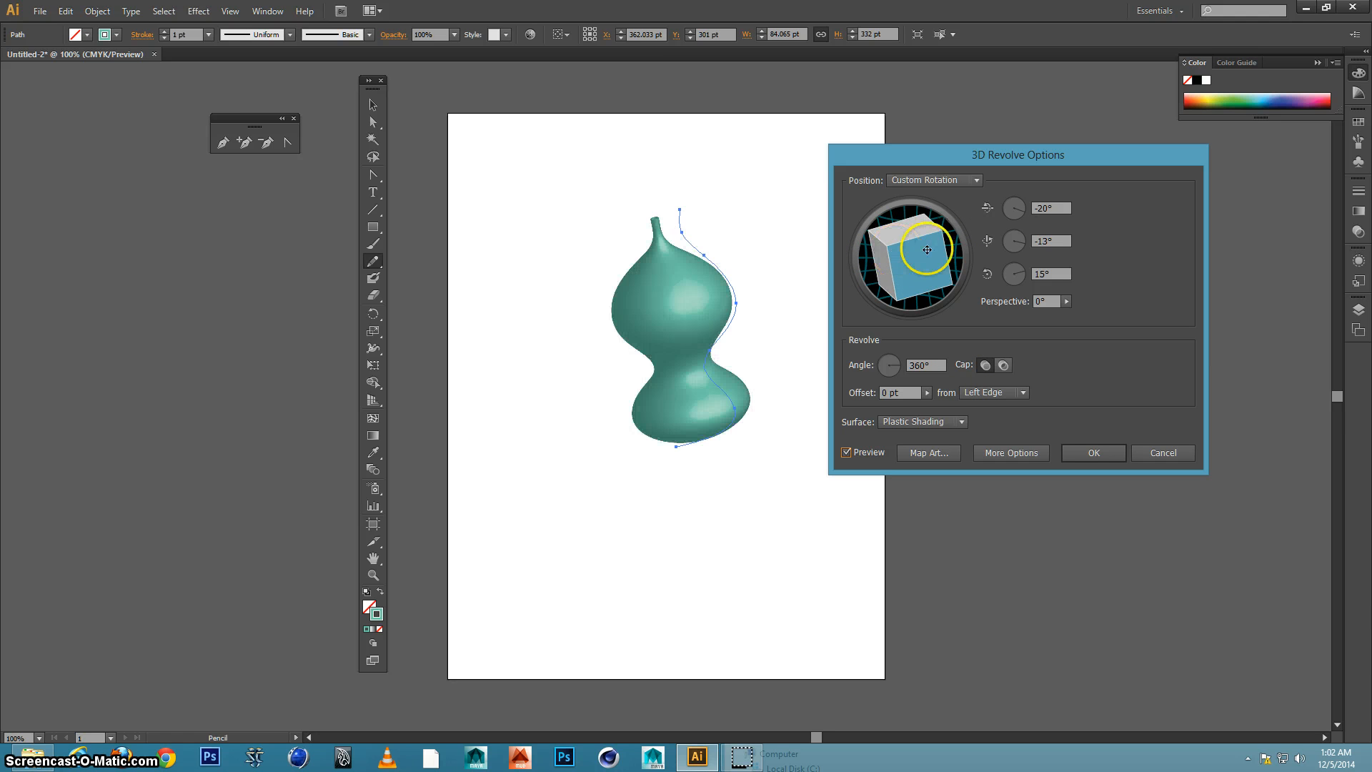
click(1090, 448)
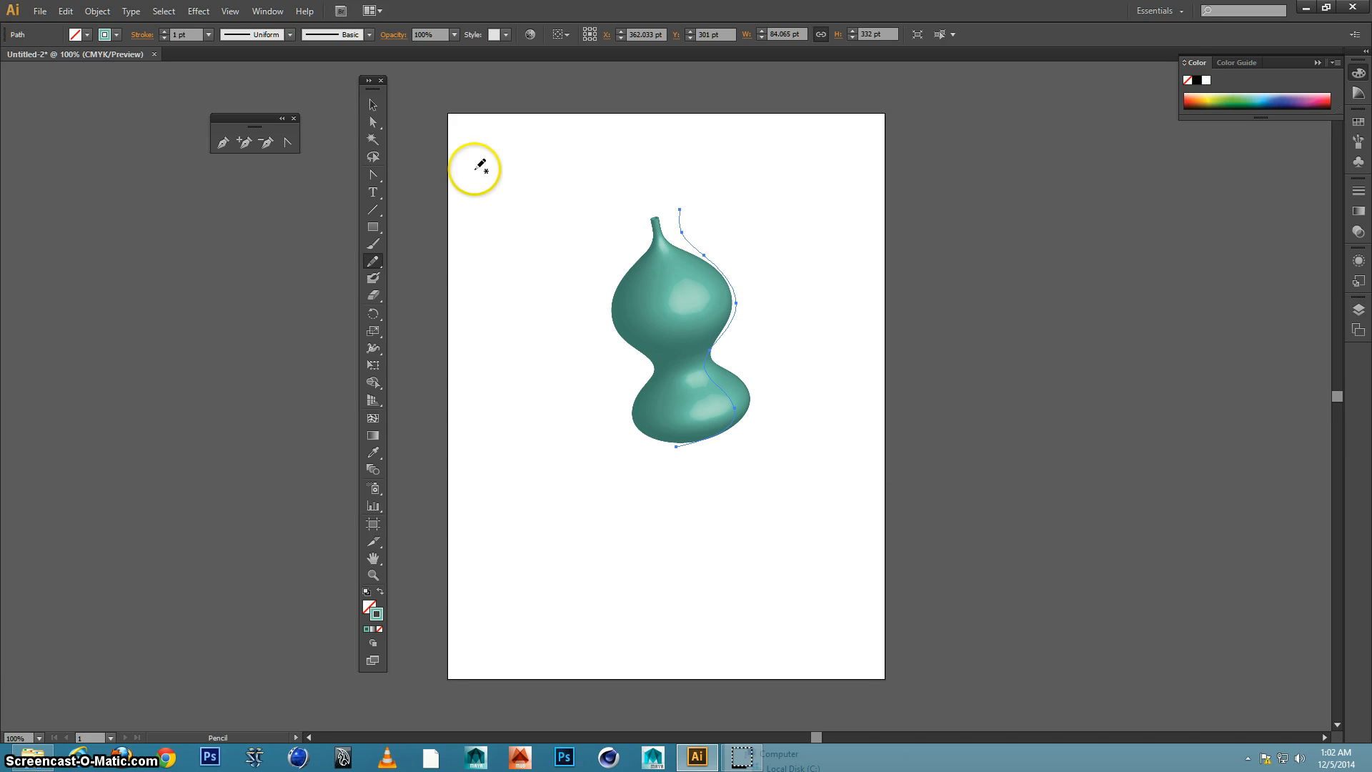
Pull the profile's bulge anchor out to X 429 pt, Y 259 pt with a sideways handle, and shift the top endpoint to X 343 pt, Y 135 pt
click(374, 126)
click(722, 211)
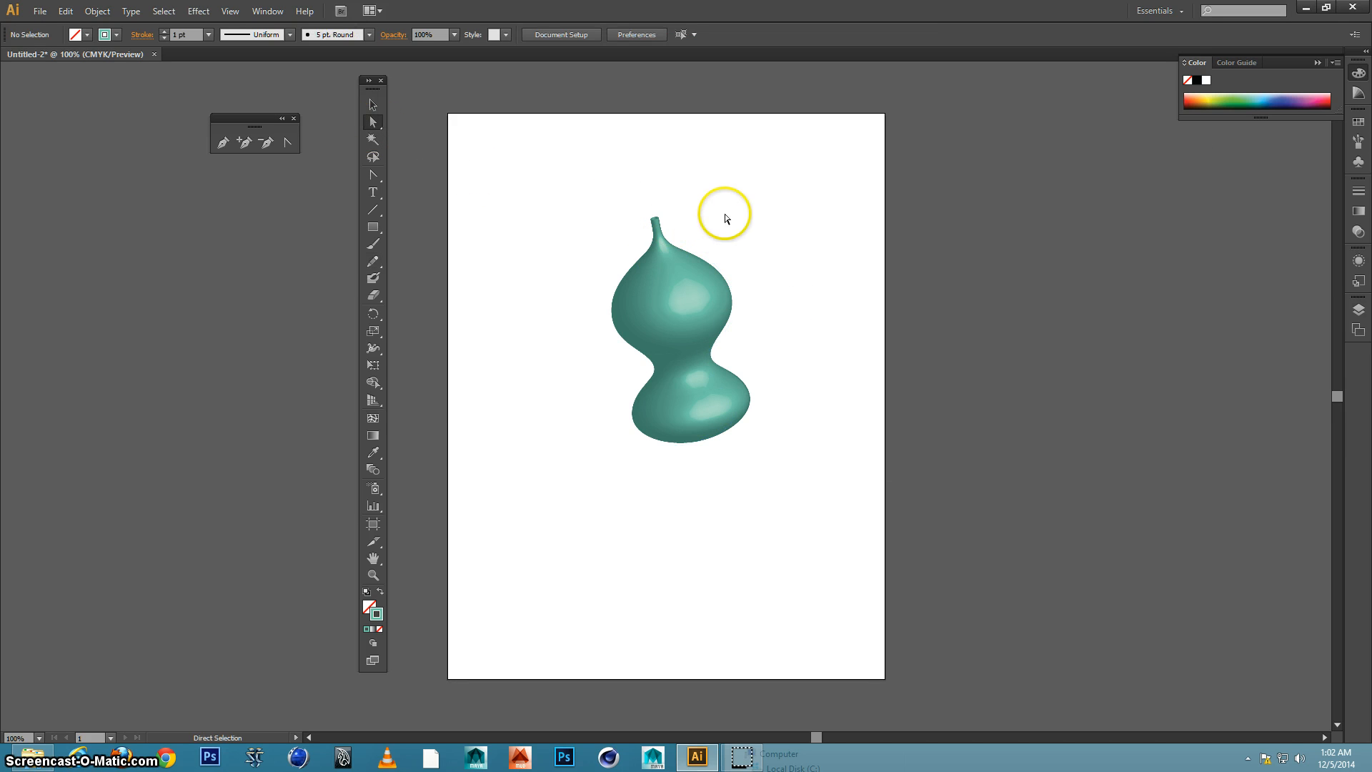
click(672, 263)
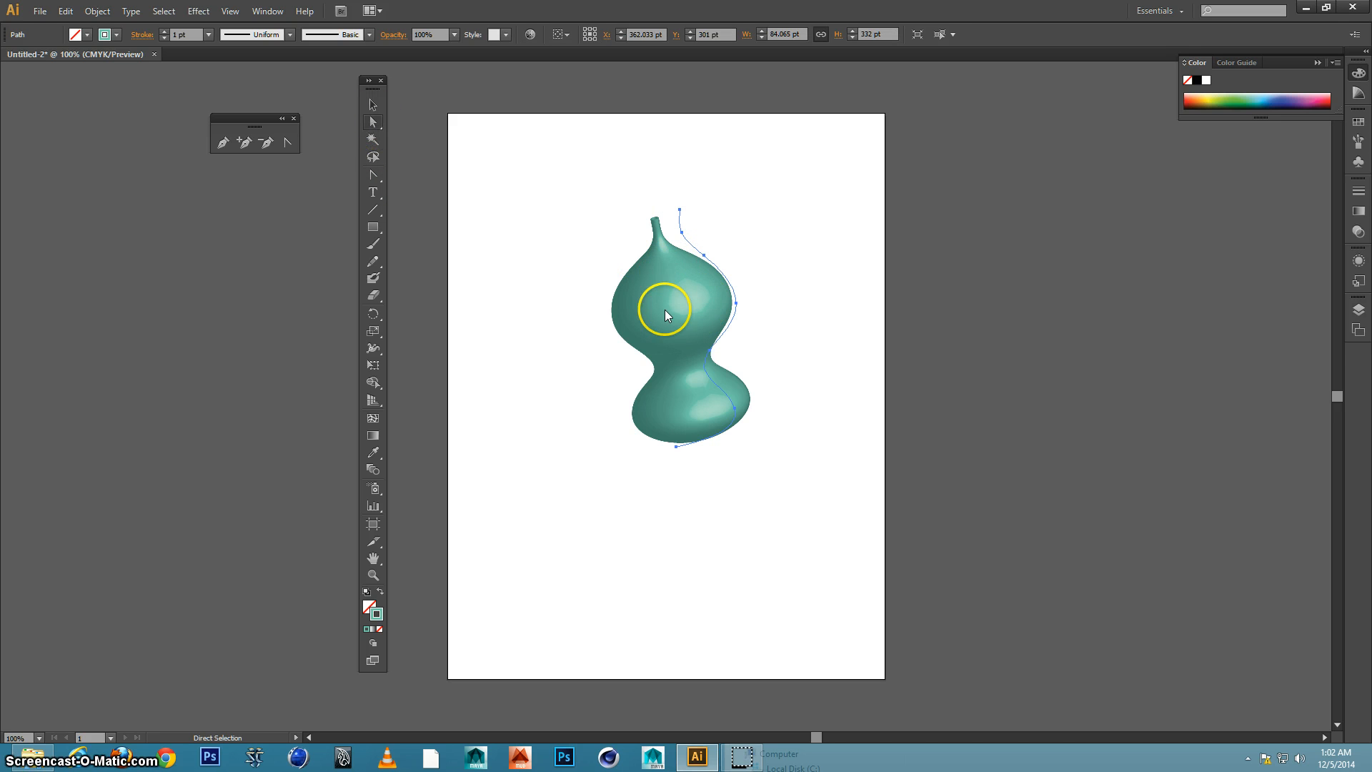
click(705, 256)
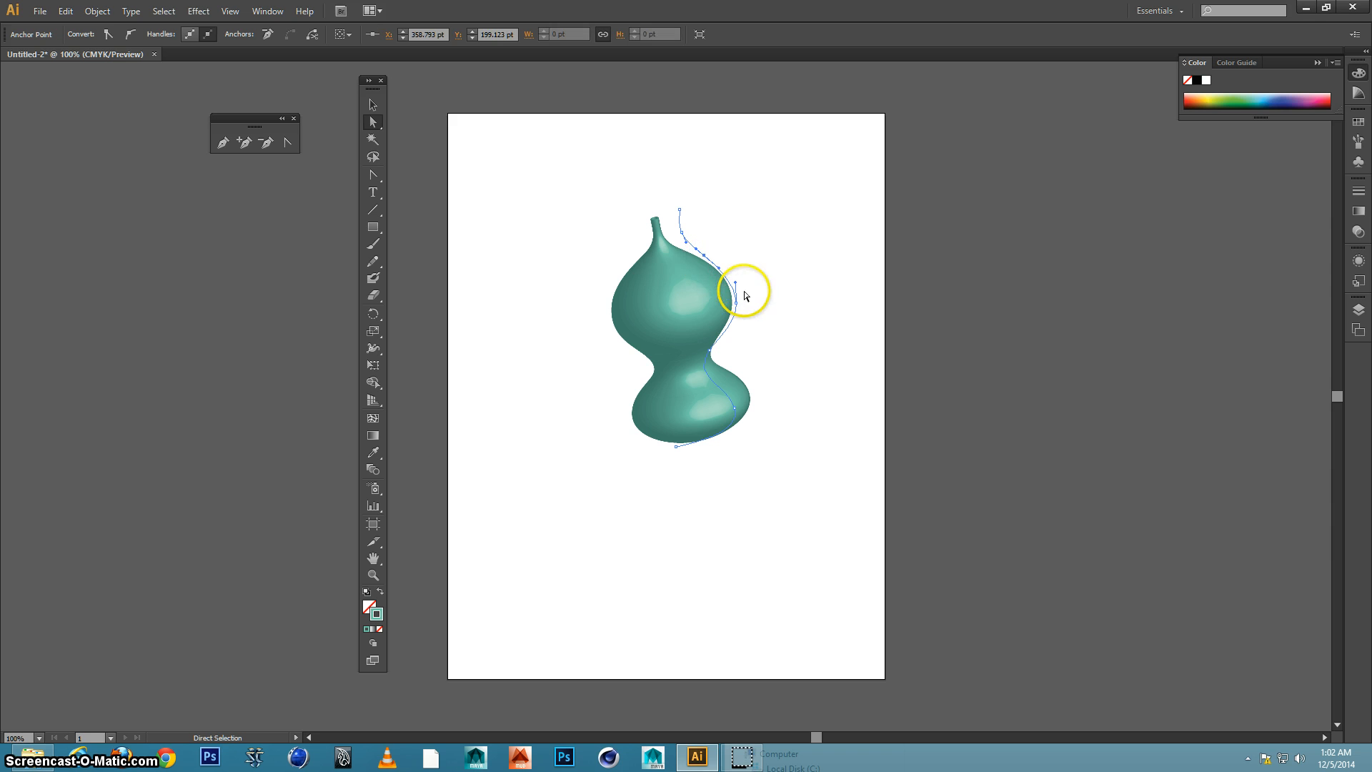
click(737, 304)
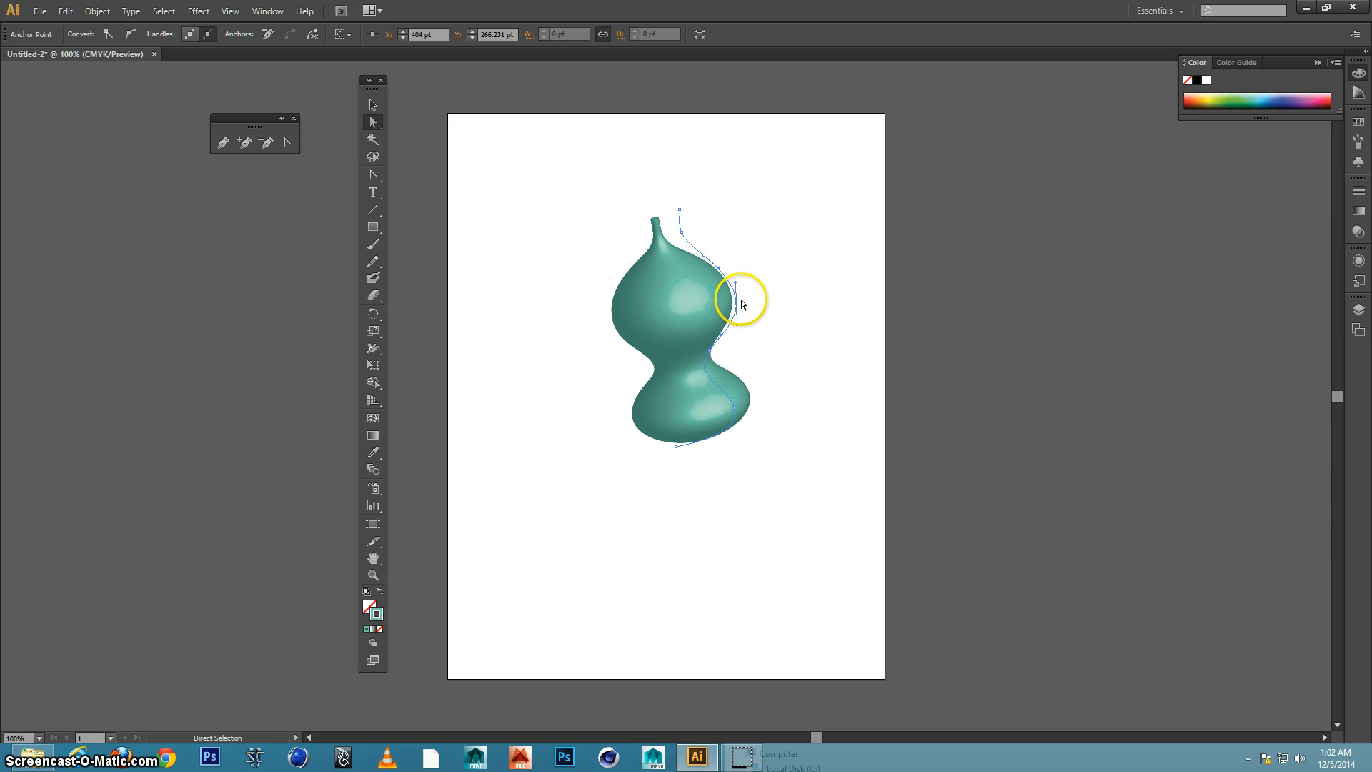
drag(725, 313, 757, 303)
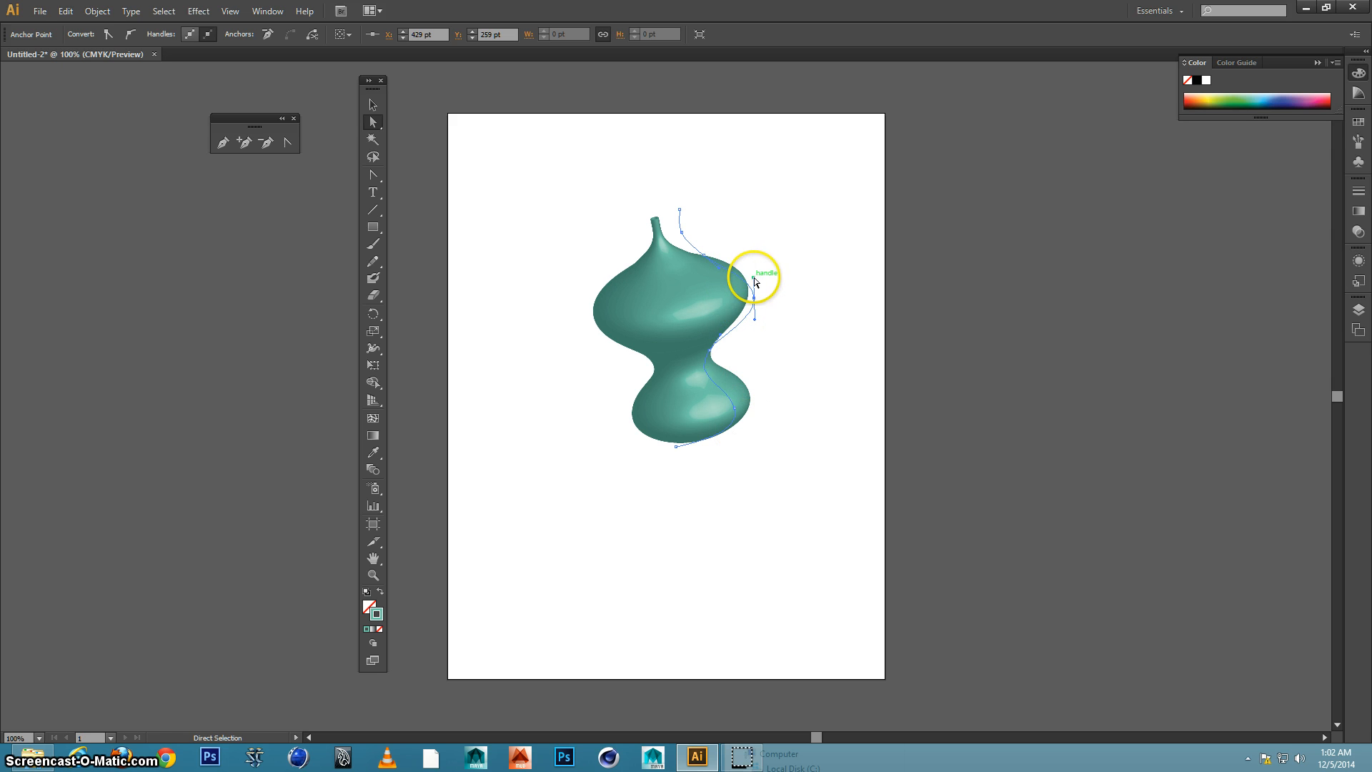
drag(755, 282, 726, 295)
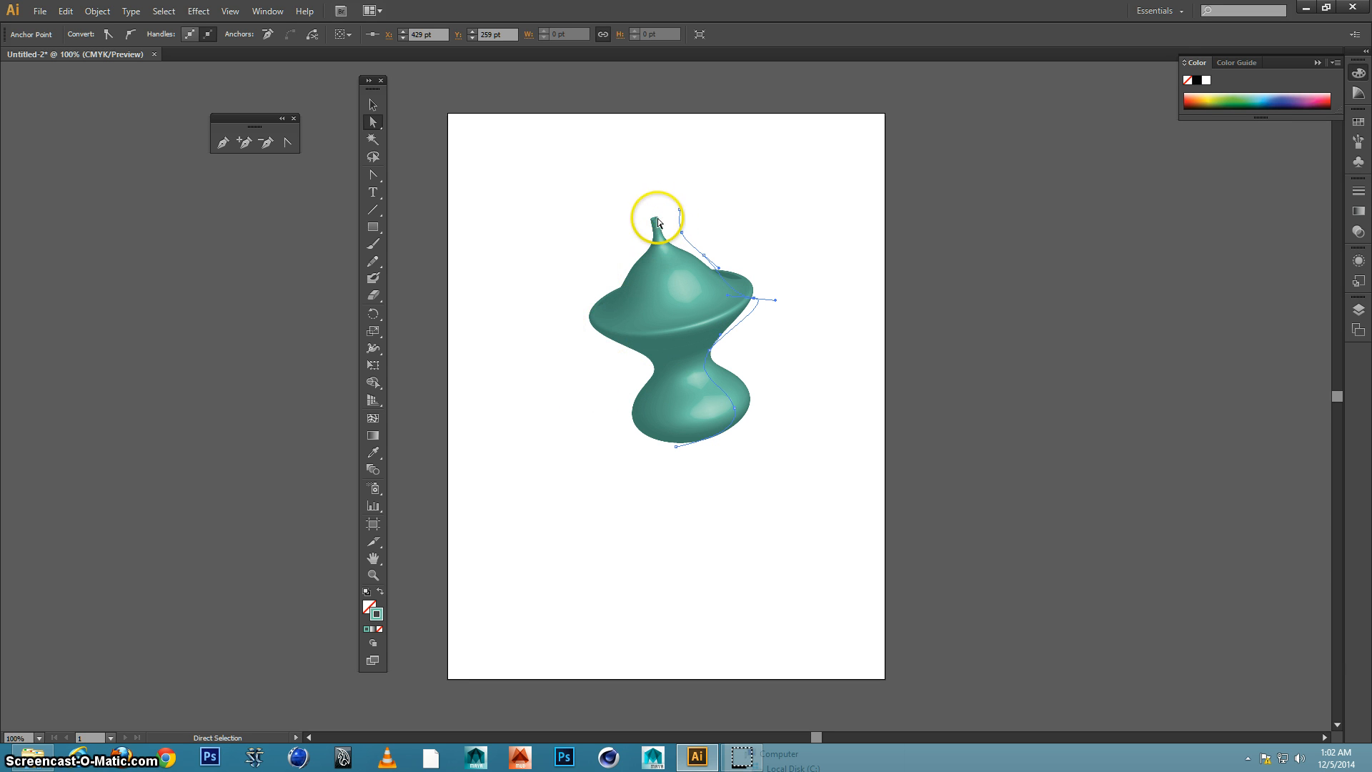
drag(680, 210, 696, 209)
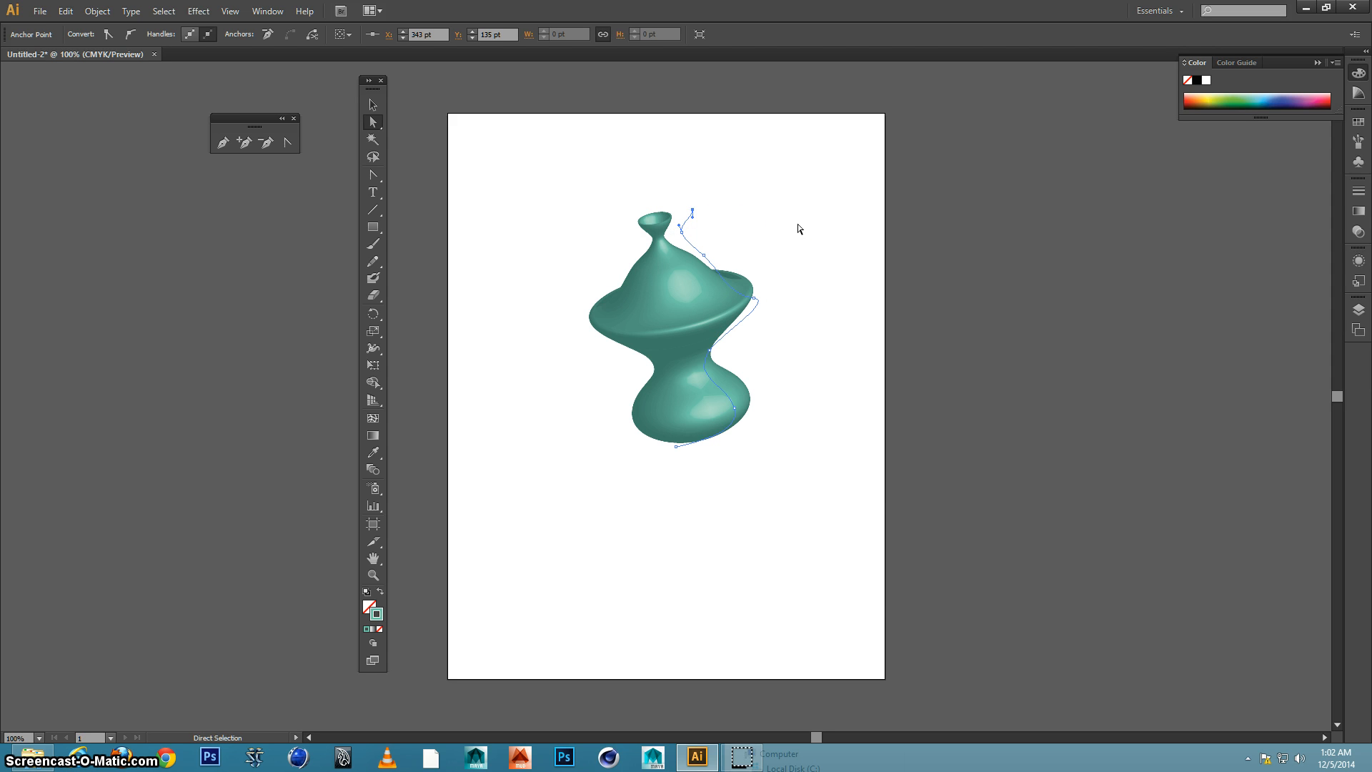
click(799, 227)
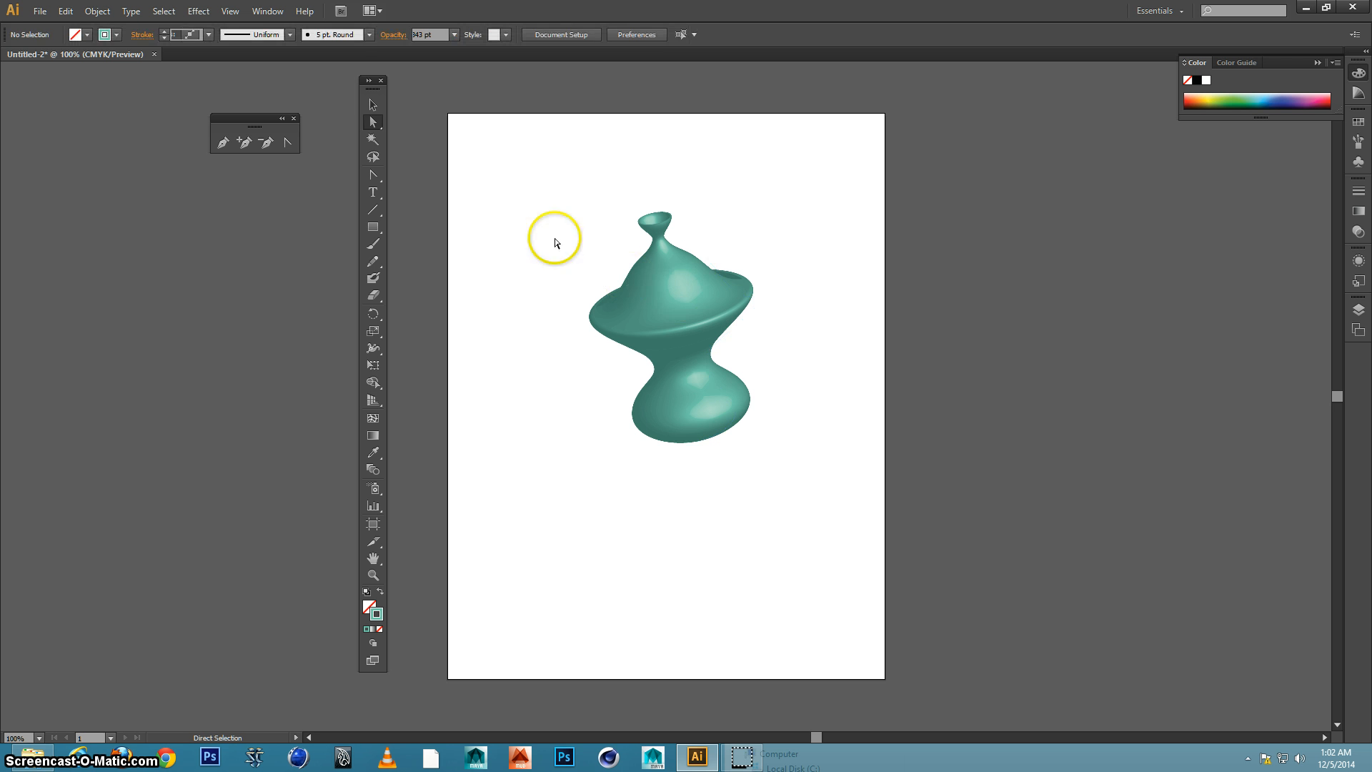
Select the whole profile path and rotate it slightly clockwise to widen the revolved vase's neck
drag(499, 169, 849, 512)
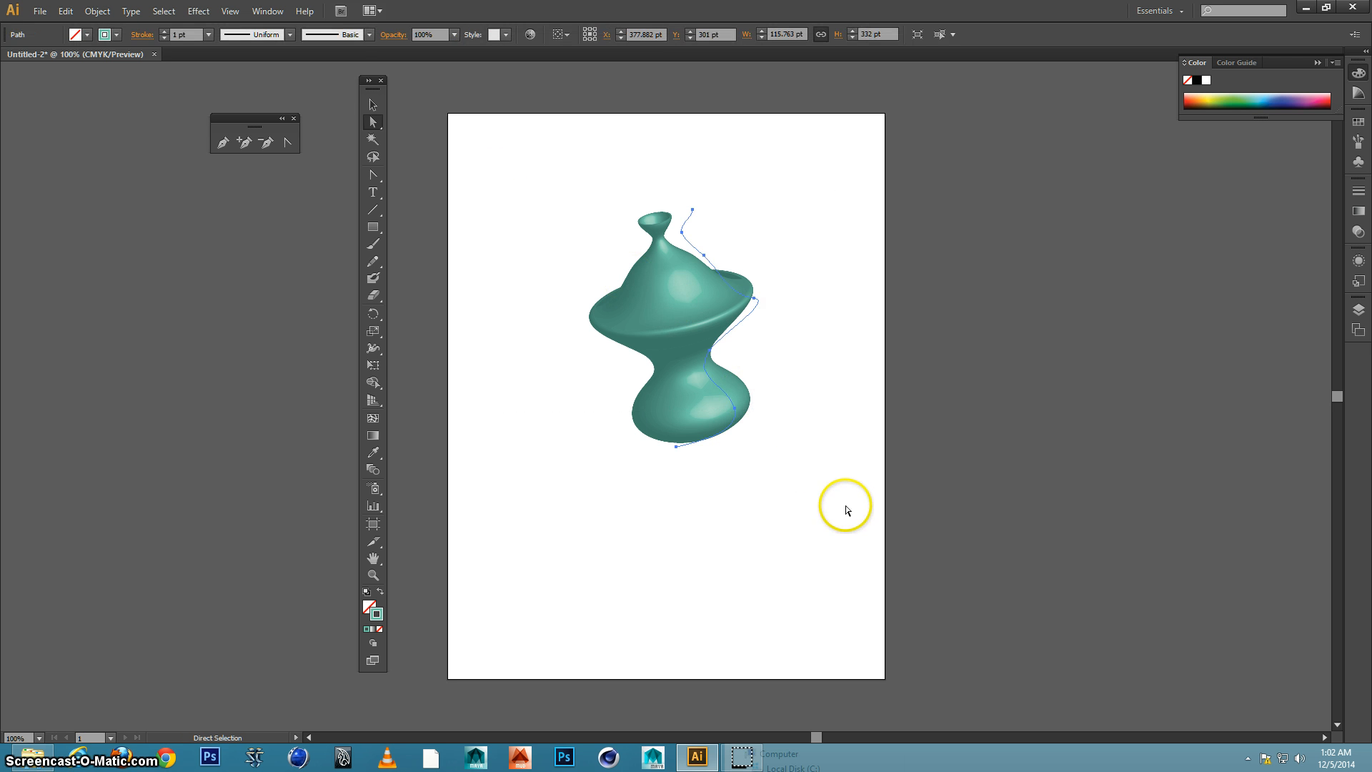
click(373, 105)
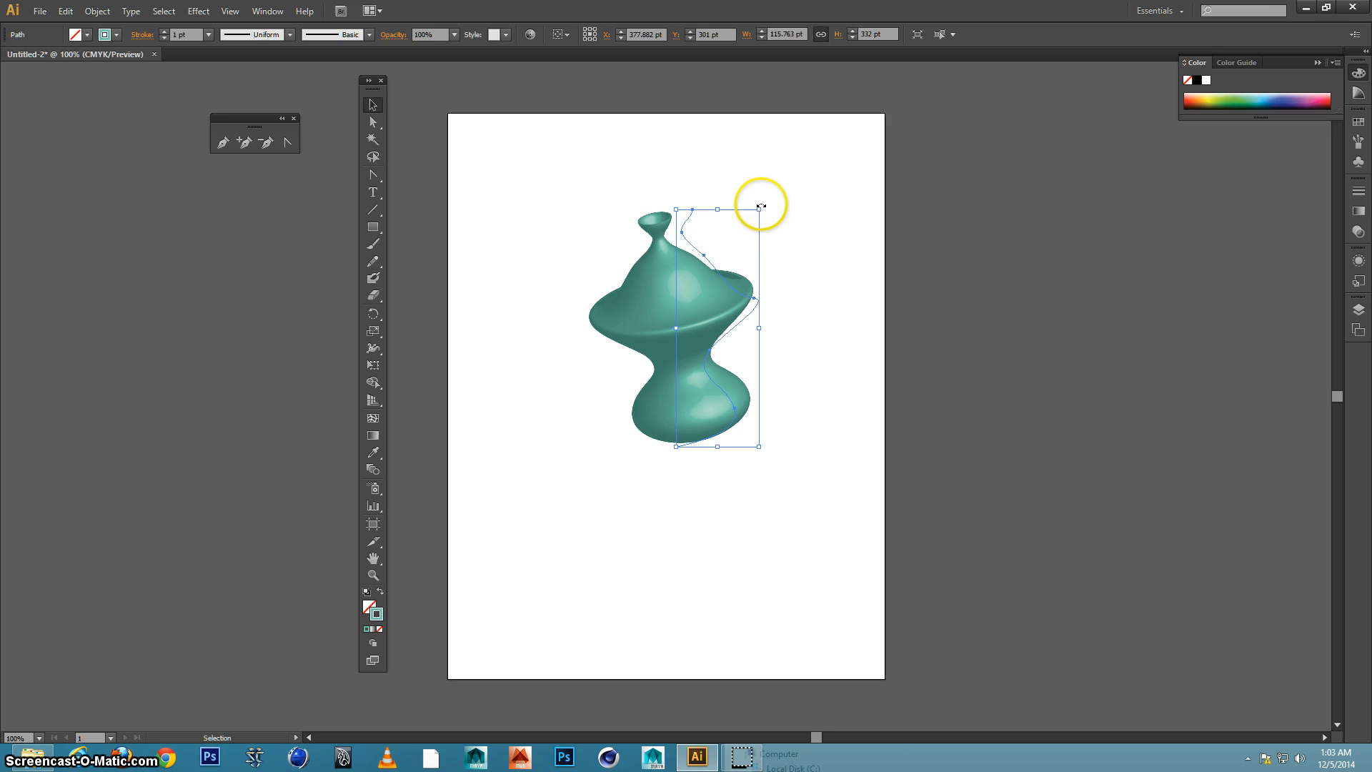
drag(763, 208, 779, 207)
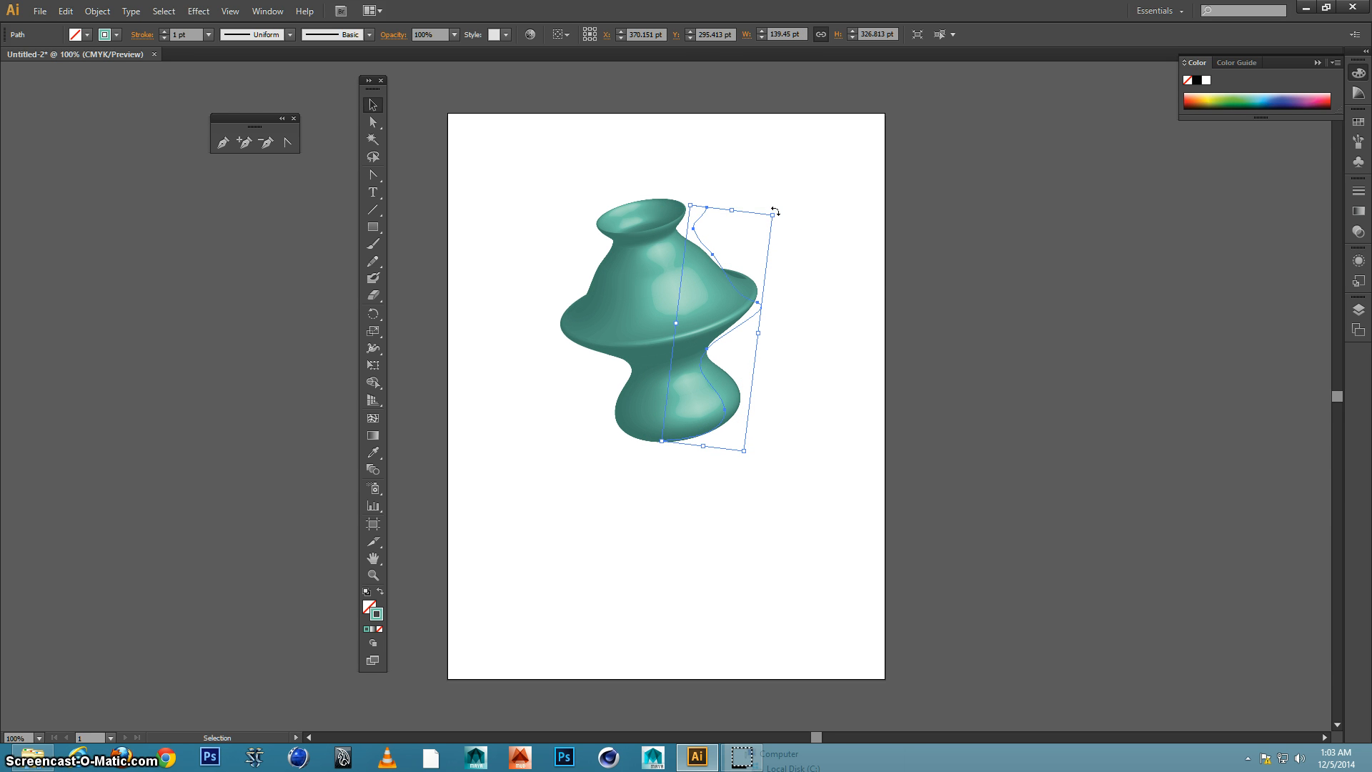
Try rotating the profile path much further clockwise, and undo that rotation
drag(776, 213, 839, 295)
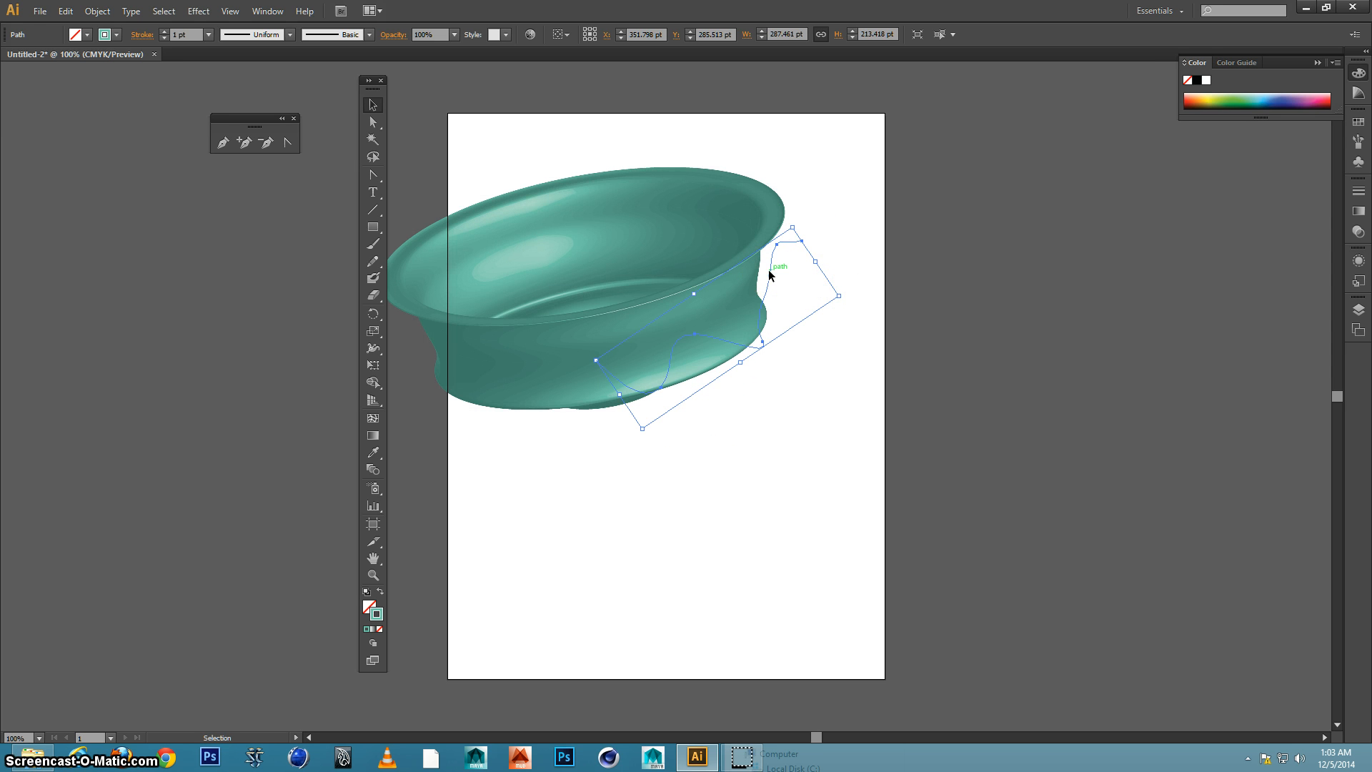
key(a)
key(ctrl+z)
key(v)
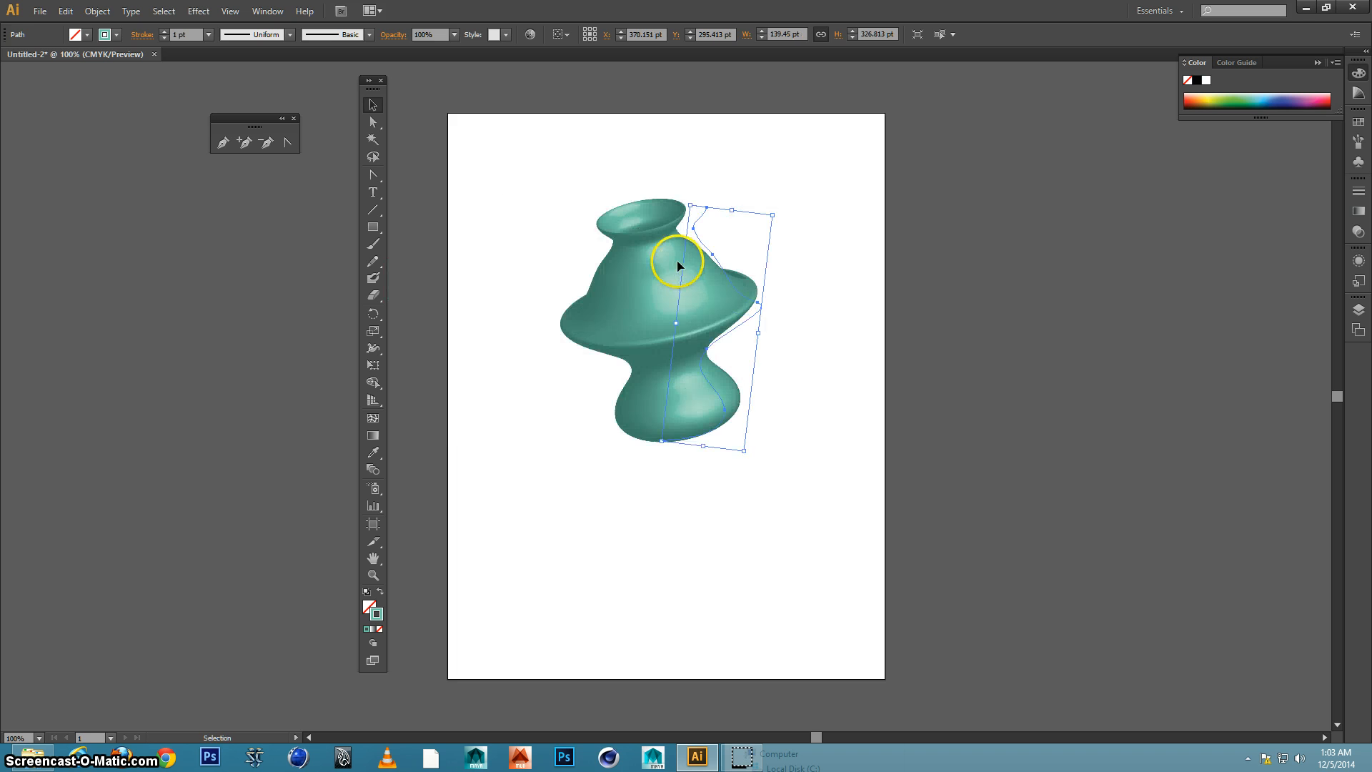
Move the revolved vase to the lower-right part of the artboard and deselect it
drag(658, 251, 769, 469)
click(501, 309)
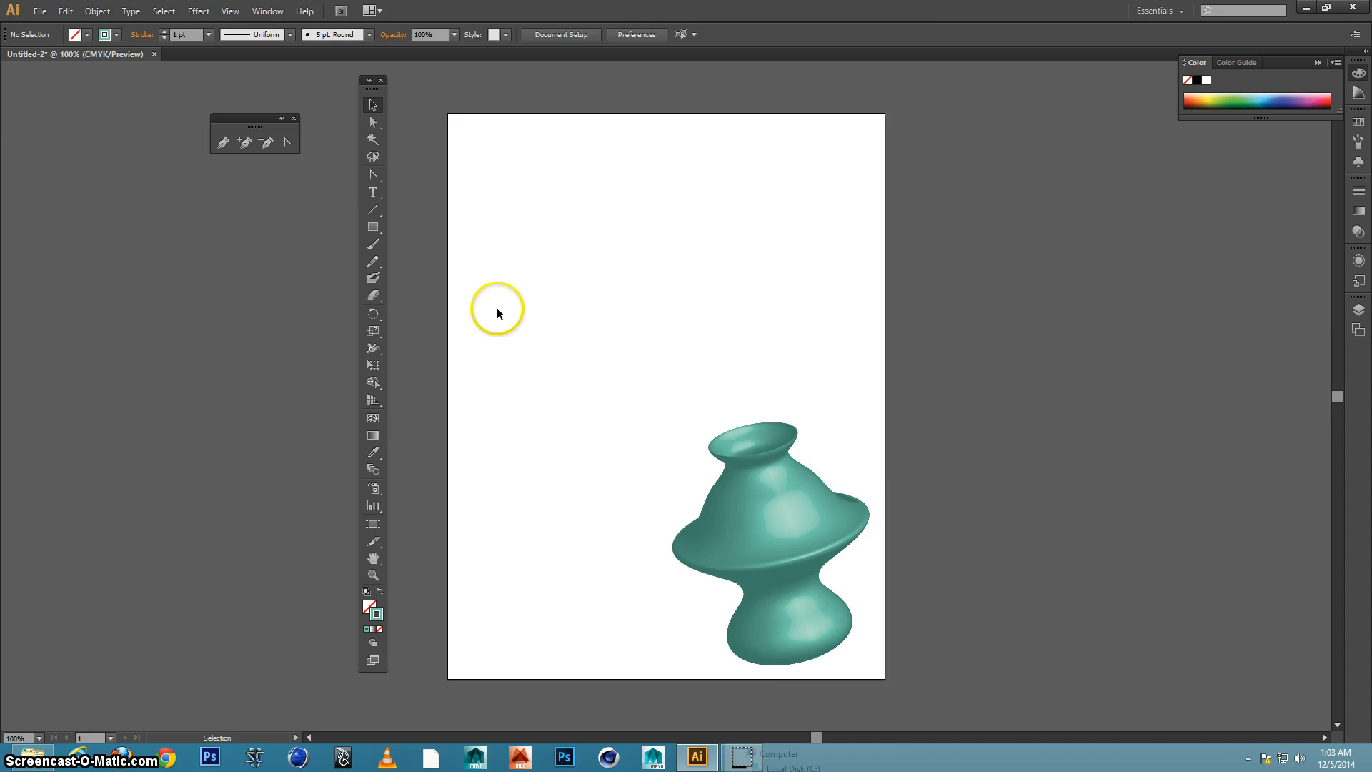
Draw a rectangle about 212 by 146 pt in the artboard's upper part and give it a pink stroke
click(373, 227)
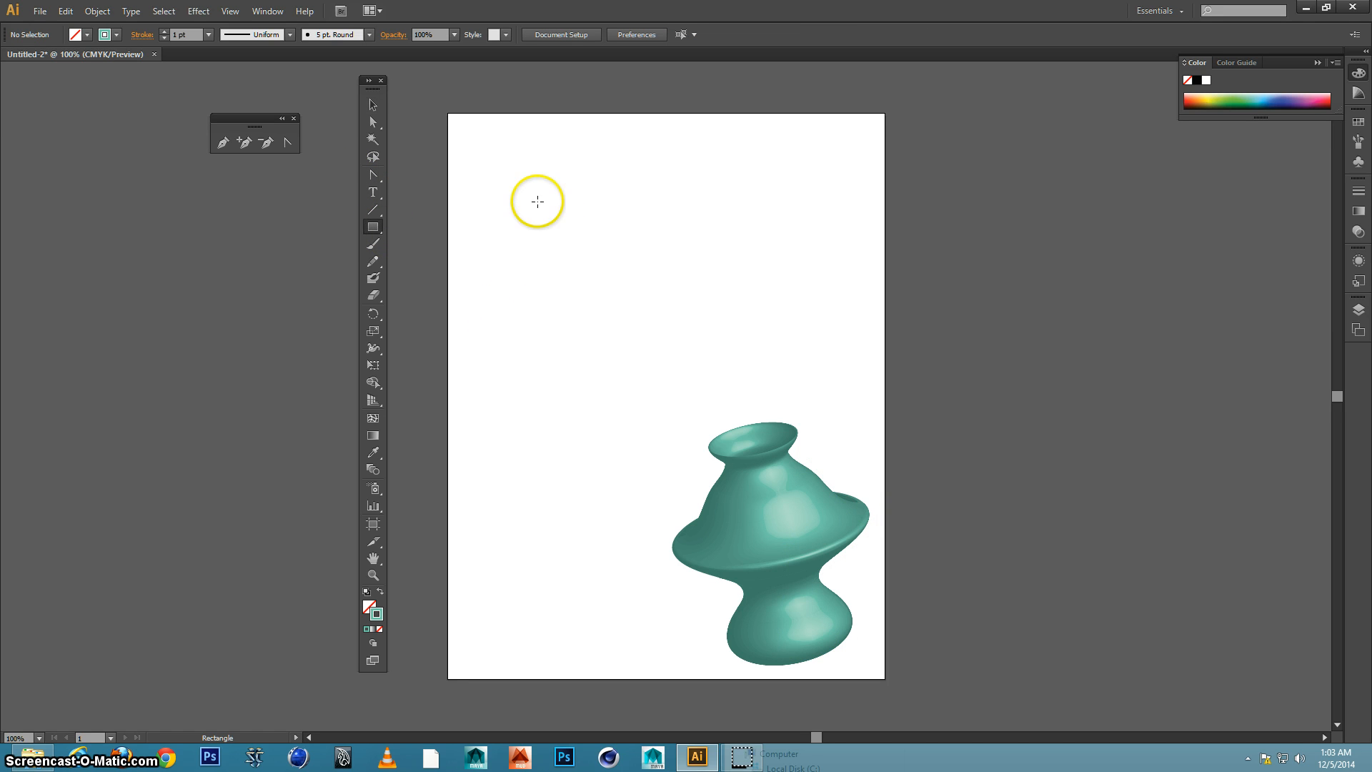
drag(537, 201, 689, 306)
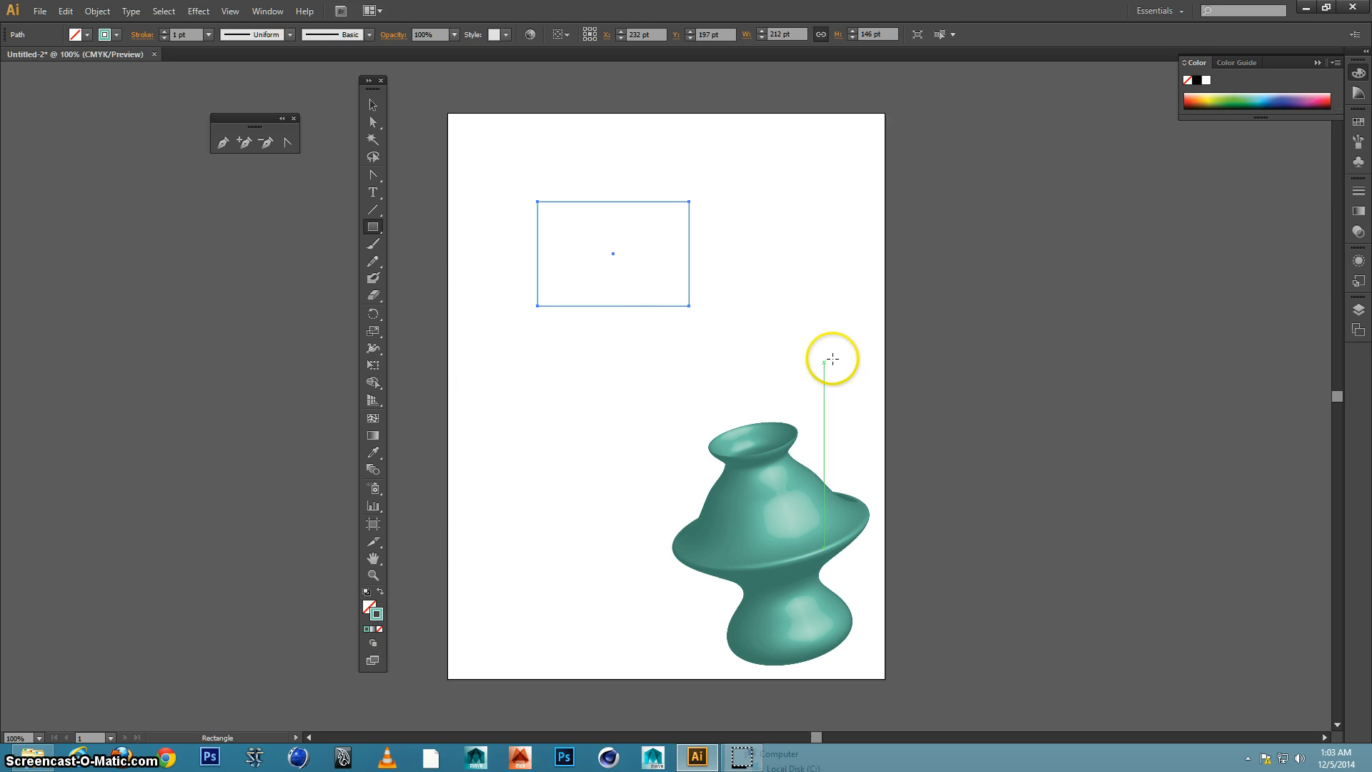
click(1314, 94)
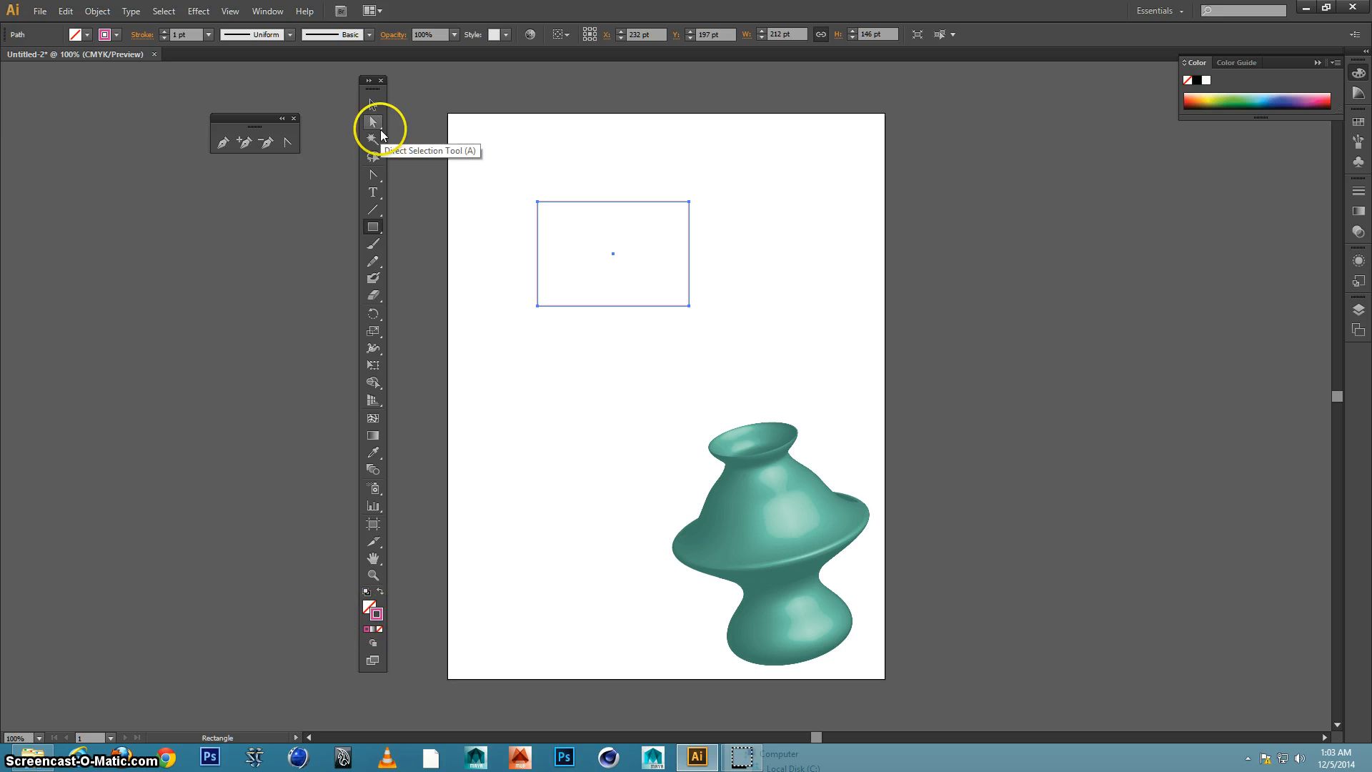
click(196, 11)
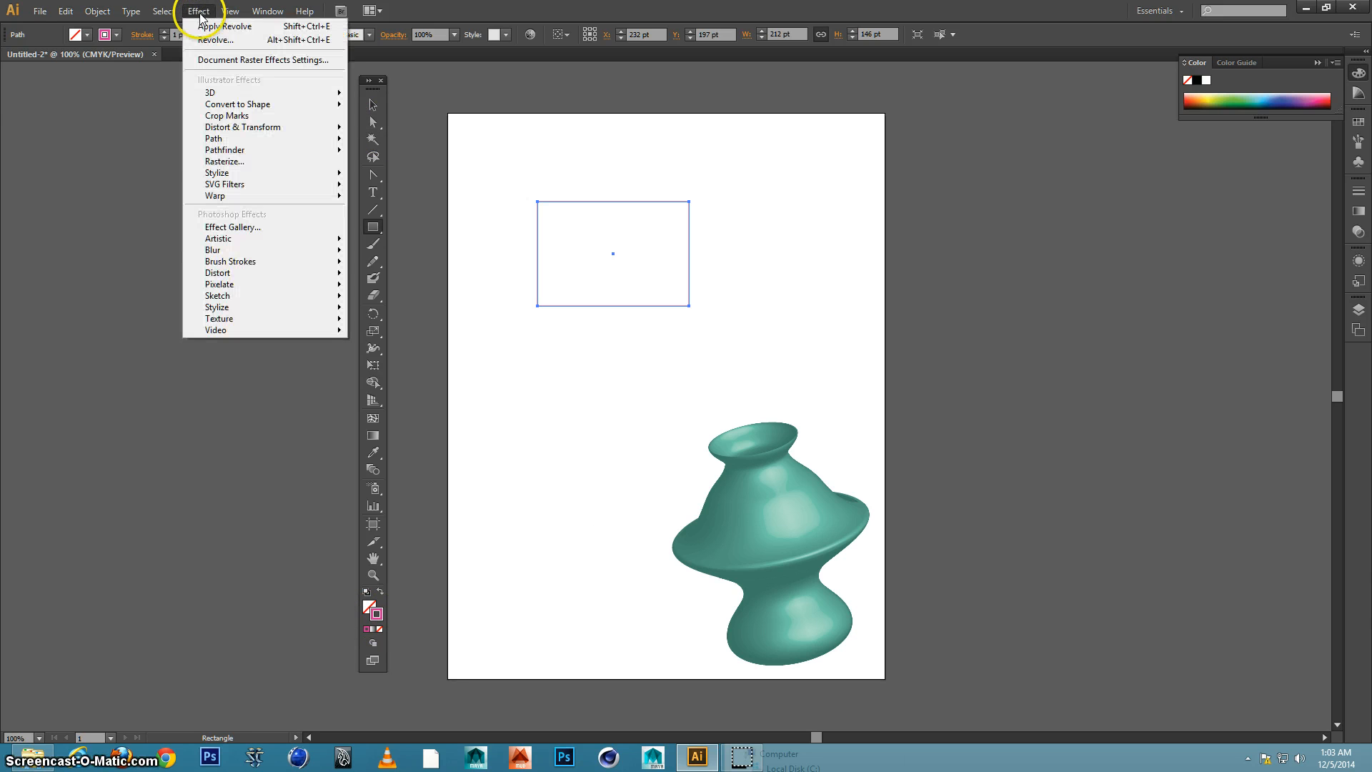
mouse_move(226, 95)
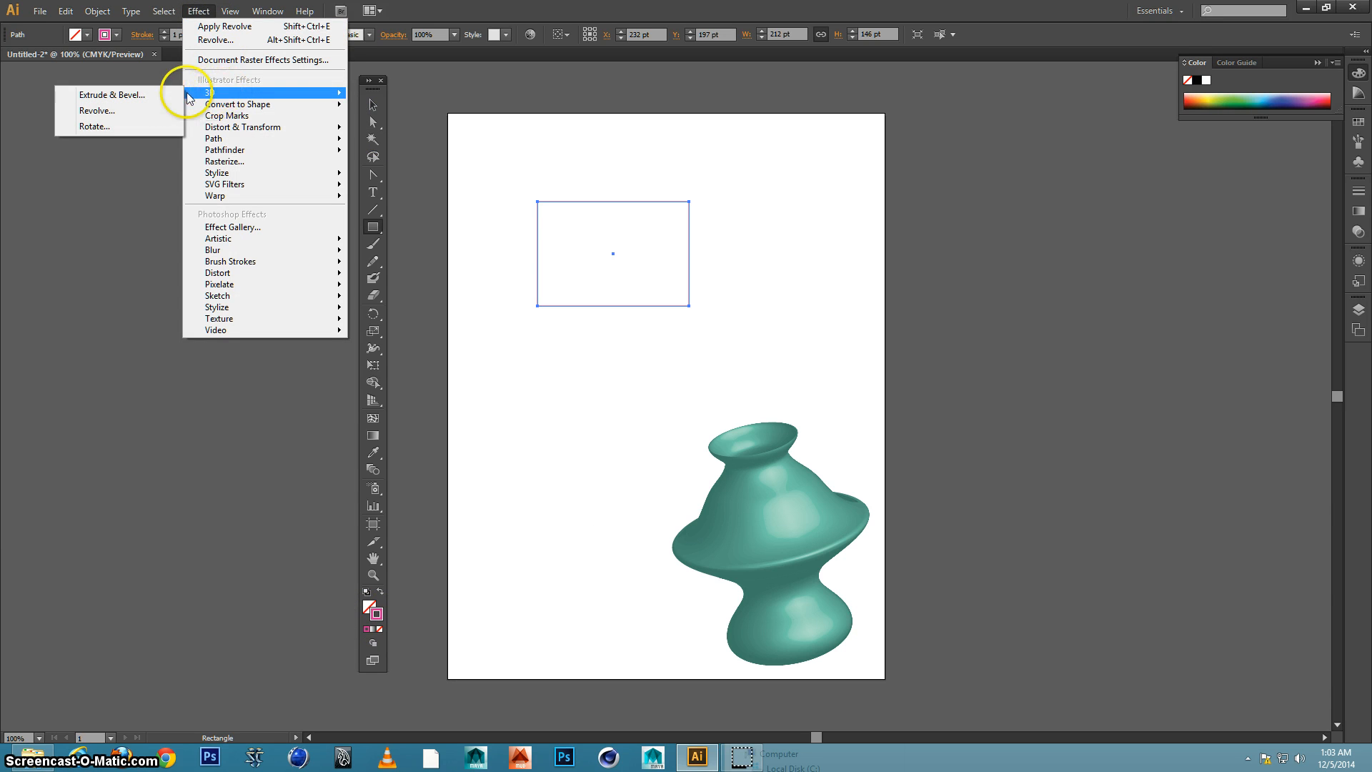
click(124, 97)
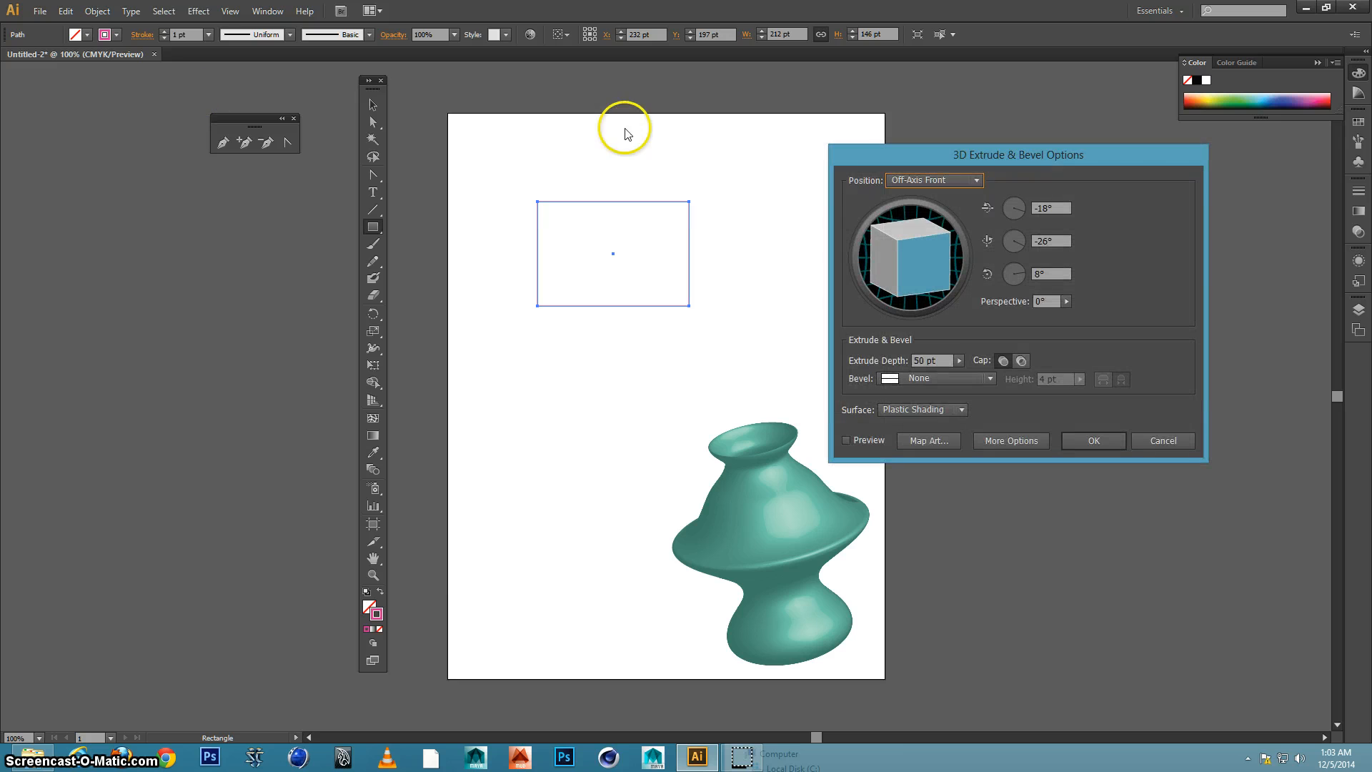
click(847, 441)
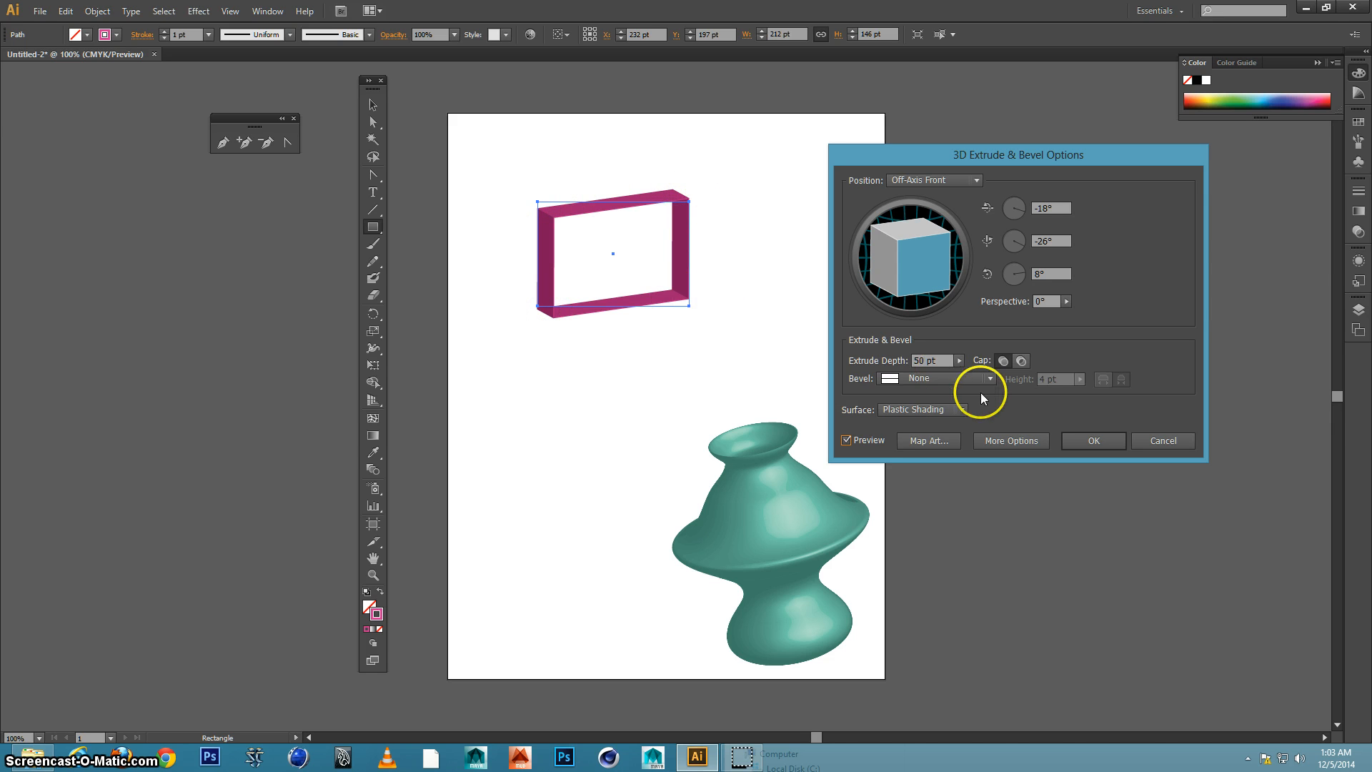
click(1161, 441)
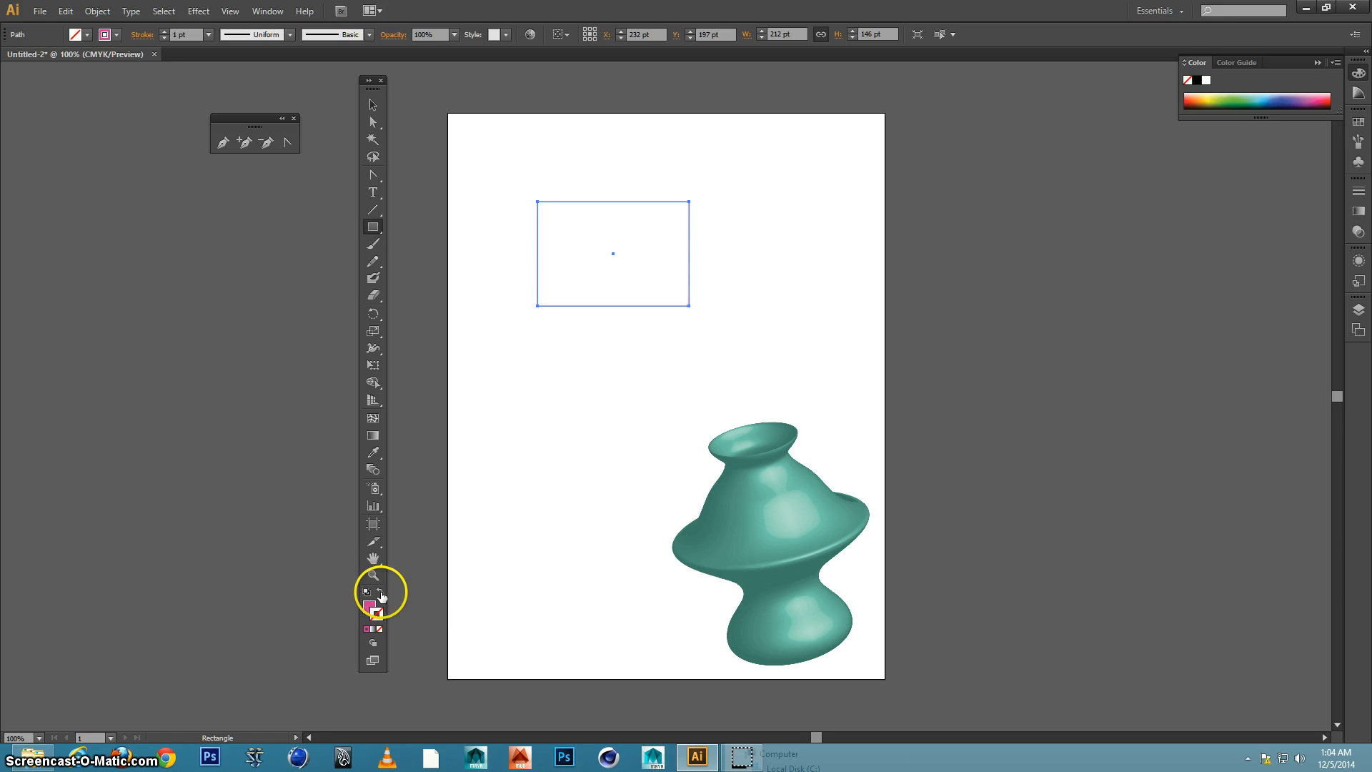
Swap the rectangle's fill and stroke so that it has a pink fill and no stroke
click(381, 593)
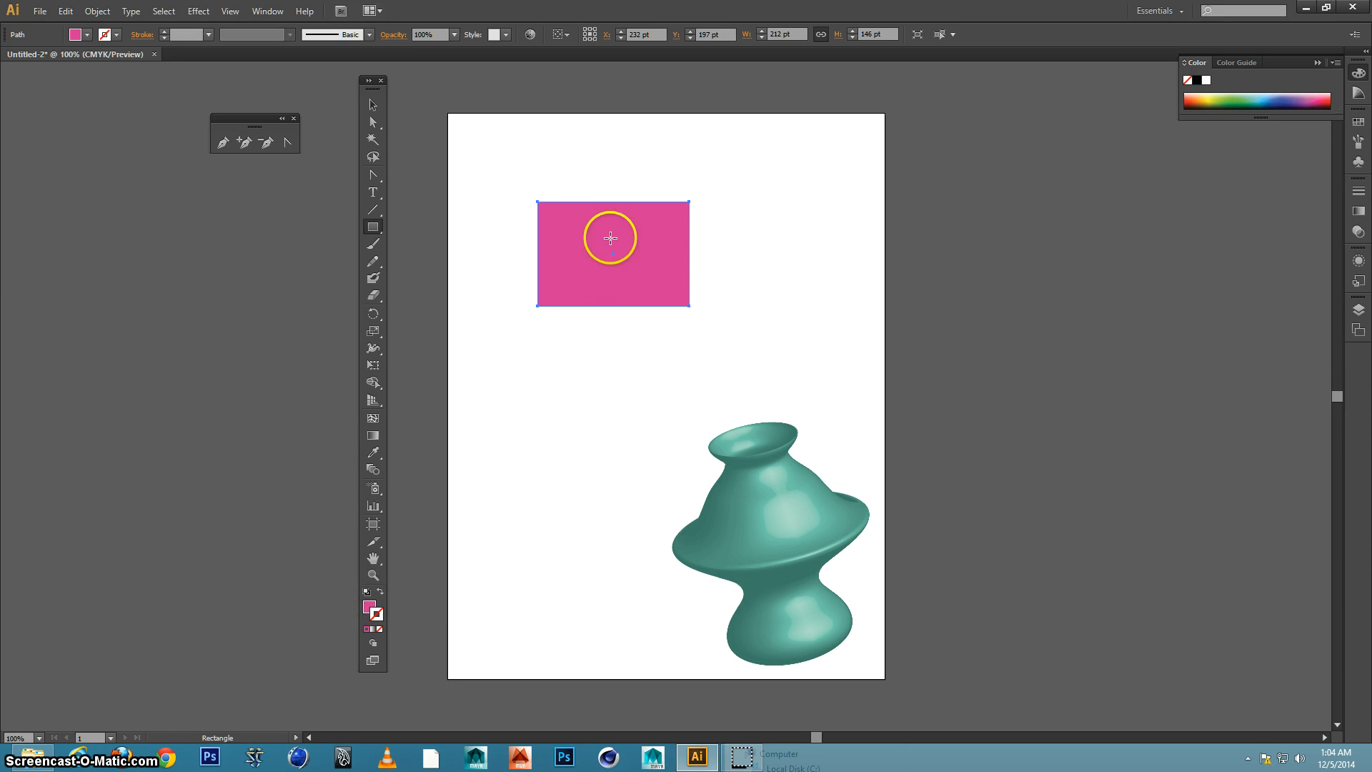
click(378, 617)
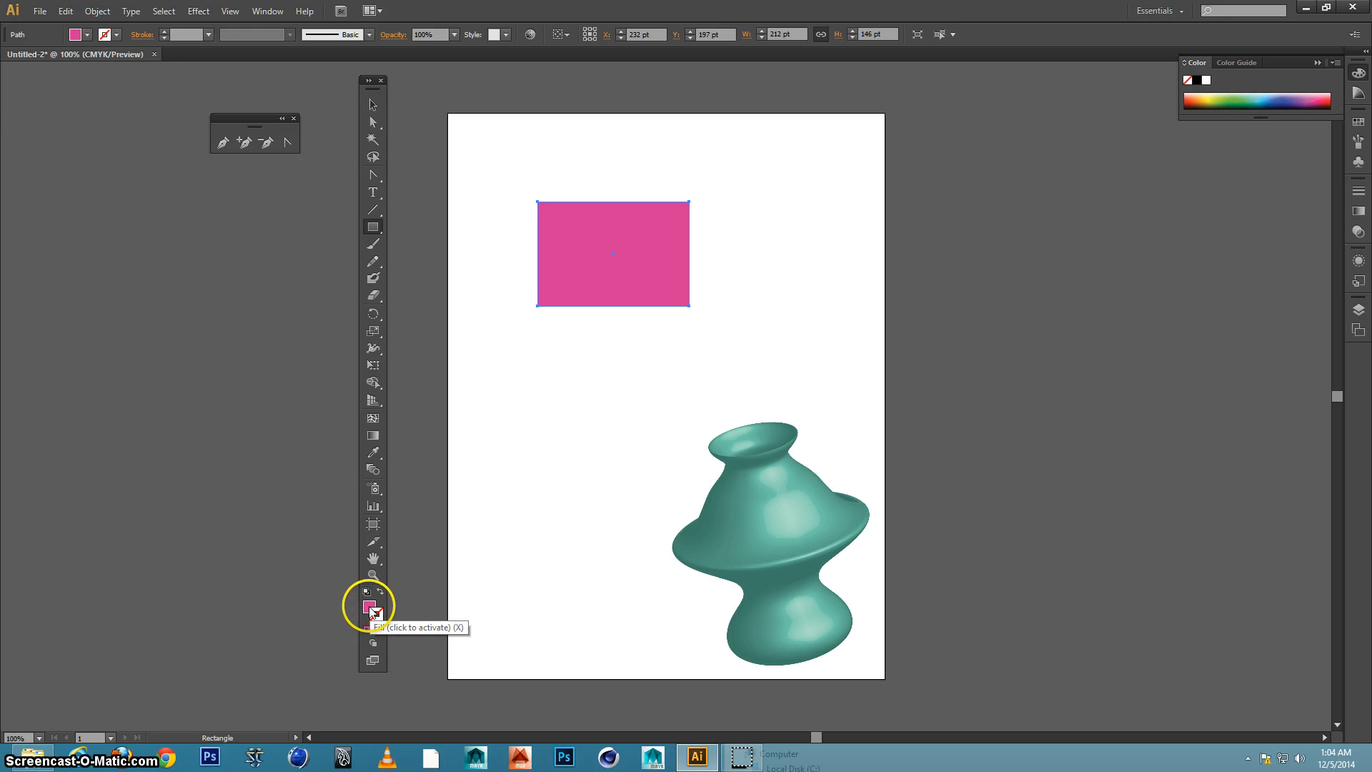
click(376, 608)
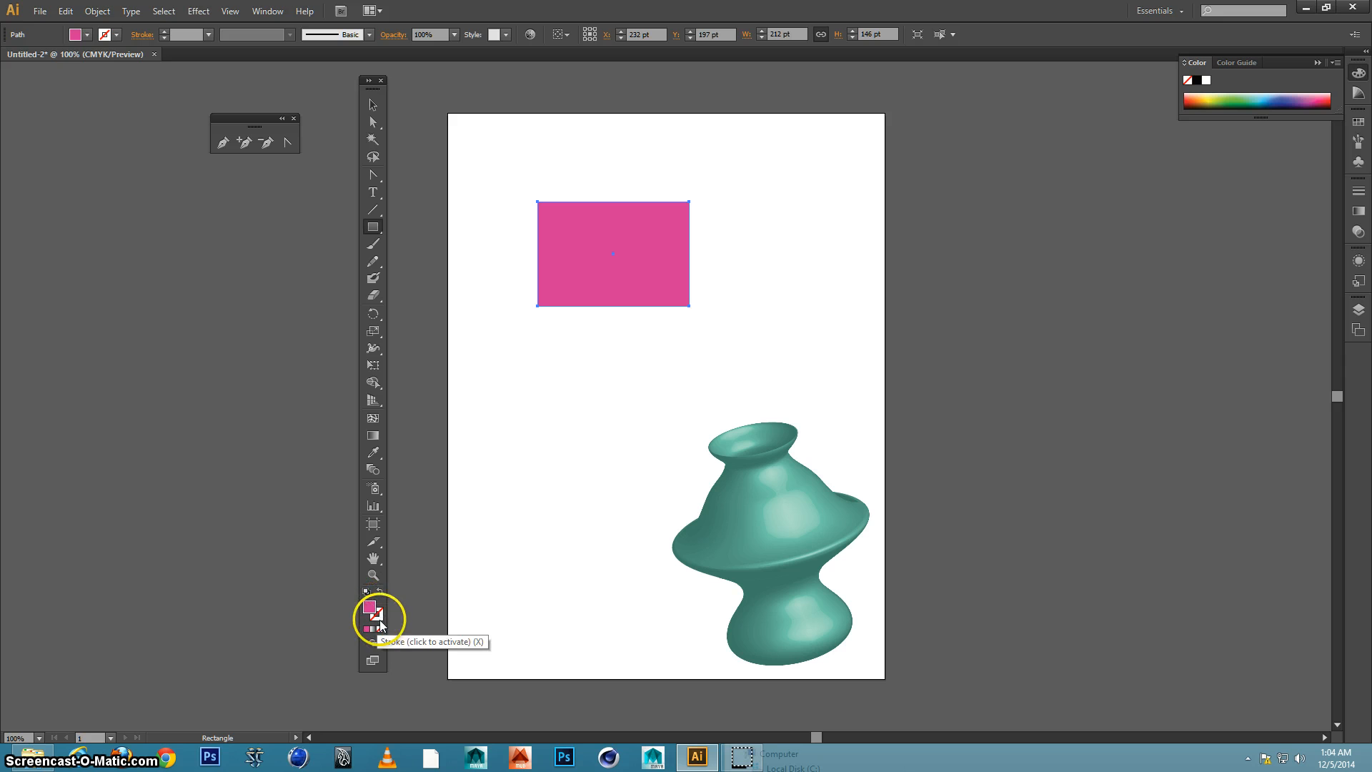
click(380, 615)
key(x)
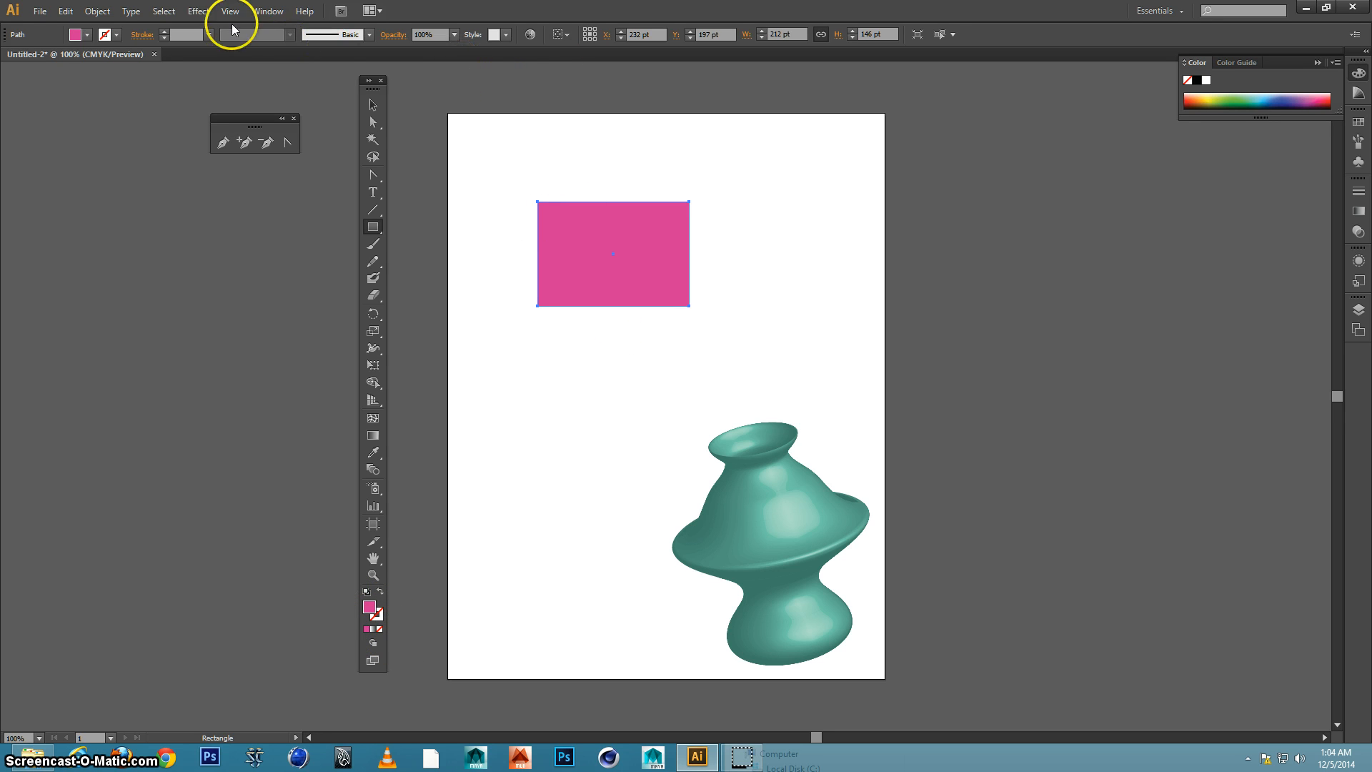
Start a 3D Extrude & Bevel effect on the rectangle with preview on, and rotate it to about -12°, -36° and 3°
click(198, 10)
mouse_move(212, 93)
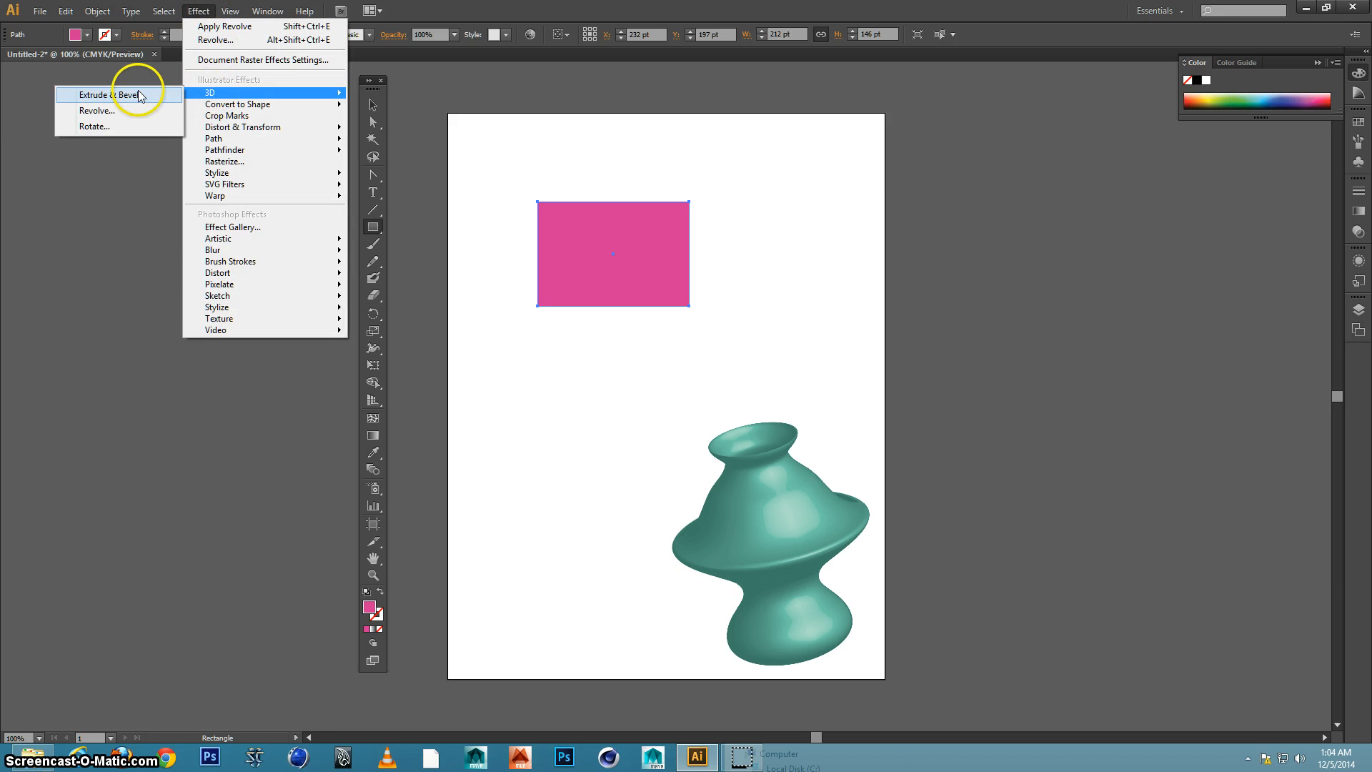
click(135, 95)
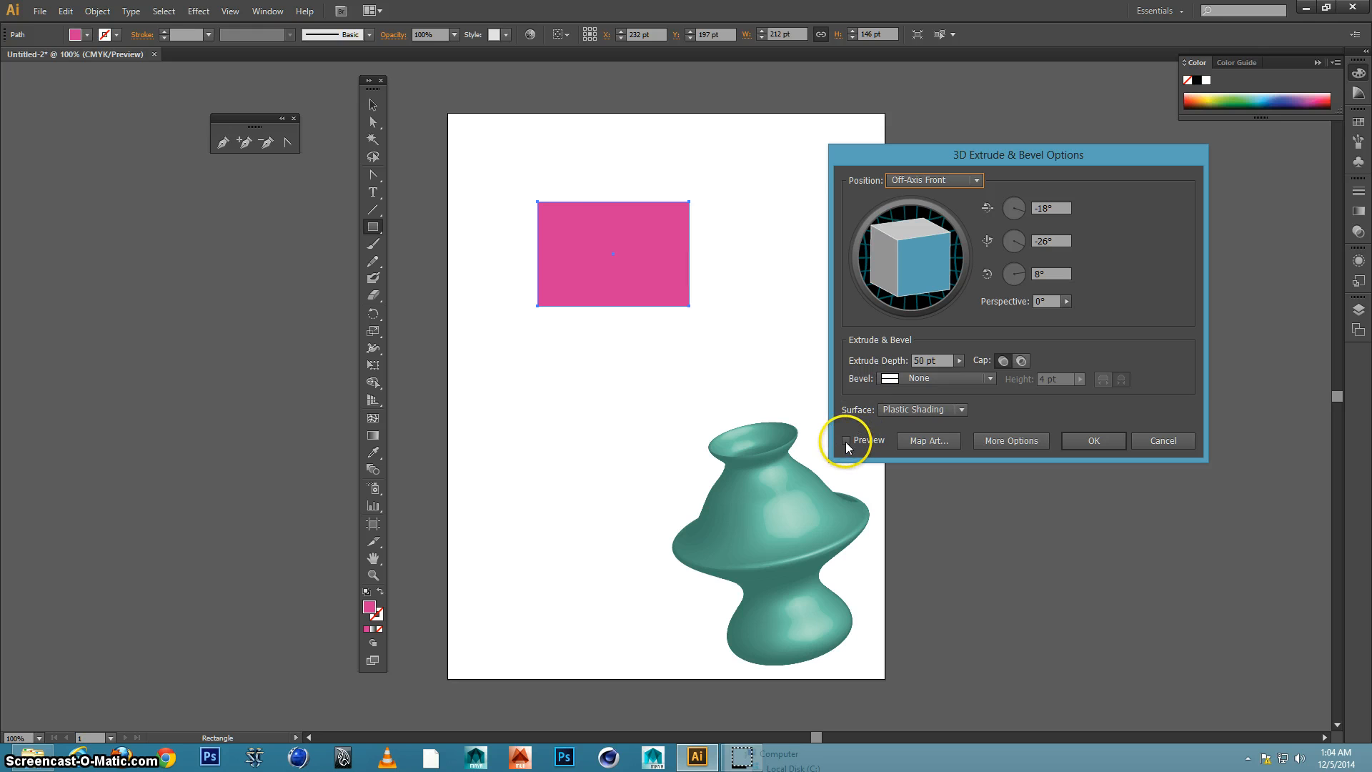
click(846, 441)
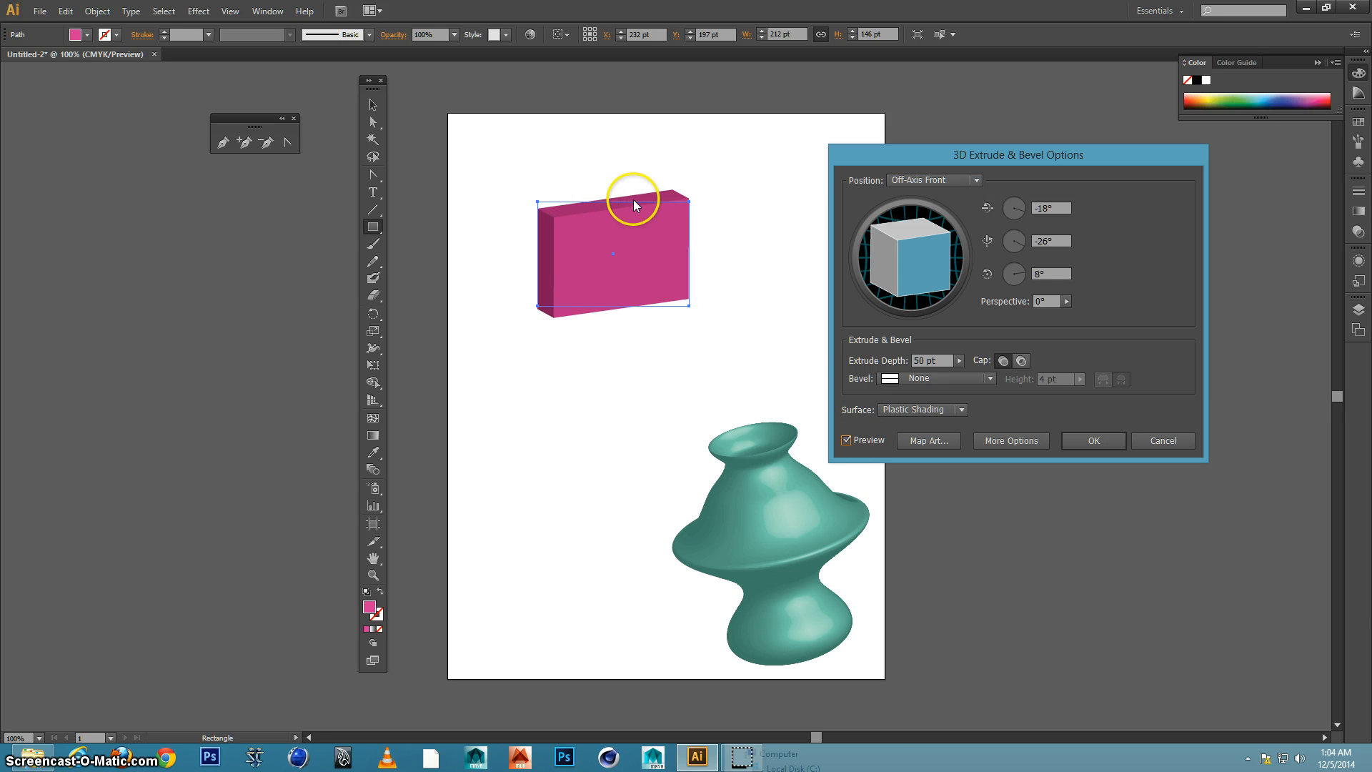
drag(891, 272, 546, 234)
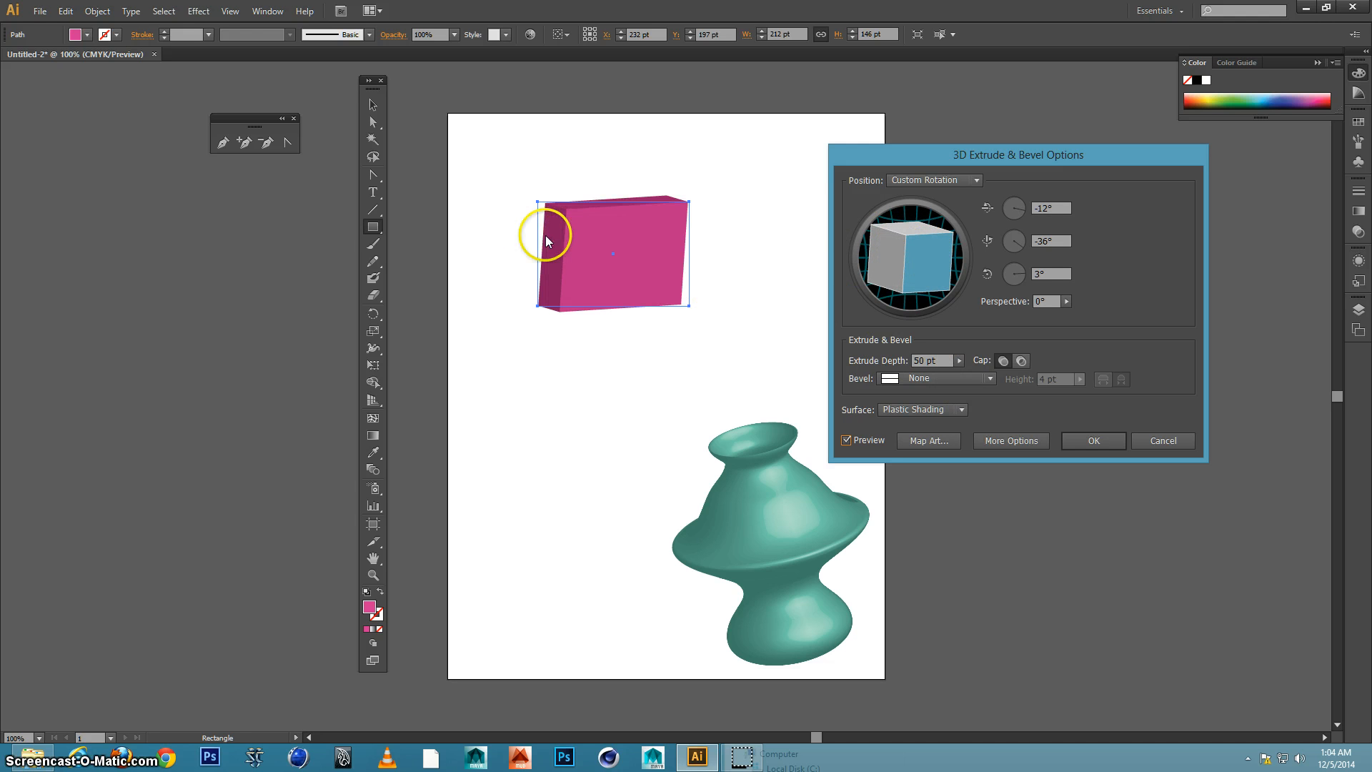
Set the extrude depth to 200 pt, and try the hollow cap before restoring the solid cap
click(958, 361)
drag(891, 372, 894, 372)
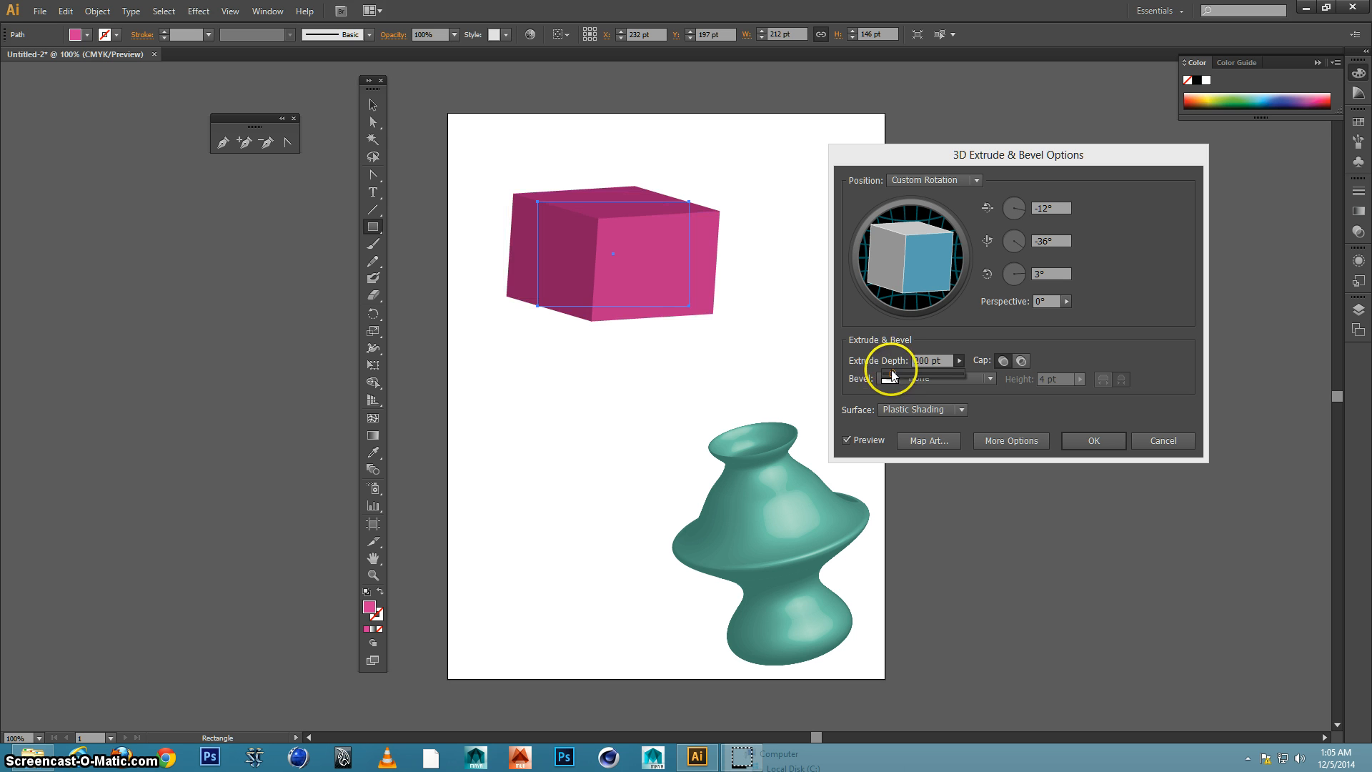
click(901, 263)
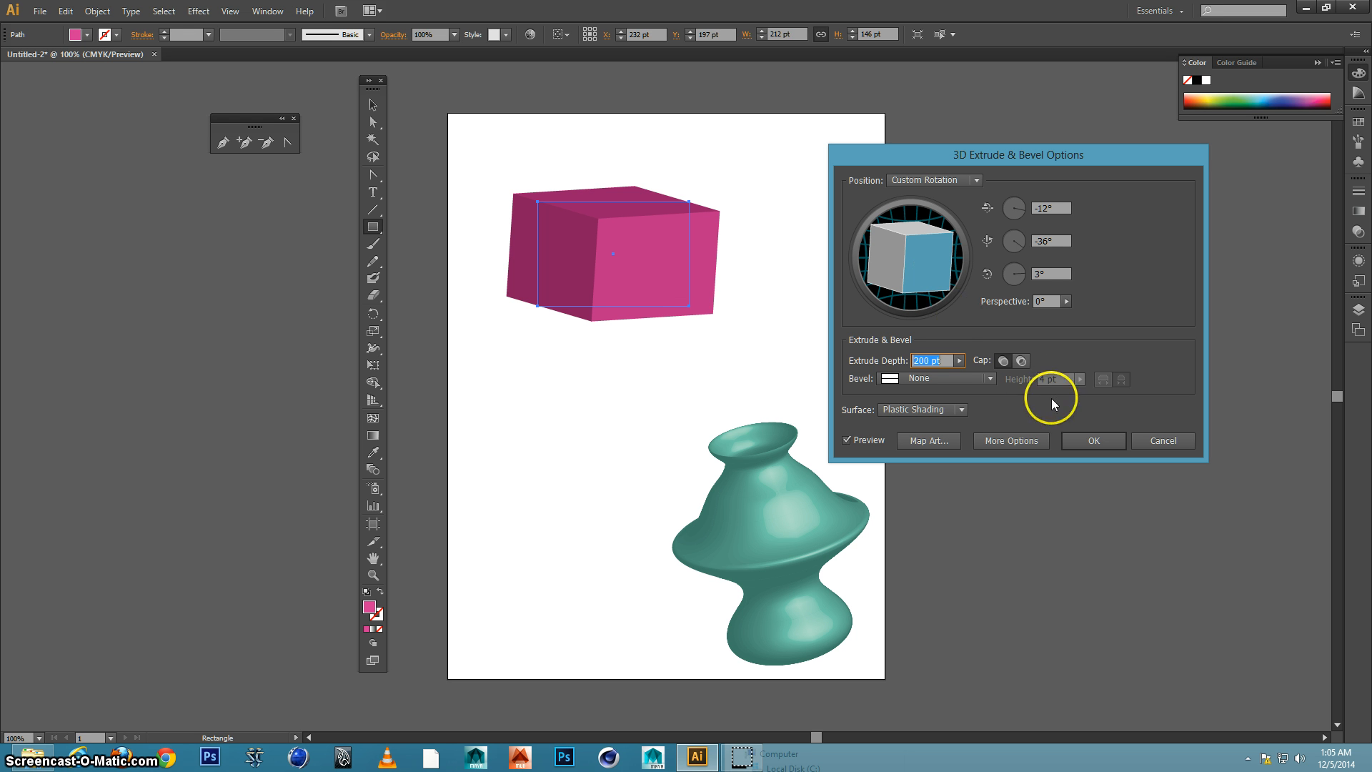
click(1021, 362)
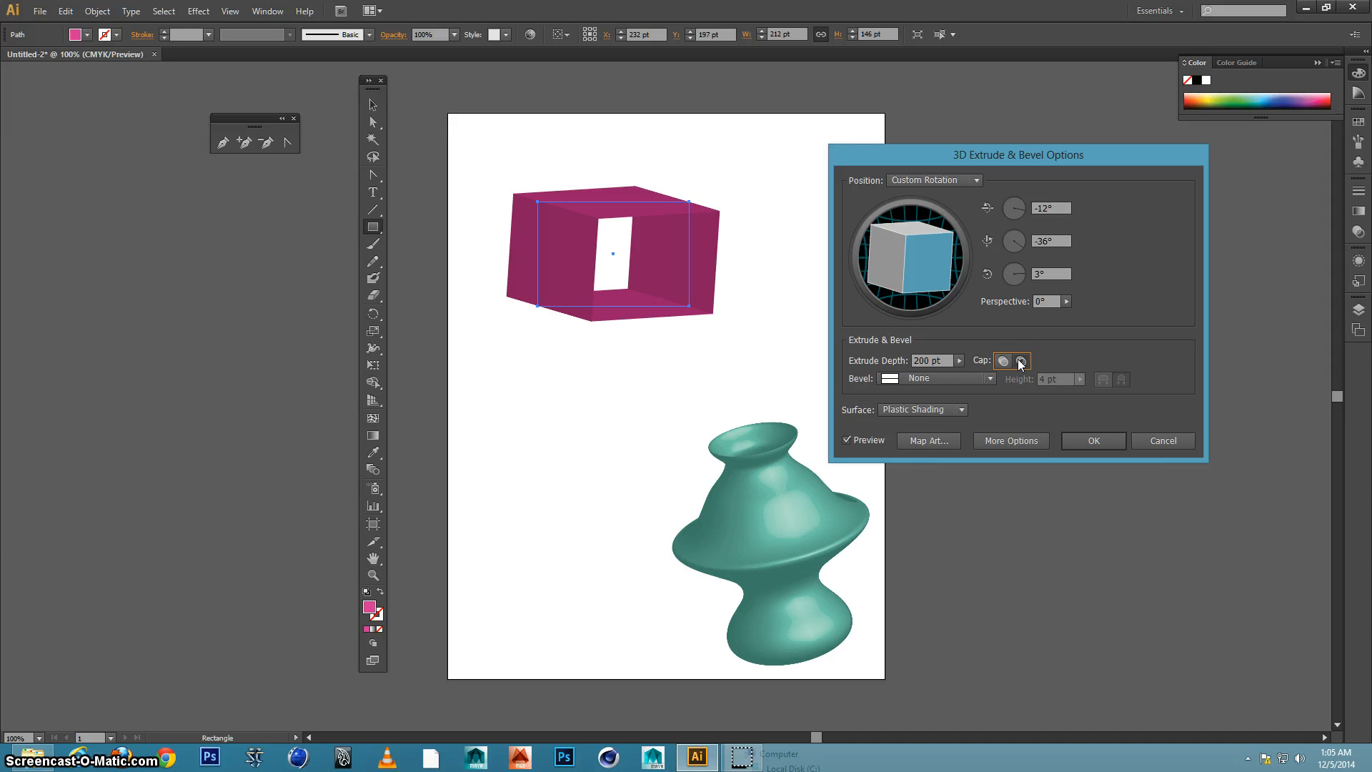
click(1004, 361)
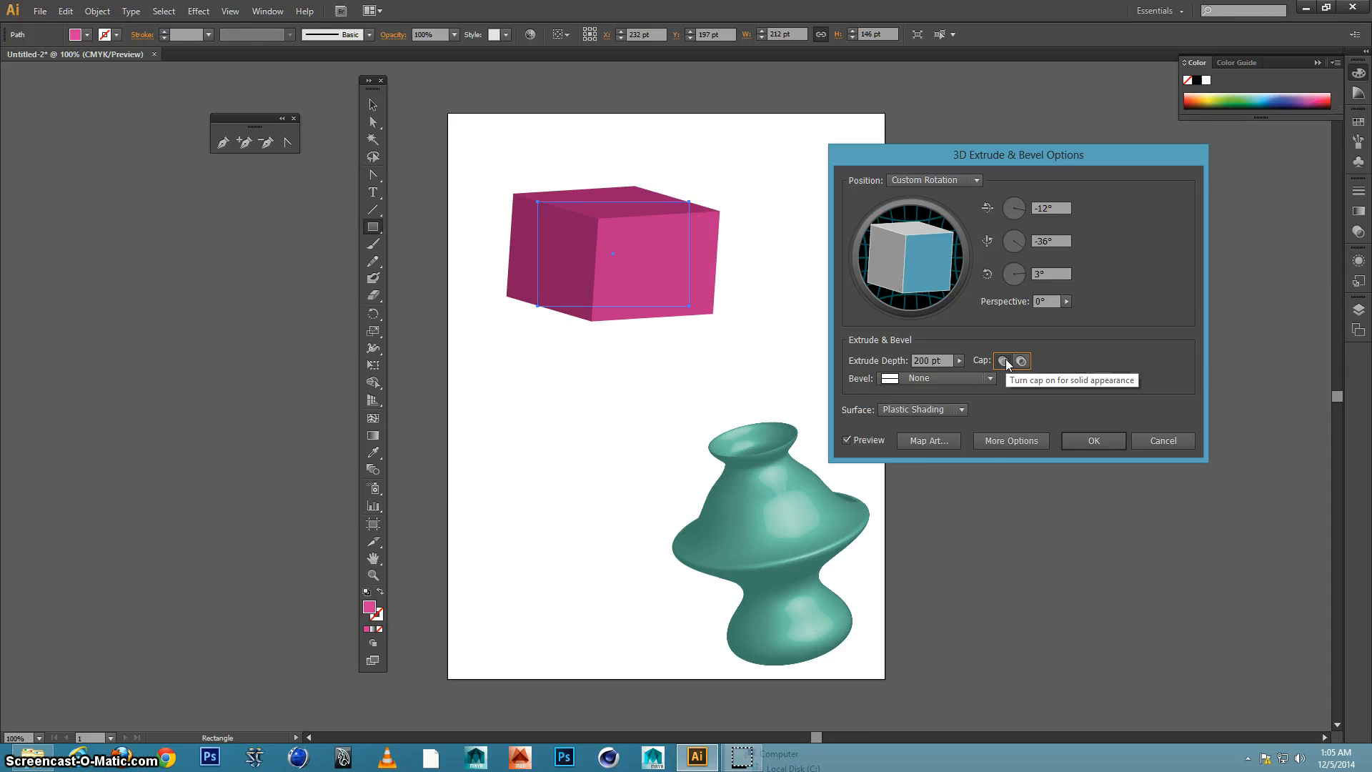
Try the Classic bevel, switch the bevel shape to Complex 3, and apply the 3D effect
click(962, 376)
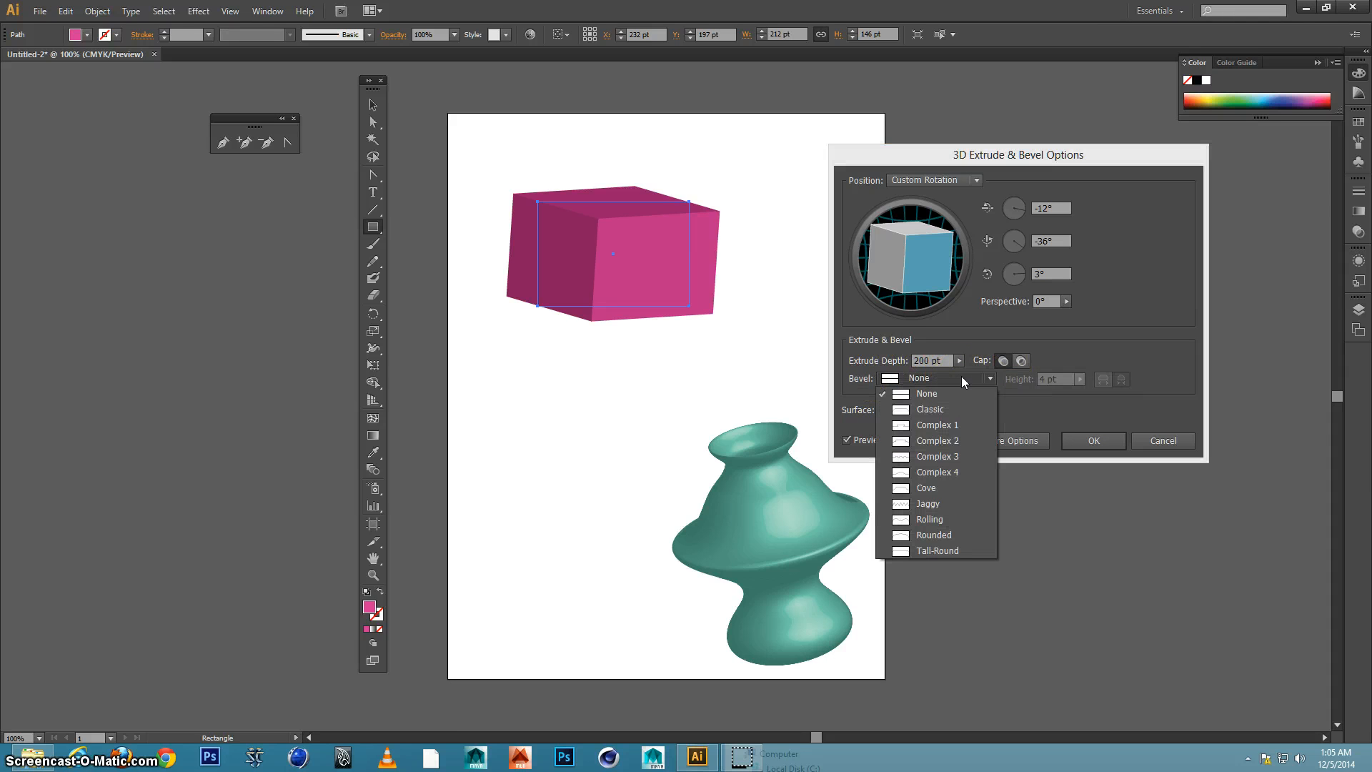
click(942, 409)
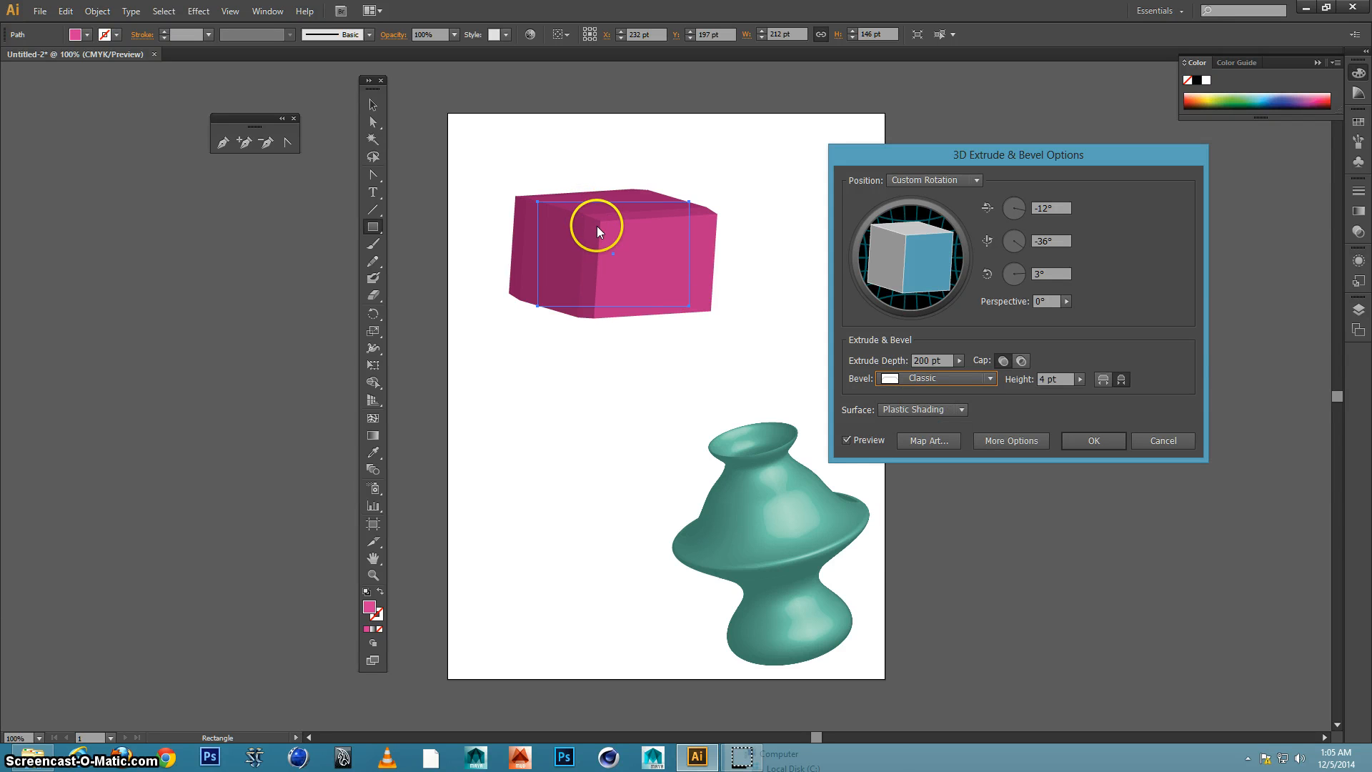
click(949, 380)
click(940, 457)
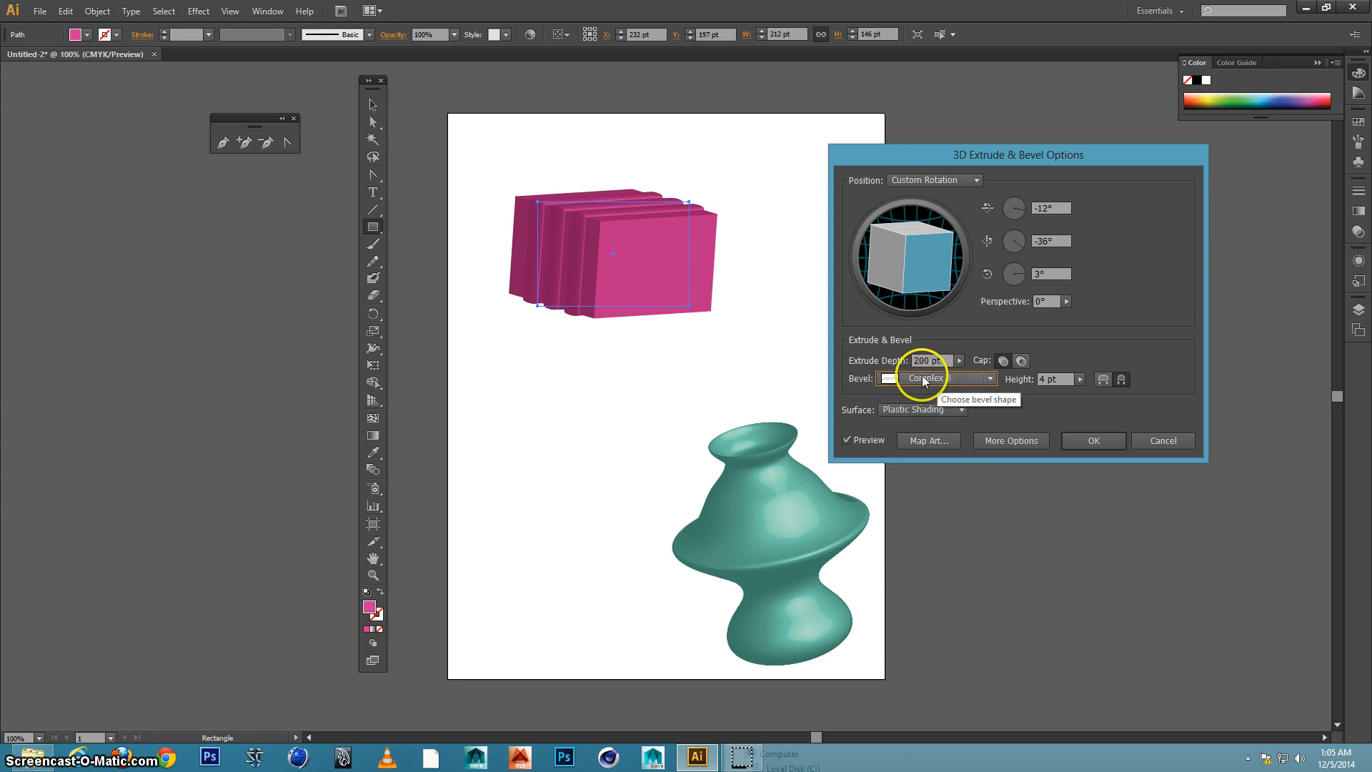
click(790, 290)
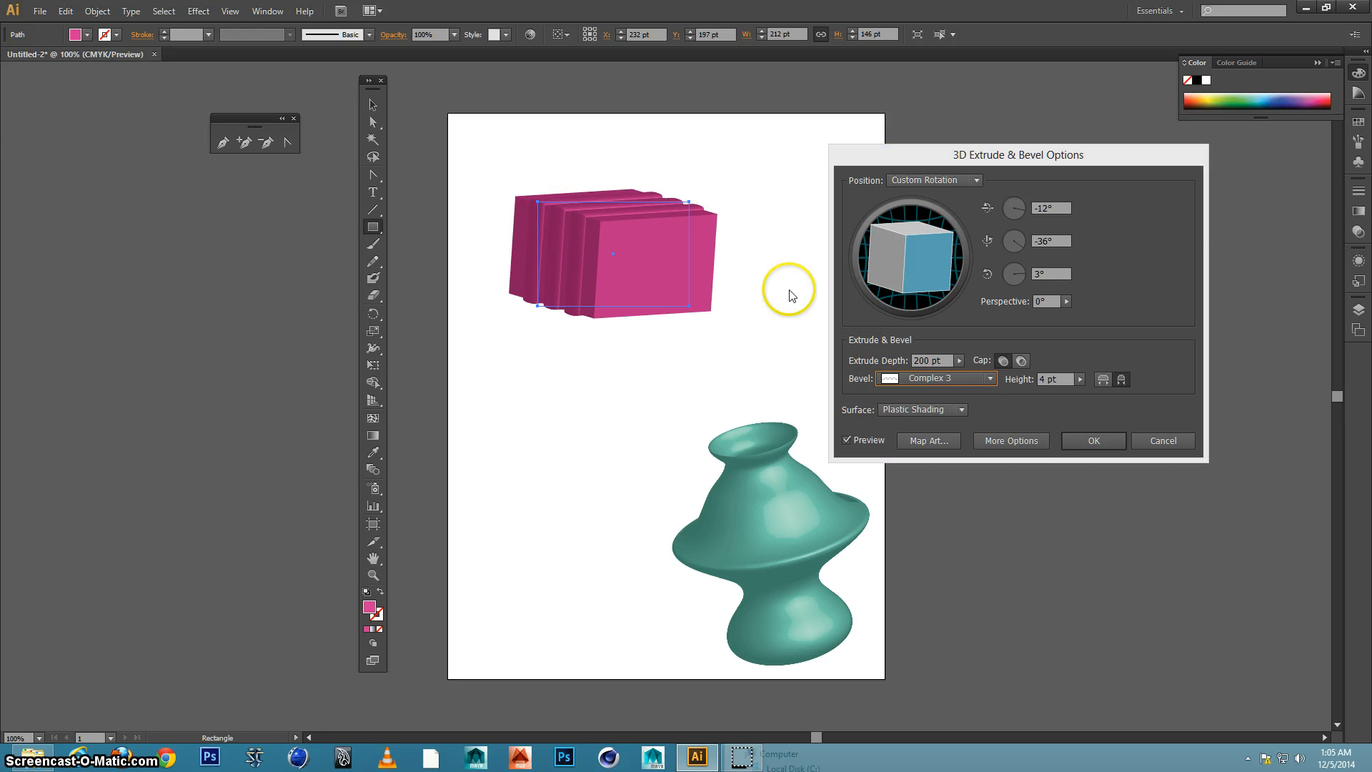
click(1096, 440)
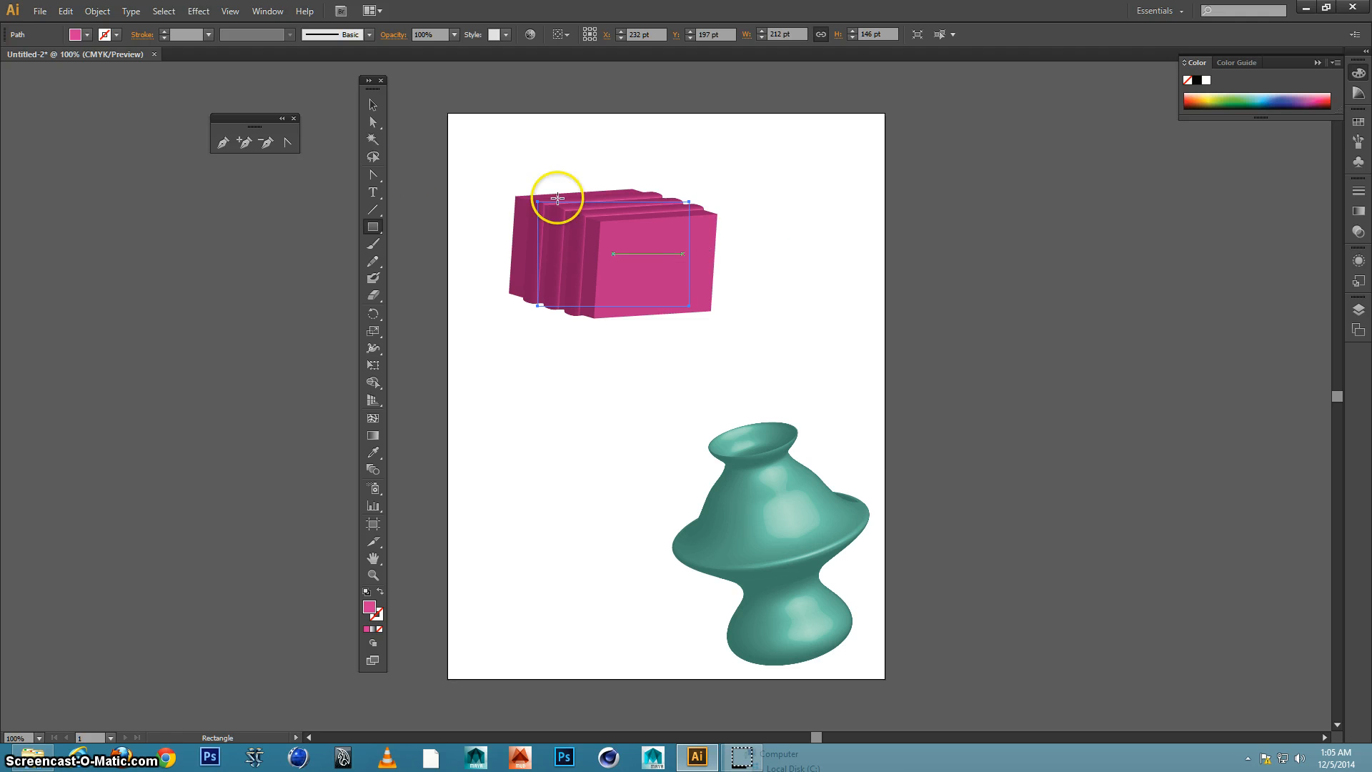
Move only the extruded rectangle's top-right anchor to about X 441 pt, Y 205 pt, and deselect the shape
click(373, 122)
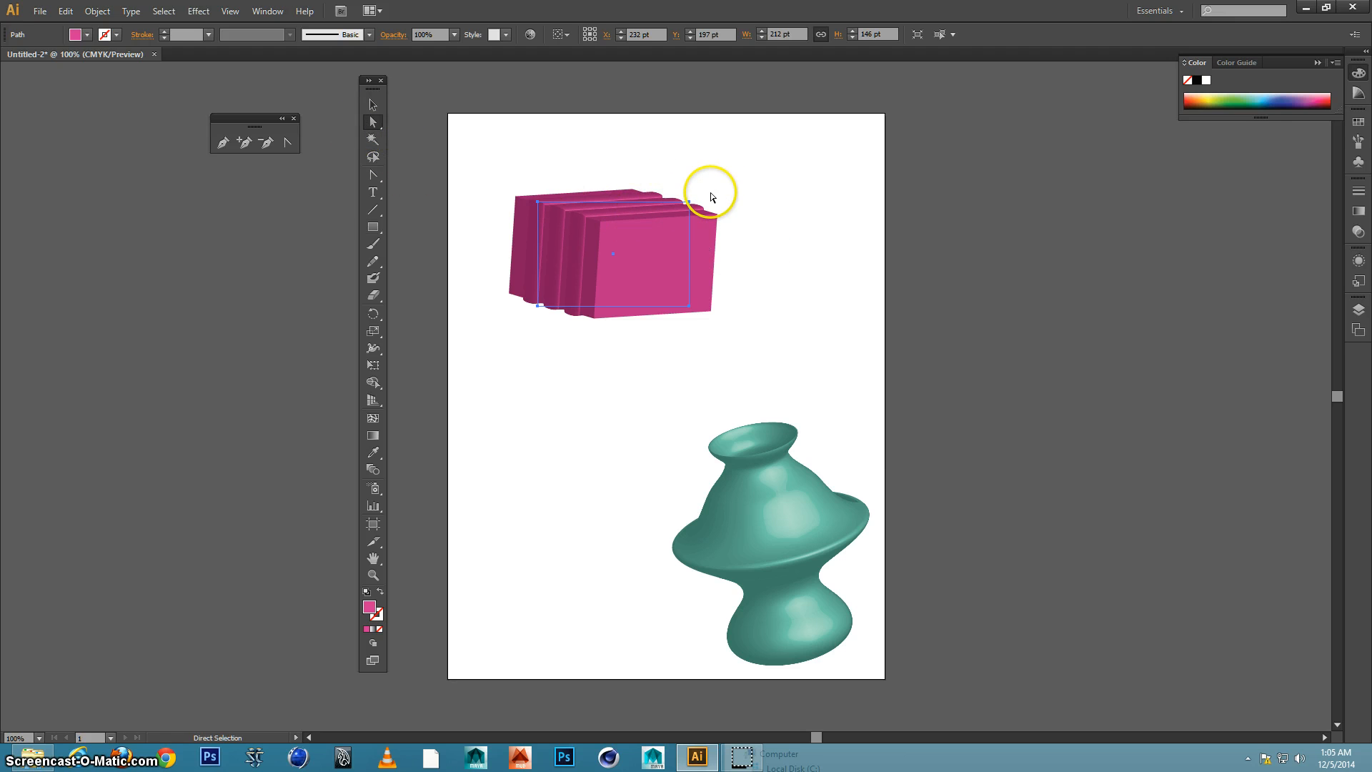
click(689, 204)
drag(689, 205, 768, 265)
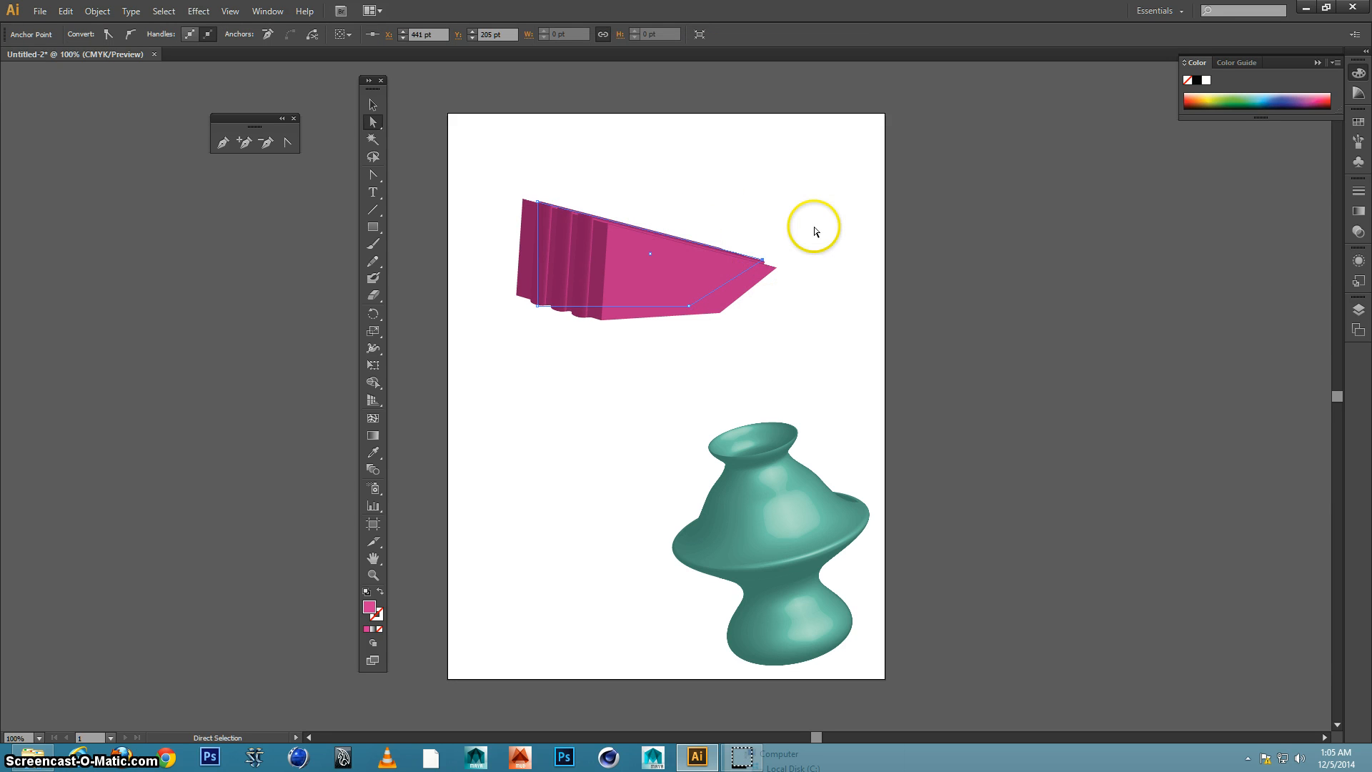
click(815, 231)
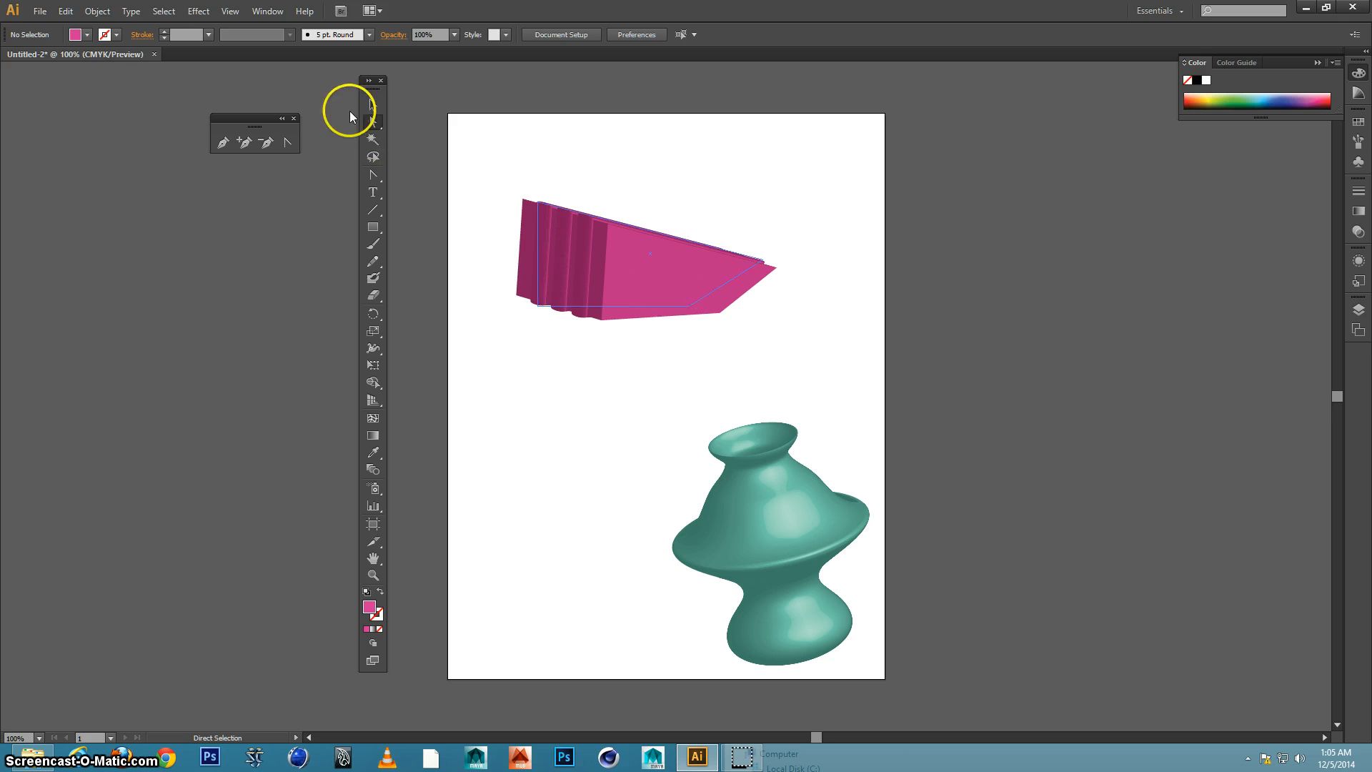
Move the whole pink extruded shape beside the vase, centred at about X 227 pt, Y 626 pt, and deselect it
click(373, 105)
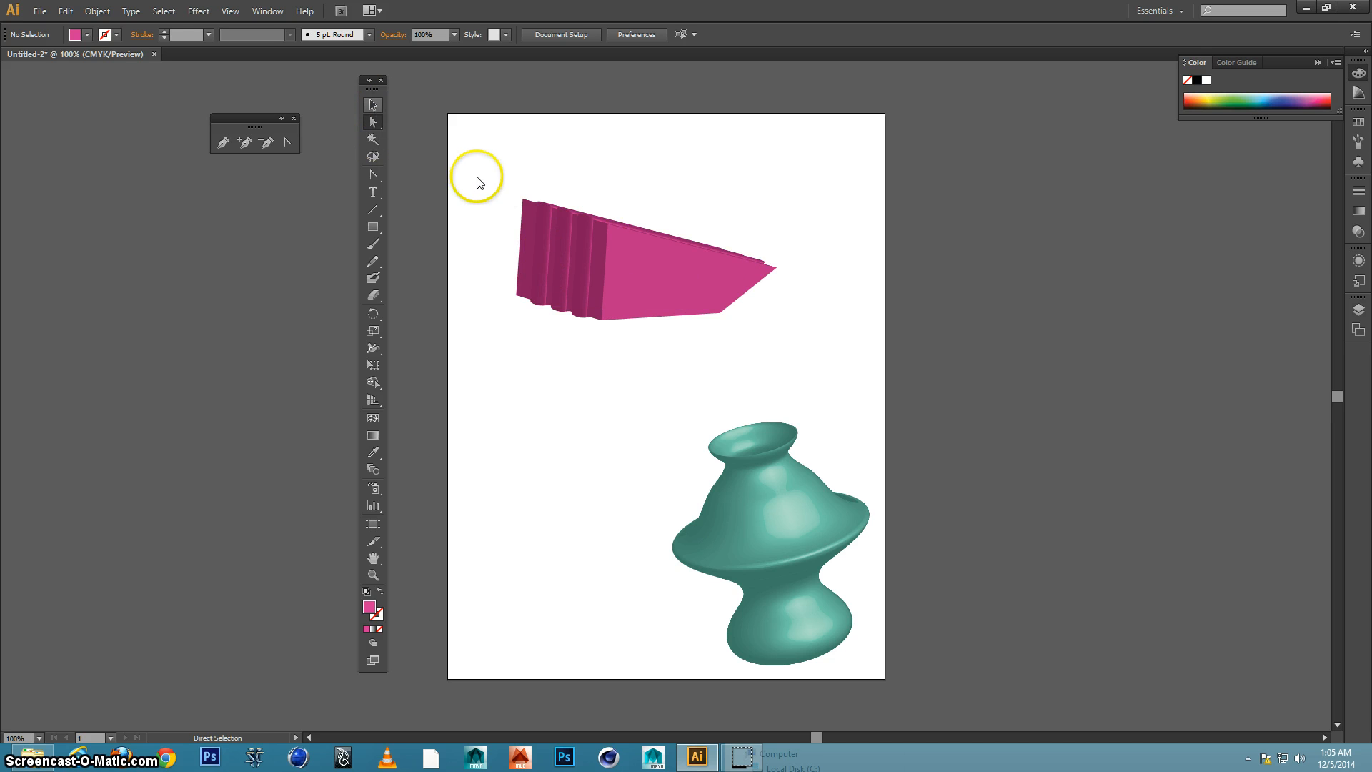
click(649, 254)
drag(649, 254, 610, 560)
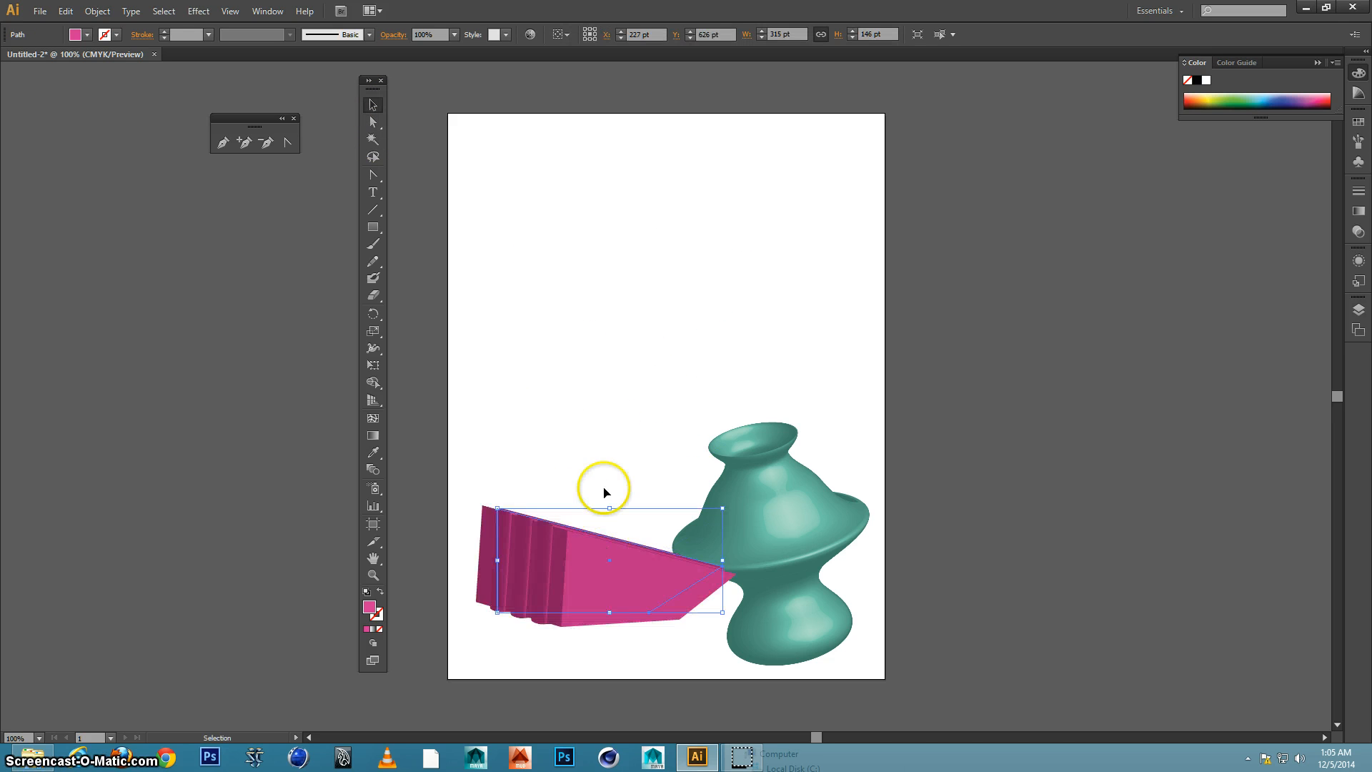
click(610, 423)
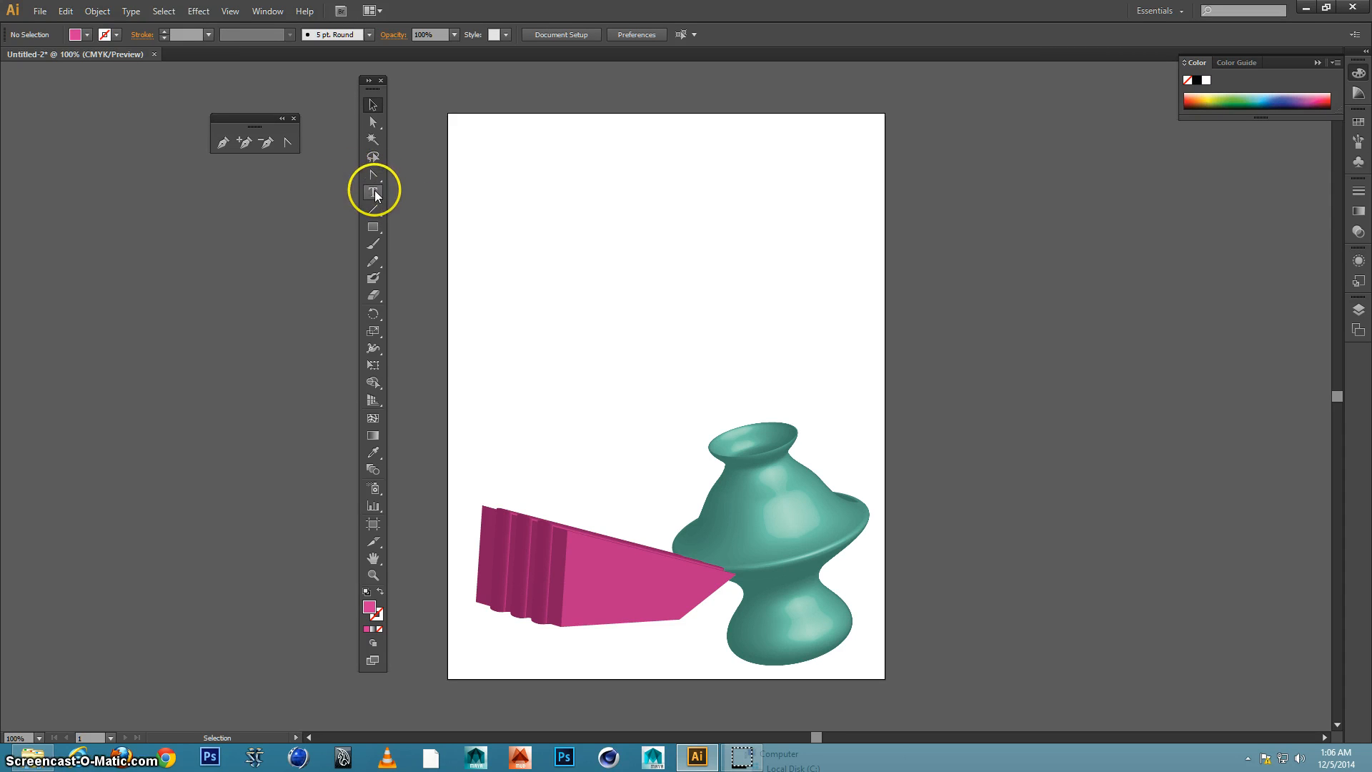
Try drawing a half-circle arc about 131 by 209 pt with the Pencil tool above the vase, and undo it
click(376, 263)
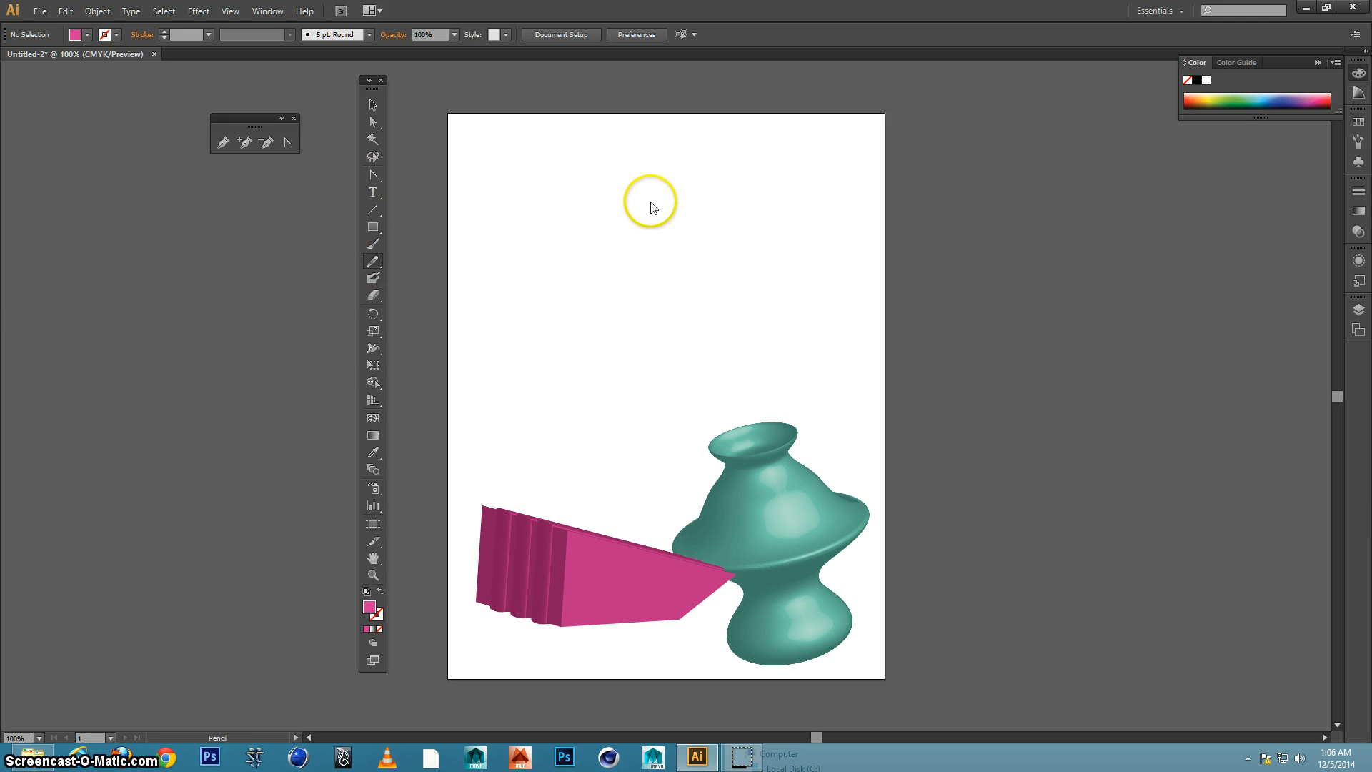
mouse_move(699, 178)
mouse_down()
mouse_move(735, 182)
mouse_move(792, 245)
mouse_move(786, 292)
mouse_move(702, 327)
mouse_up()
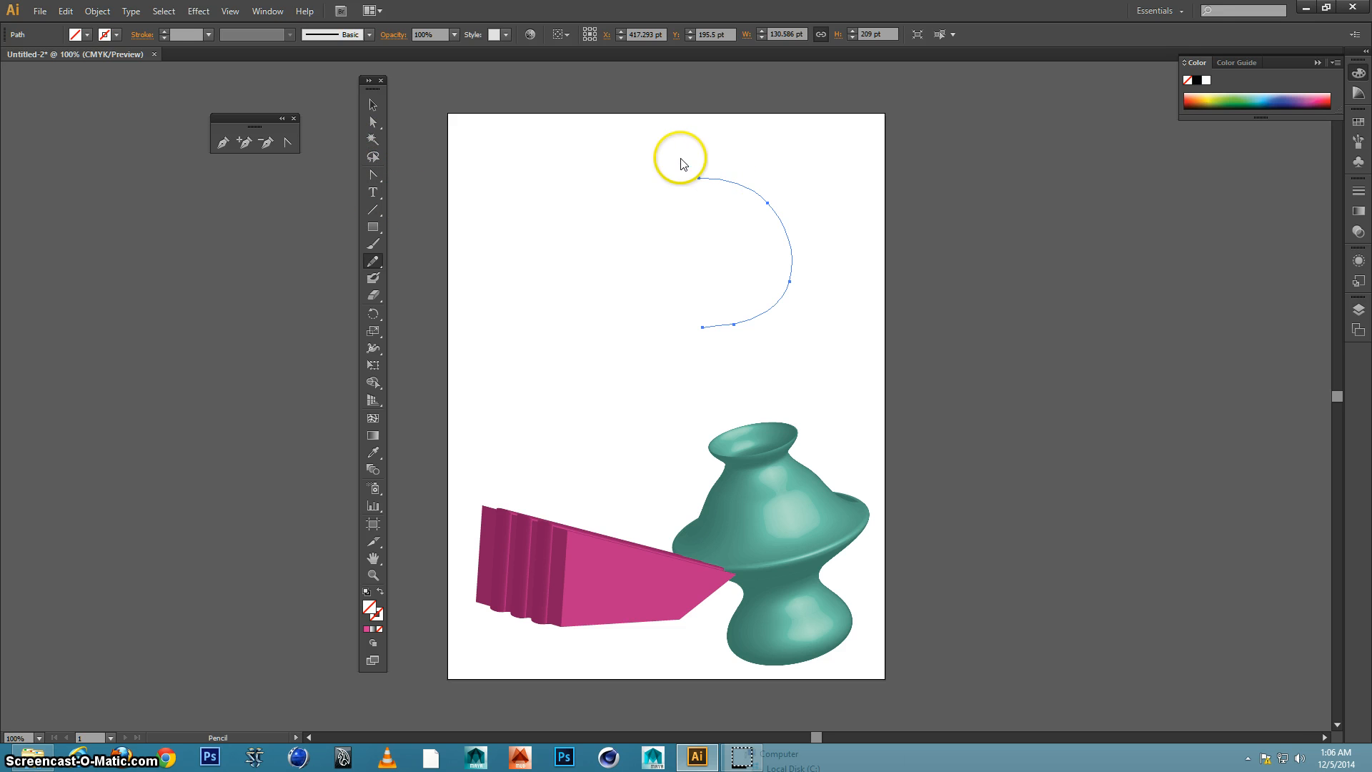
drag(674, 155, 824, 361)
key(ctrl+z)
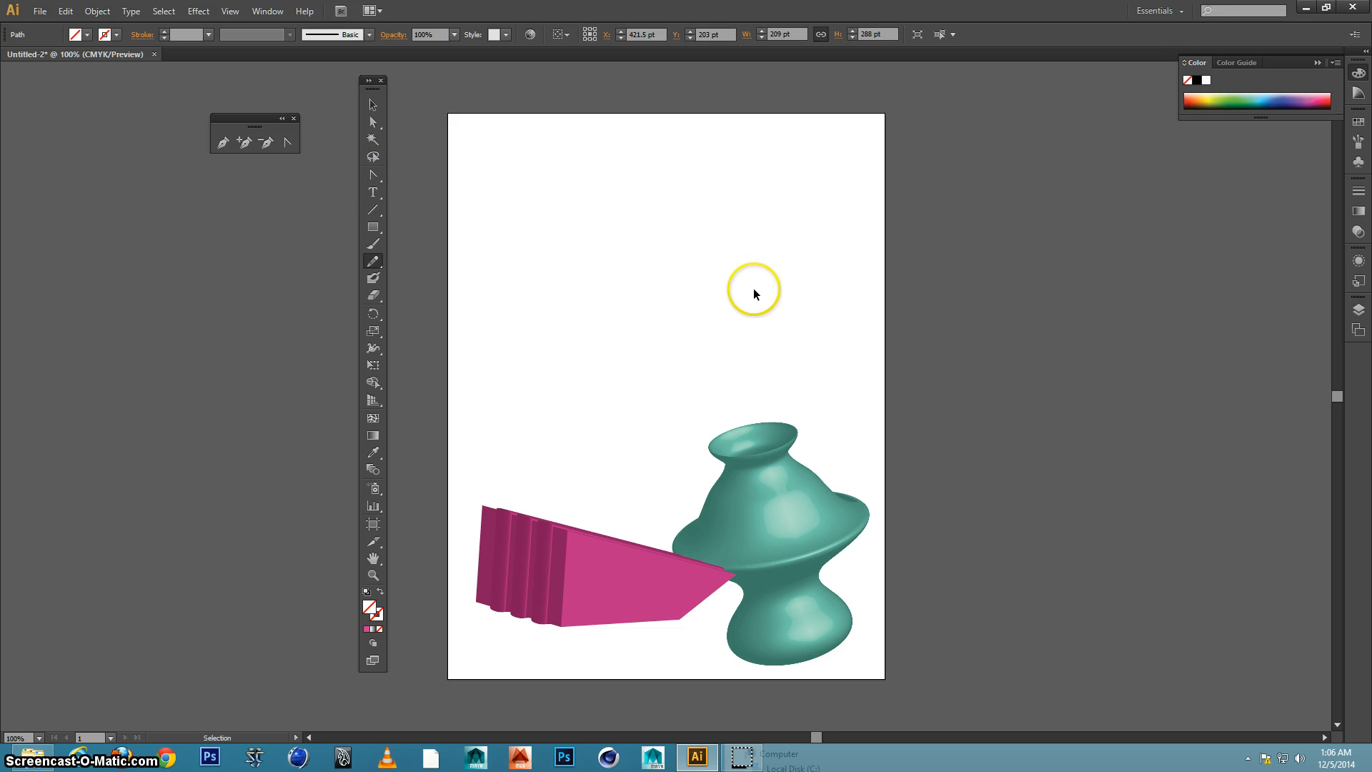
Draw a circle about 265 pt in diameter with the Ellipse tool in the empty area above the vase
drag(372, 227, 421, 262)
drag(616, 186, 803, 365)
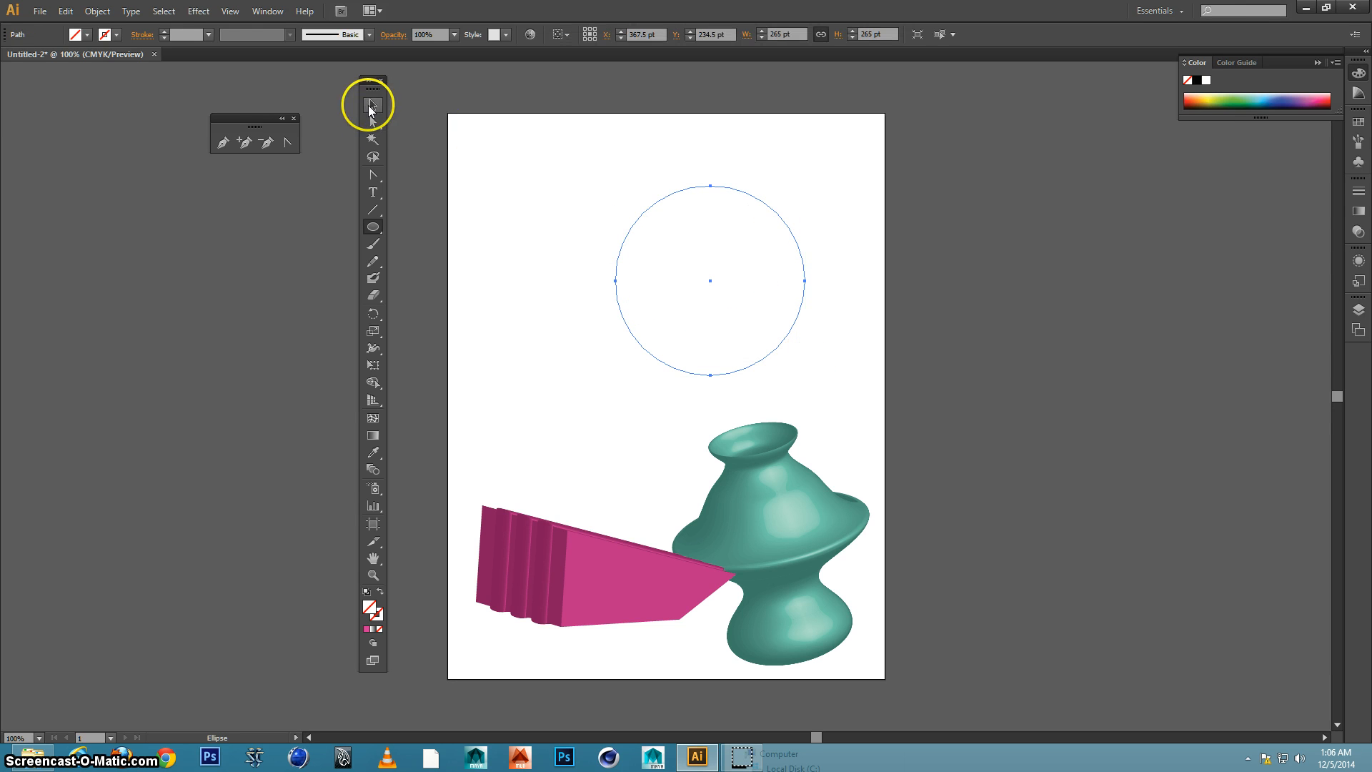
Delete the circle's left anchor to leave an open half-circle arc, and select the whole arc
click(372, 122)
mouse_move(591, 262)
mouse_down()
mouse_move(650, 309)
mouse_move(637, 303)
mouse_up()
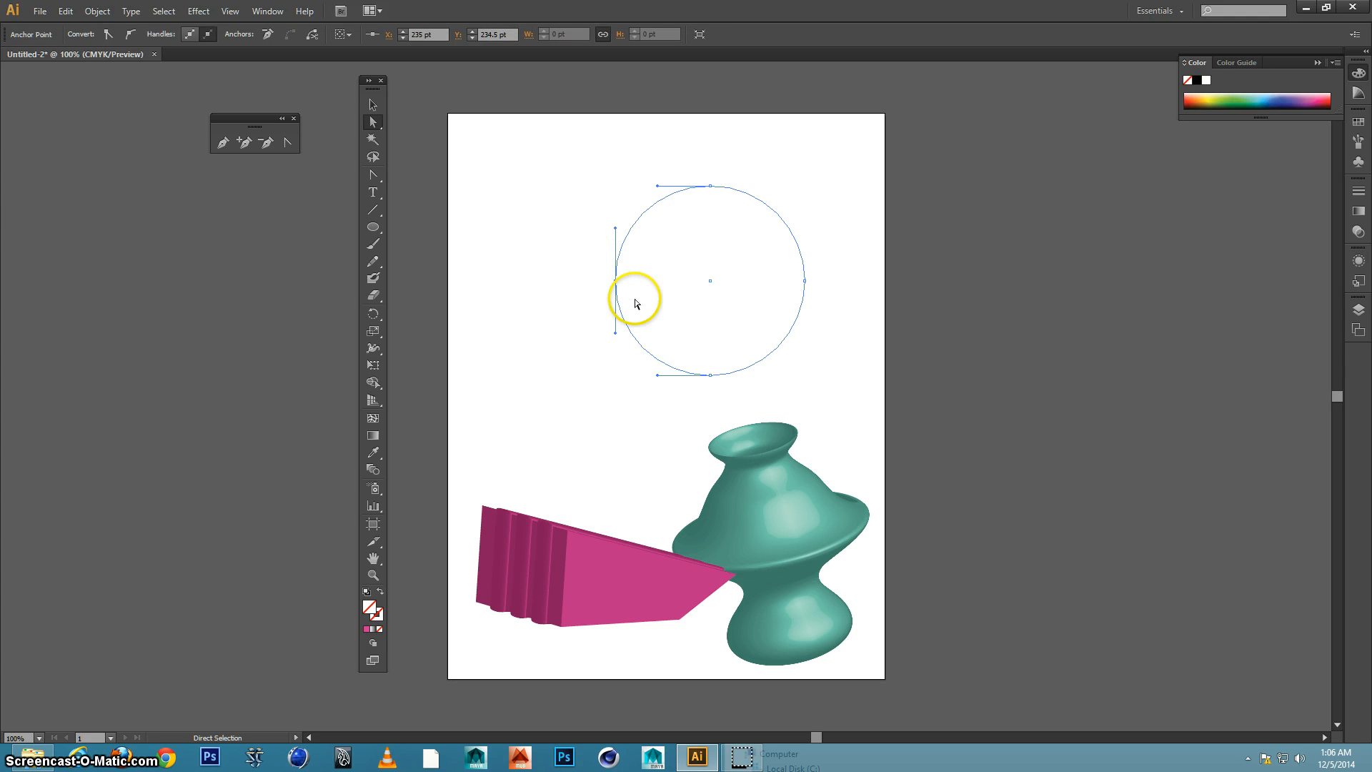
key(Delete)
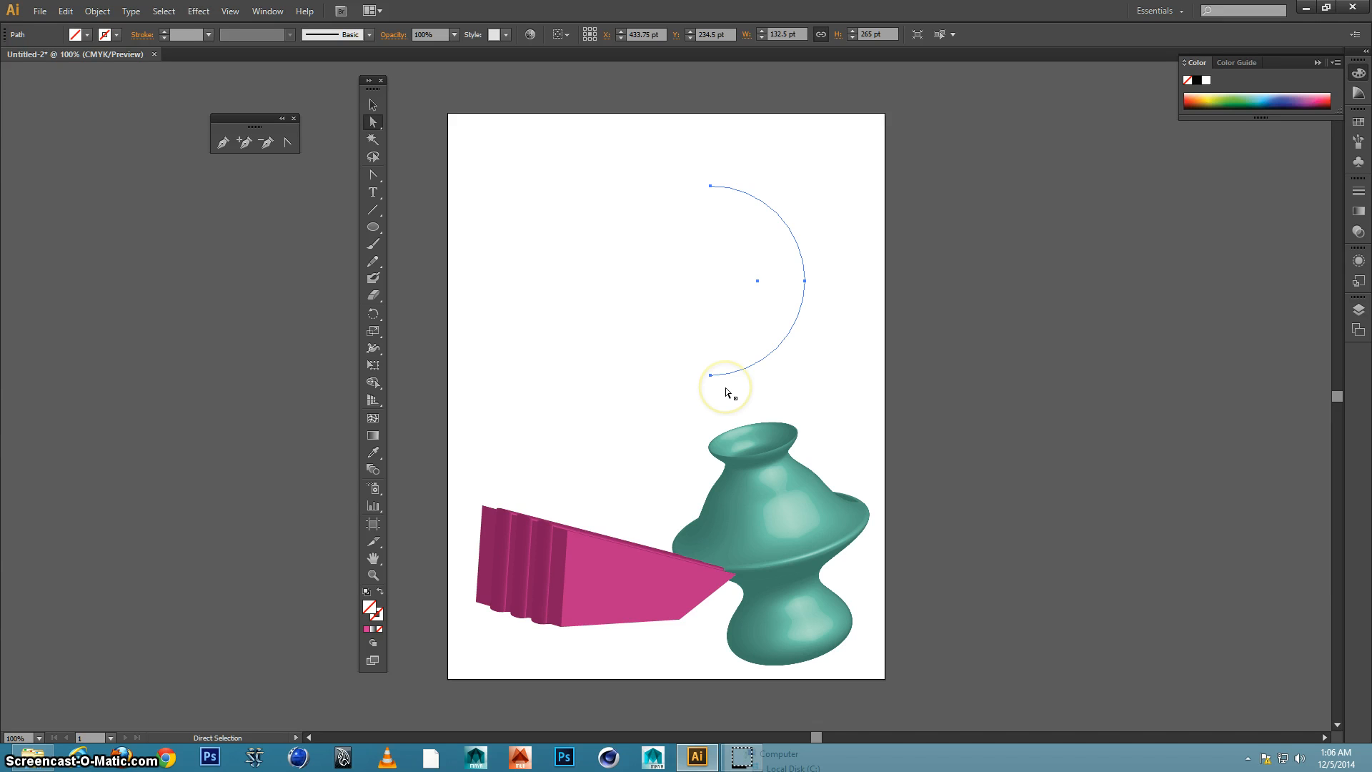
drag(637, 146, 829, 393)
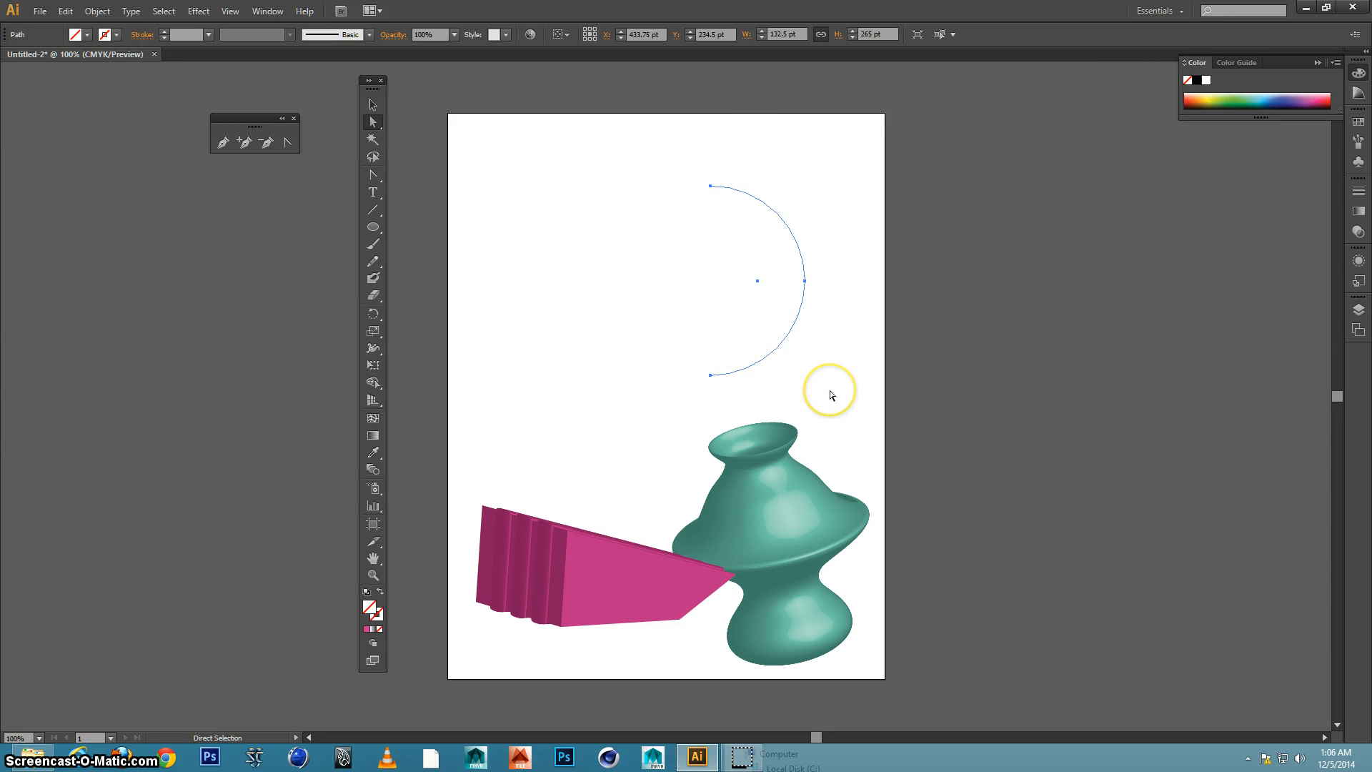
click(198, 11)
mouse_move(226, 98)
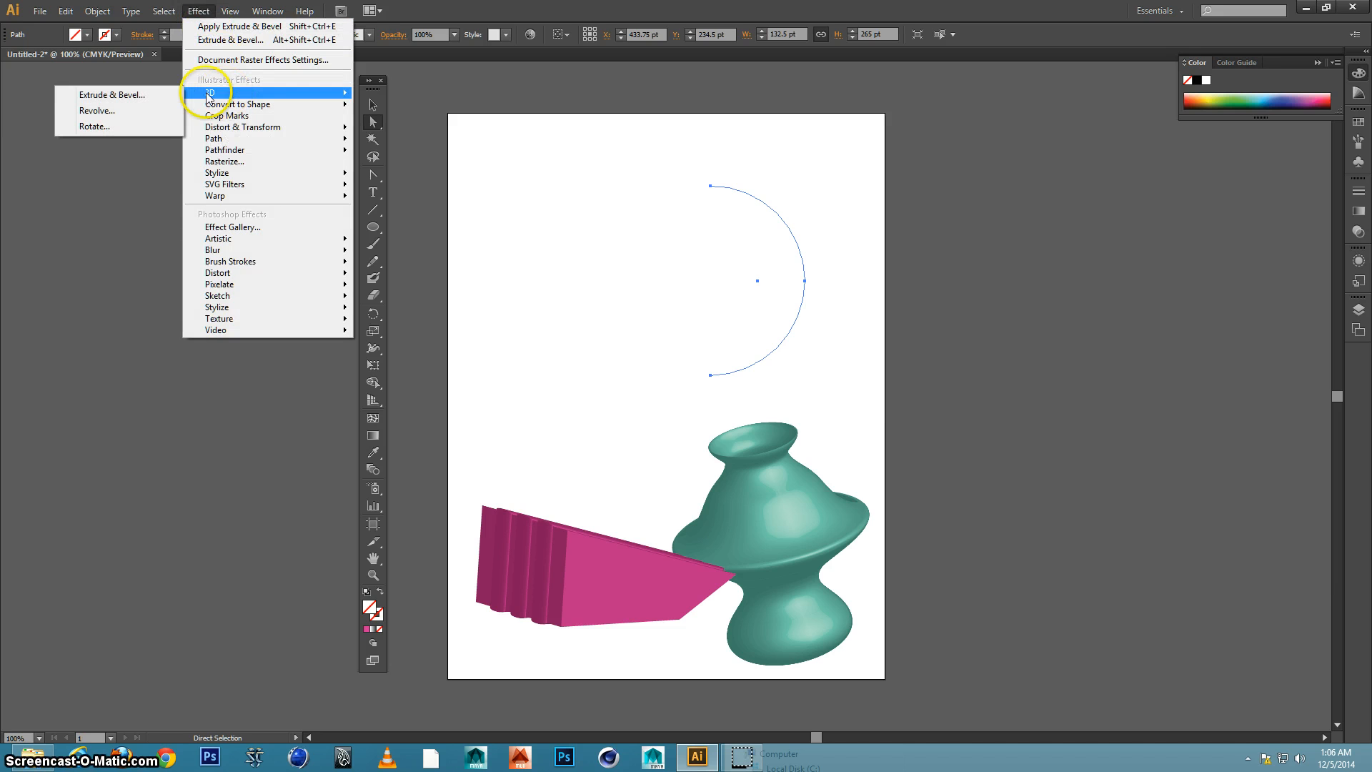
click(148, 113)
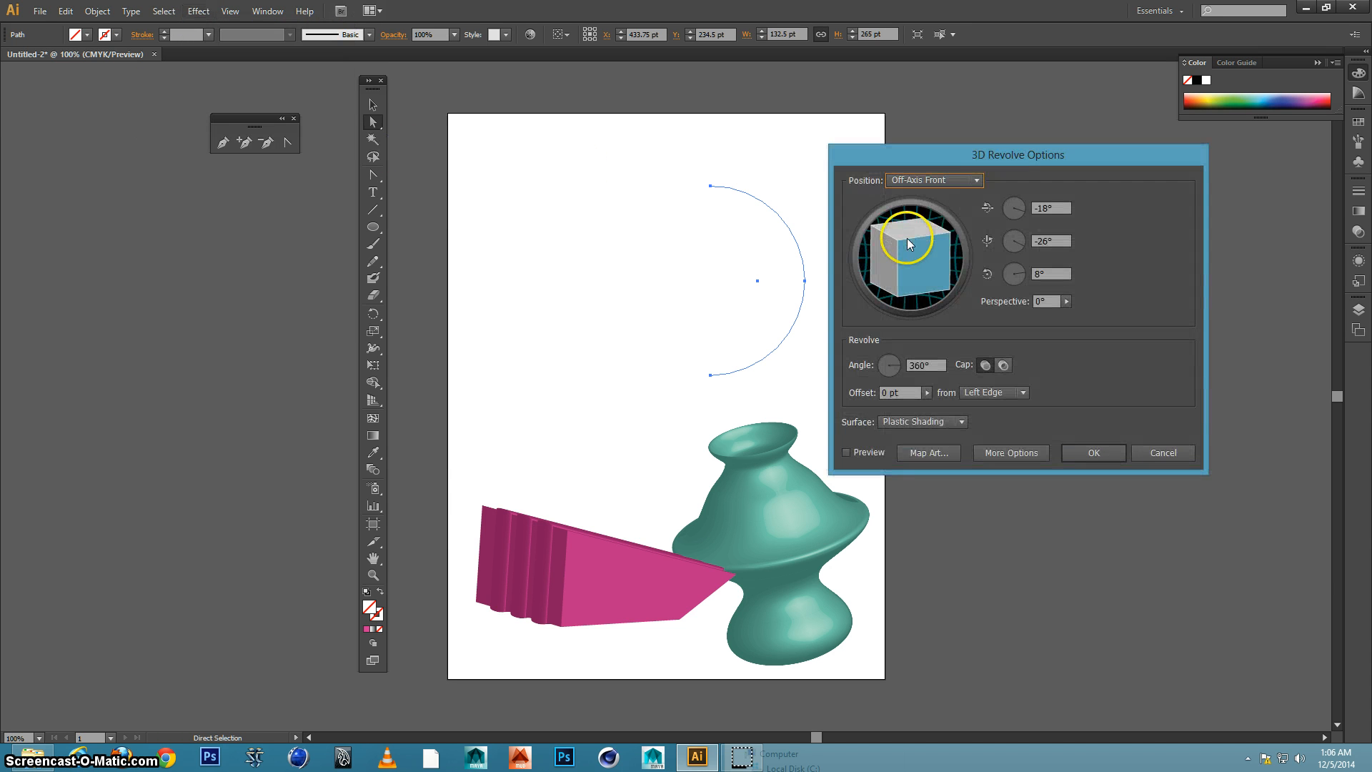
click(857, 449)
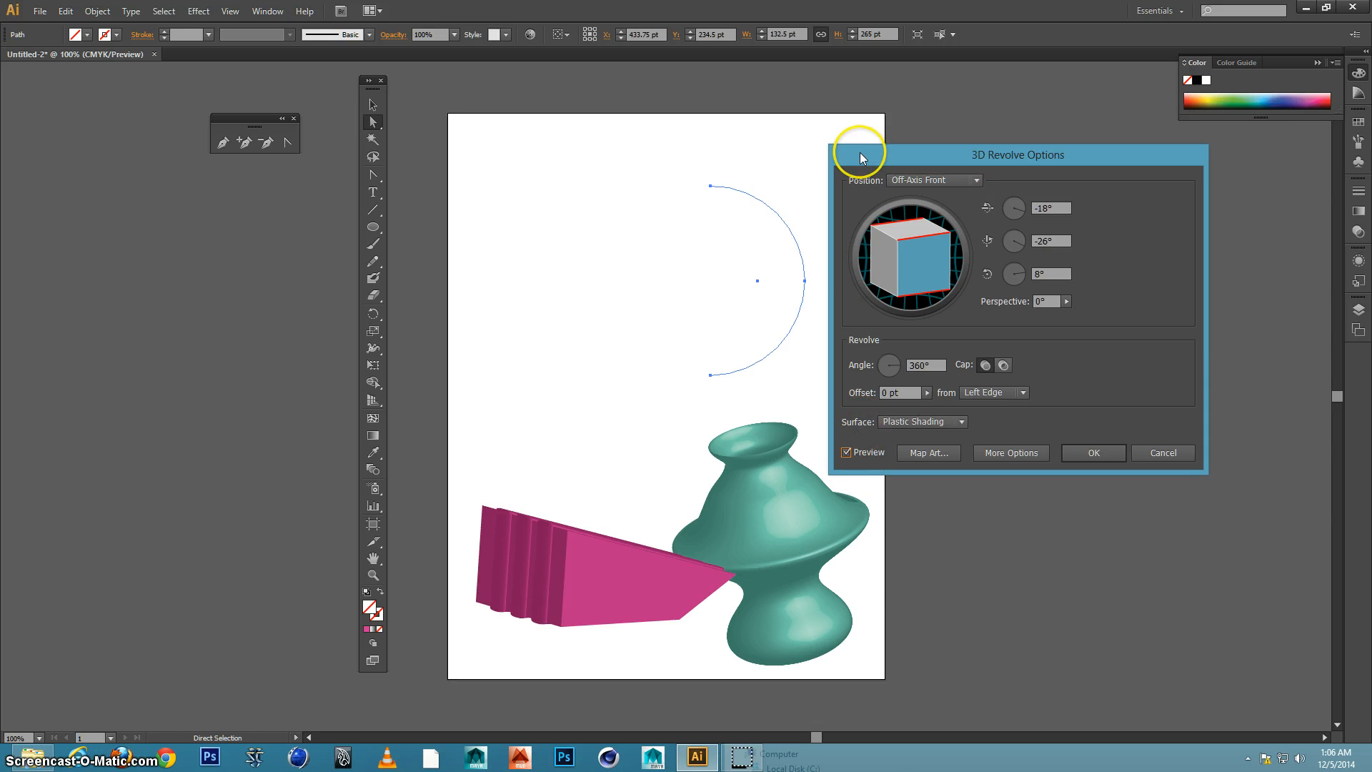
drag(859, 152, 907, 125)
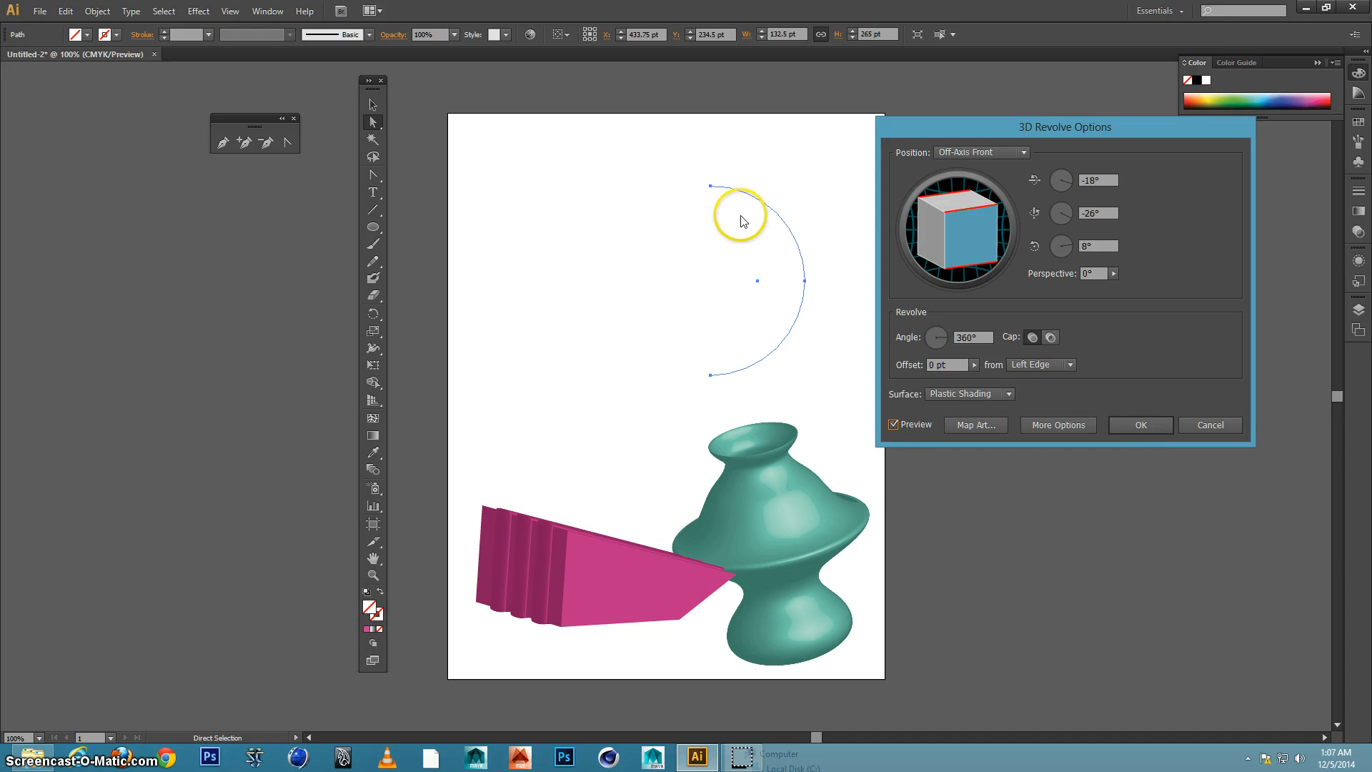
click(1213, 425)
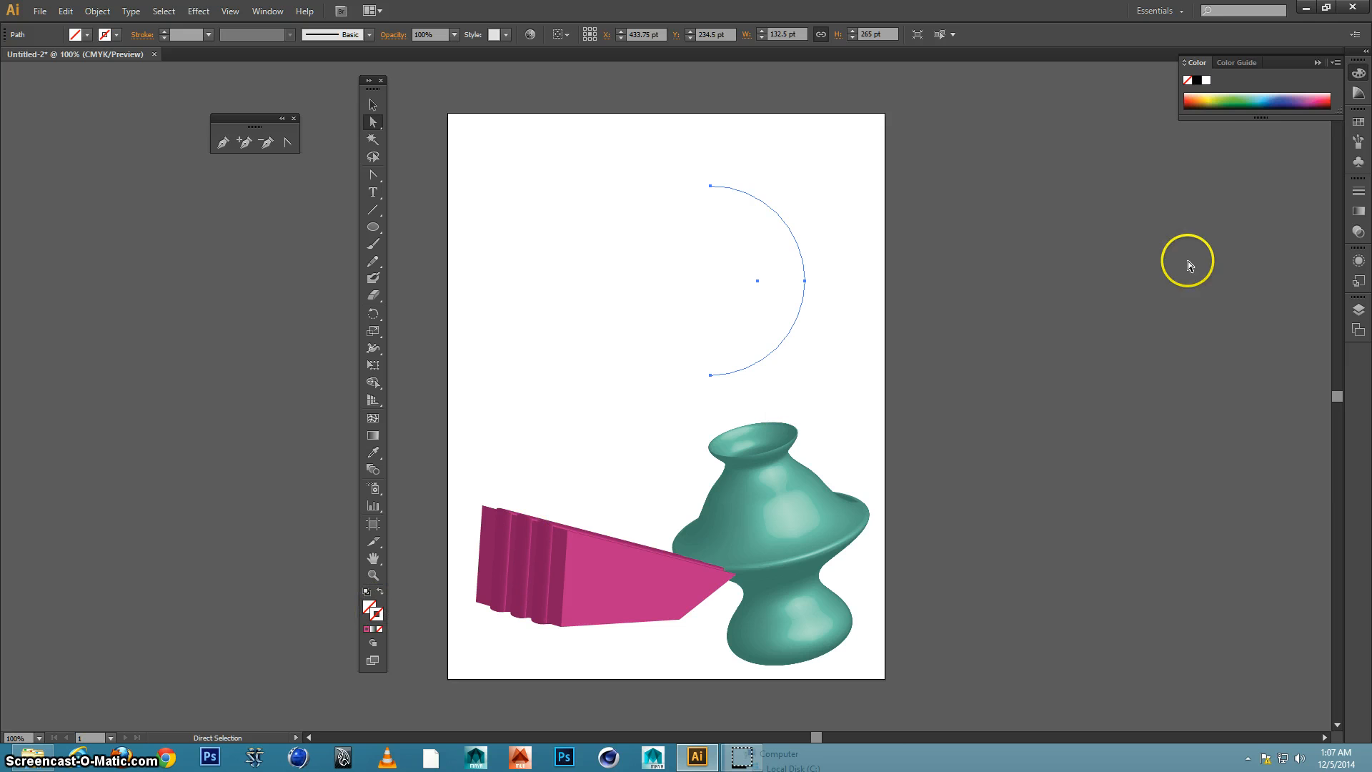
Give the half-circle arc a yellow-green stroke and apply 3D Revolve at 360° from its left edge to form a sphere
click(1215, 96)
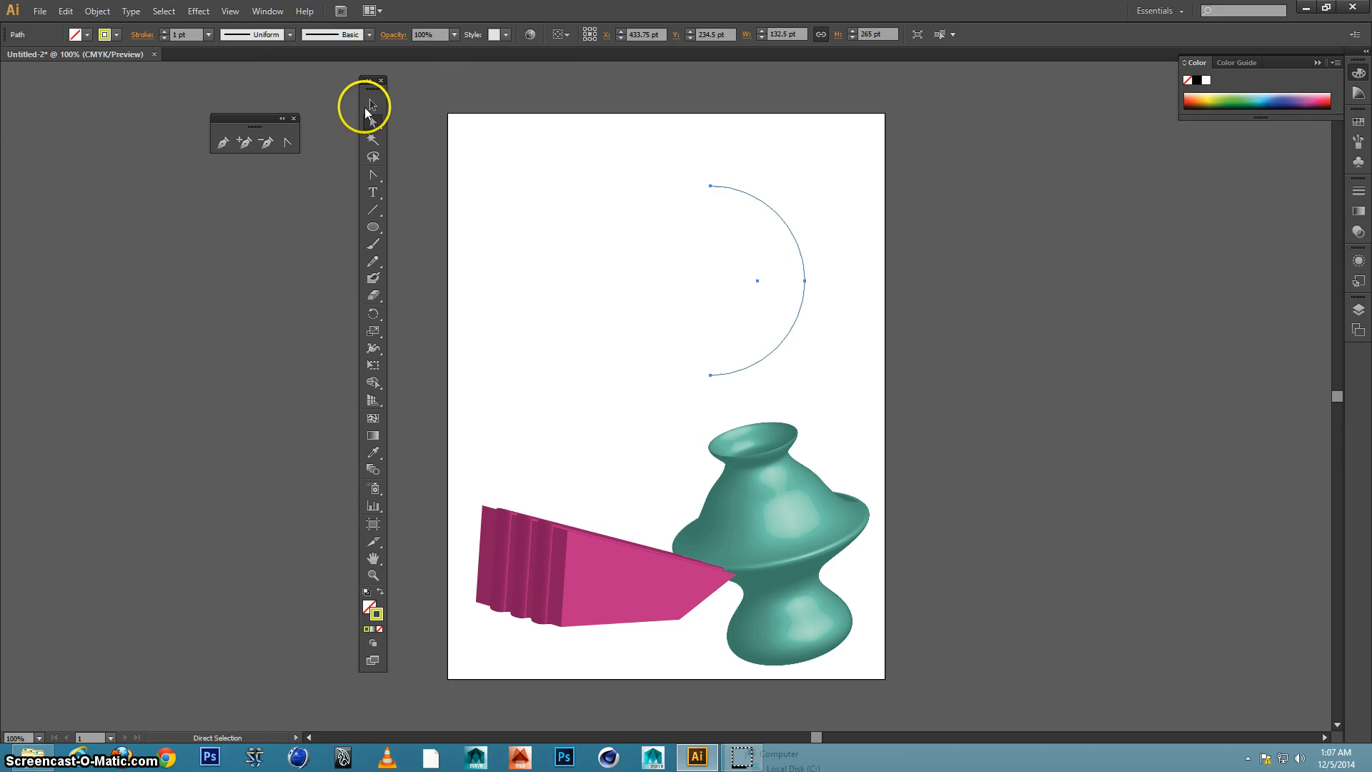
click(200, 12)
mouse_move(214, 93)
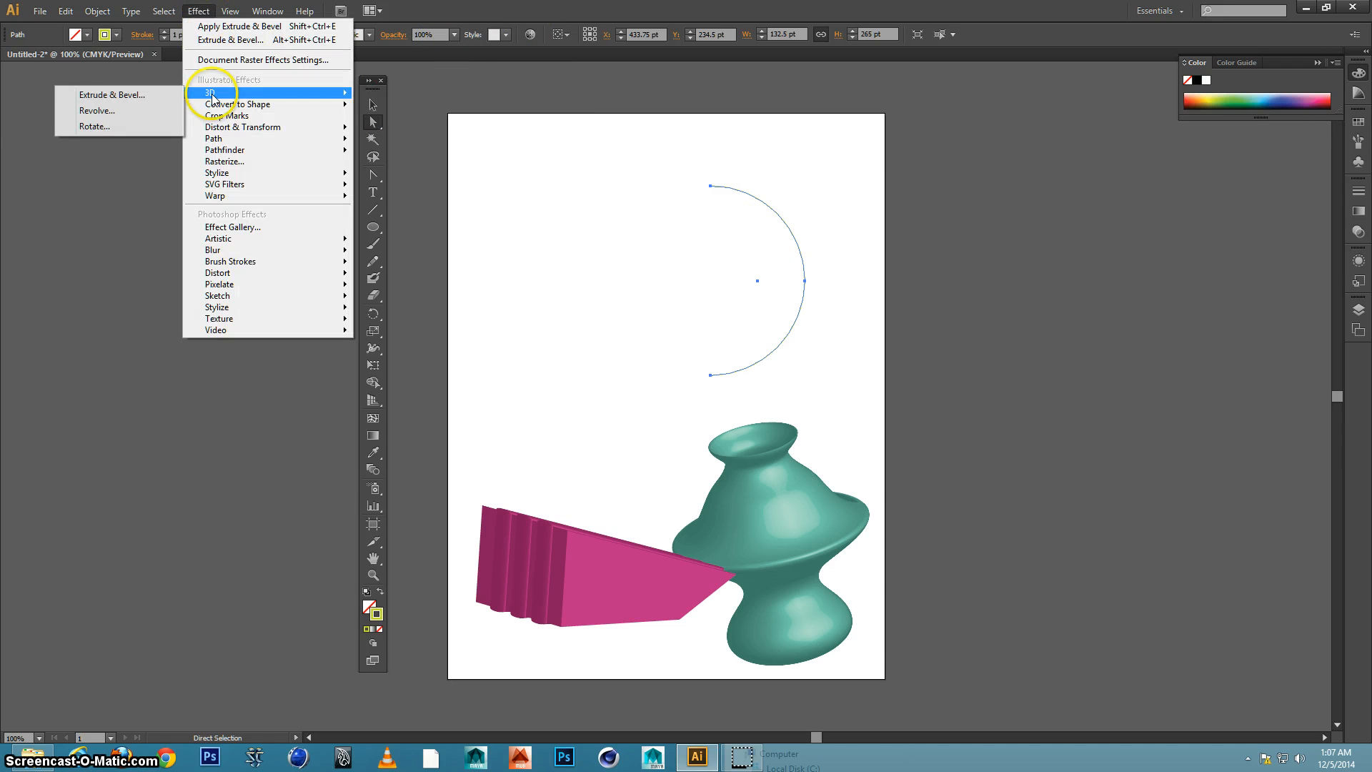
click(120, 111)
click(894, 424)
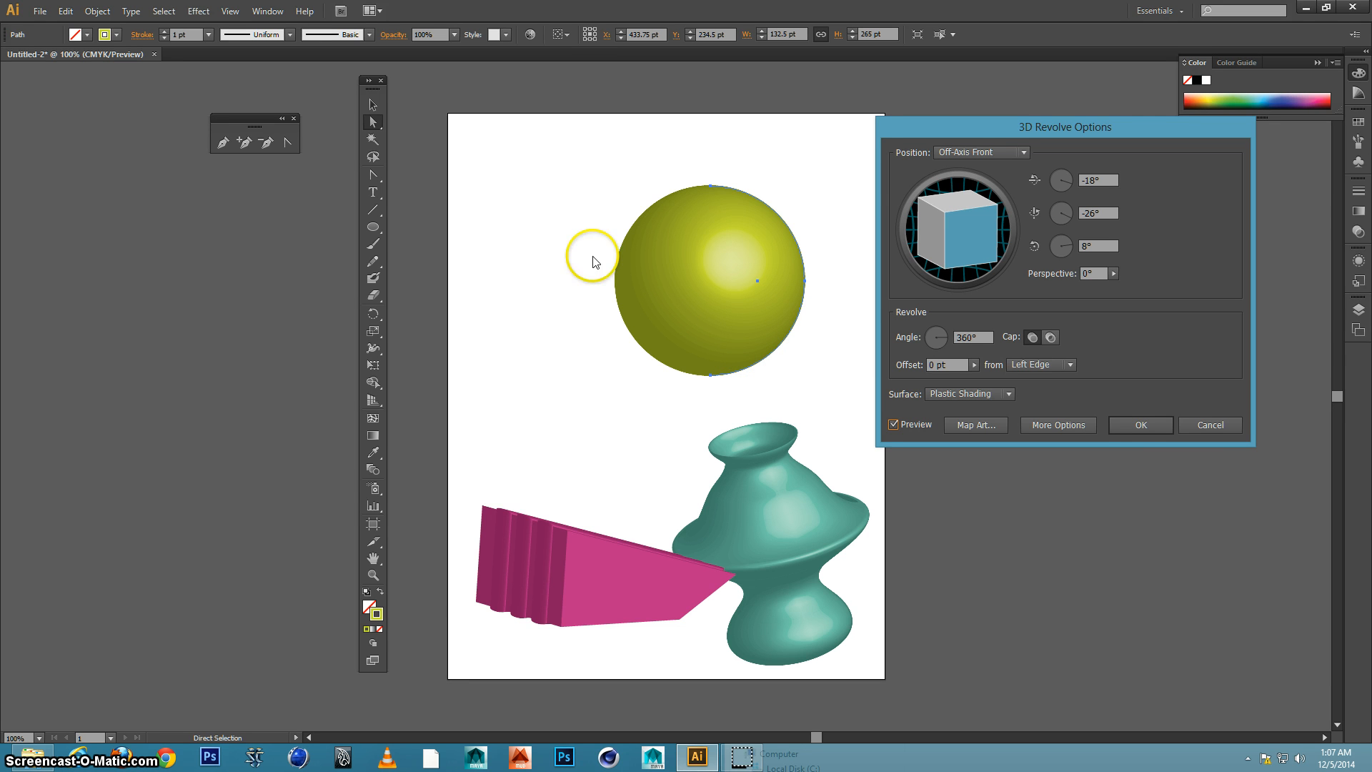
click(1137, 427)
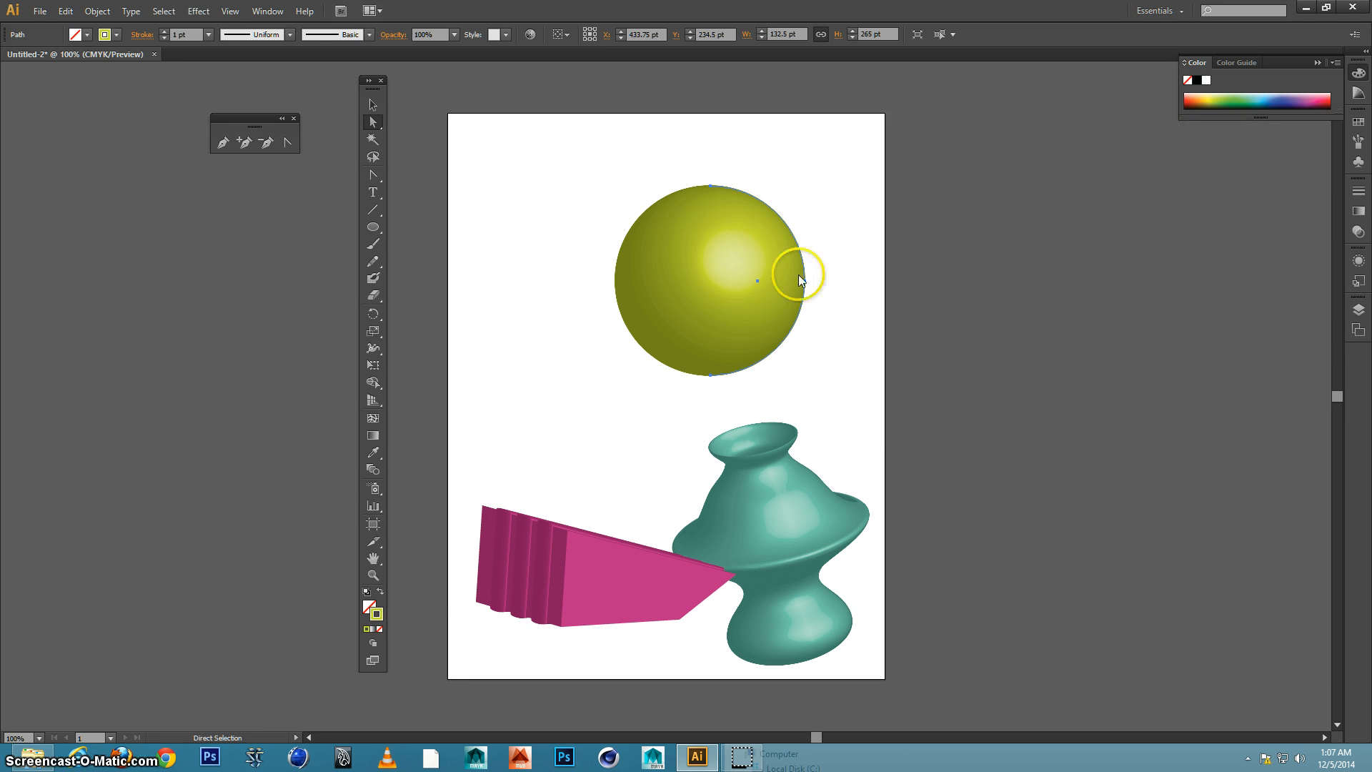
click(372, 105)
click(759, 255)
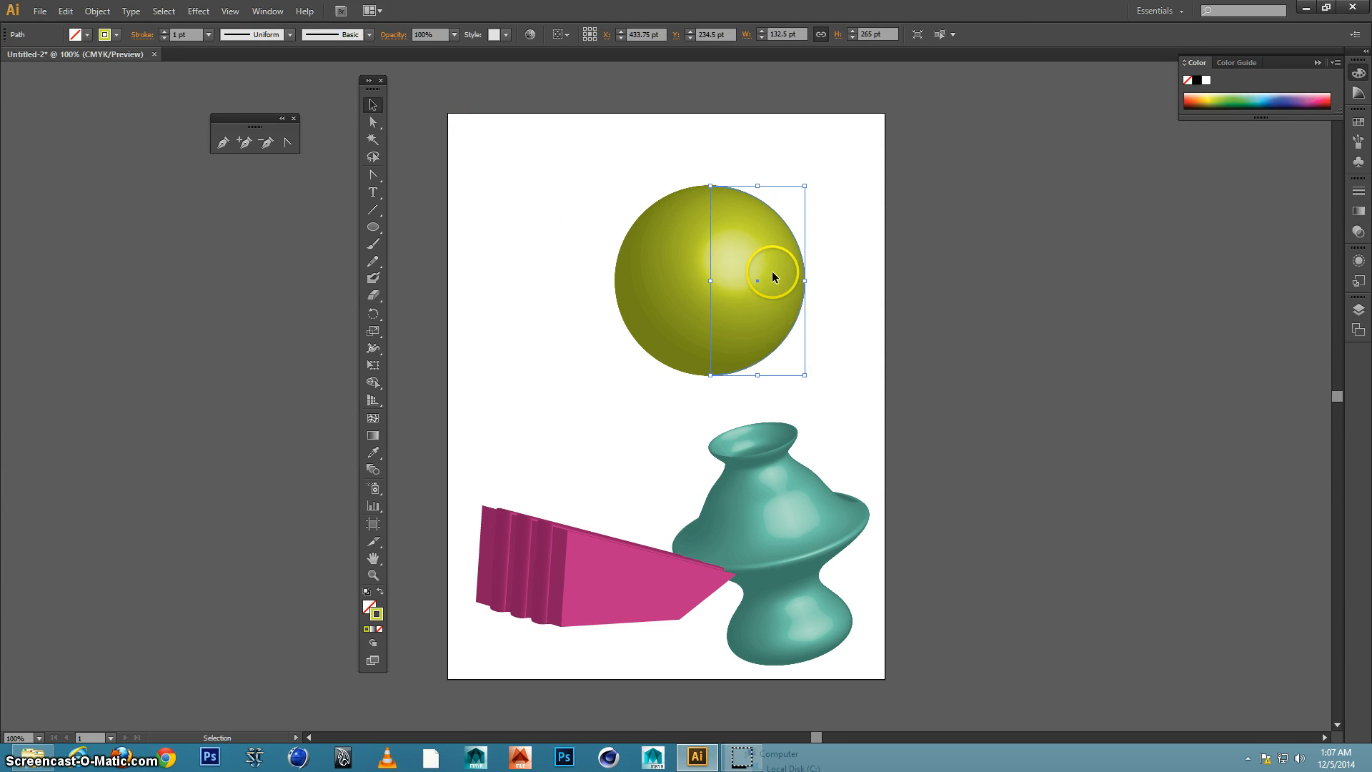
click(764, 526)
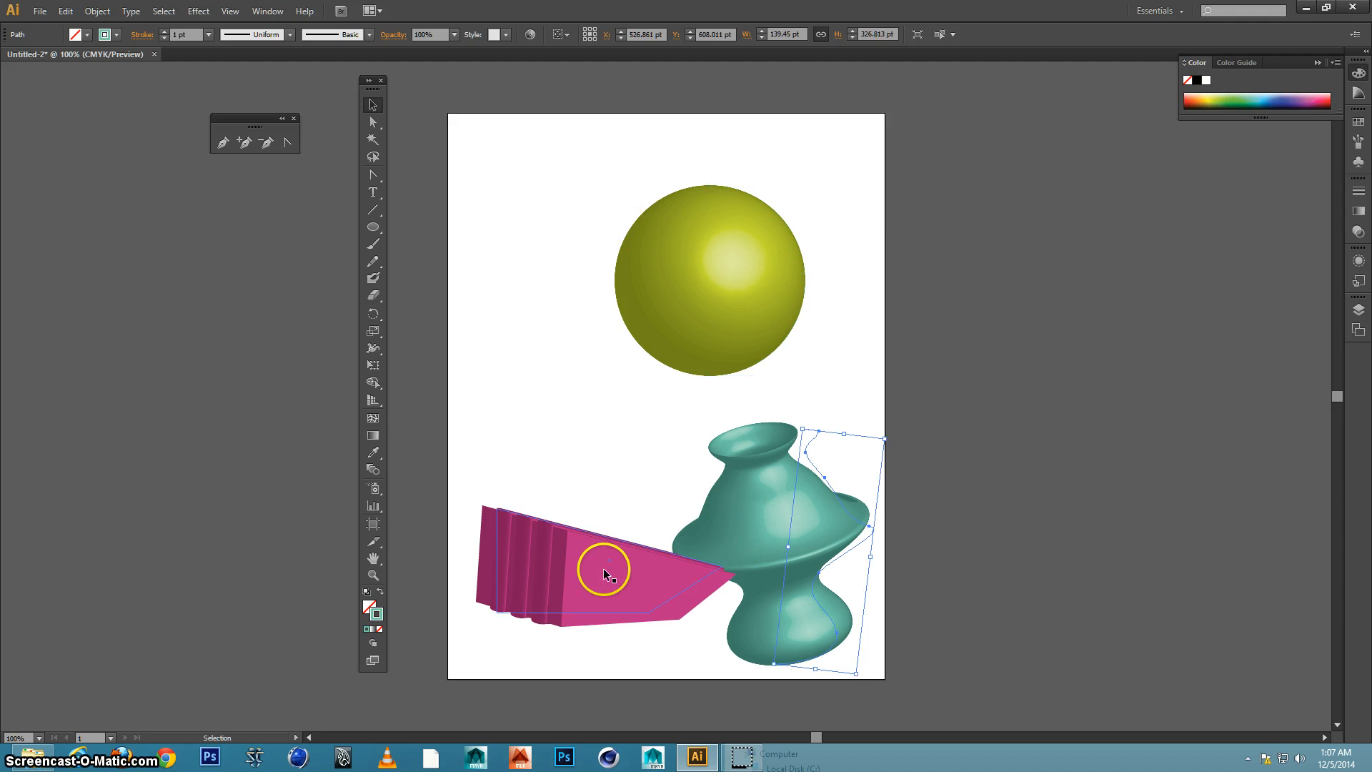
click(664, 283)
click(766, 527)
click(585, 577)
click(740, 281)
click(741, 274)
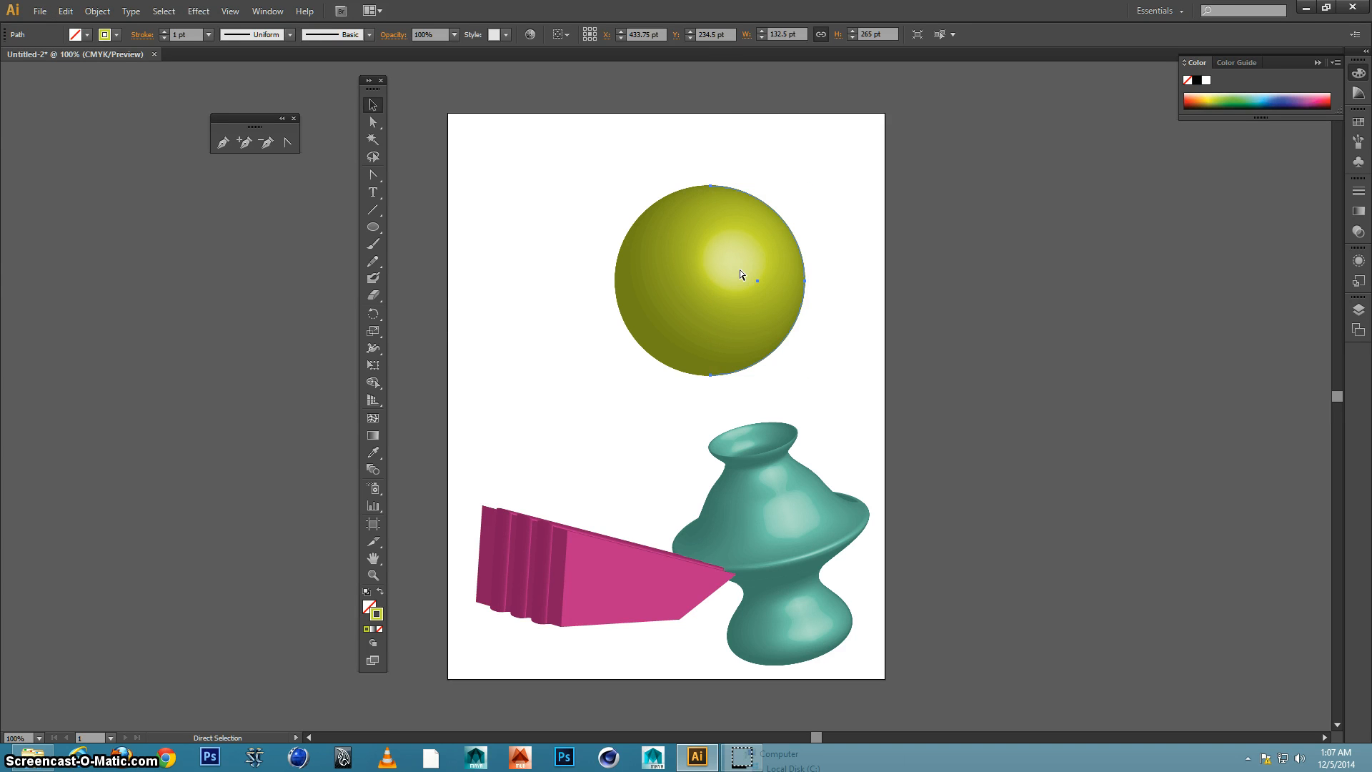
Duplicate the sphere twice and spread the three spheres across the upper half of the artboard, two of them overlapping near the top edge
click(738, 266)
drag(708, 274, 817, 210)
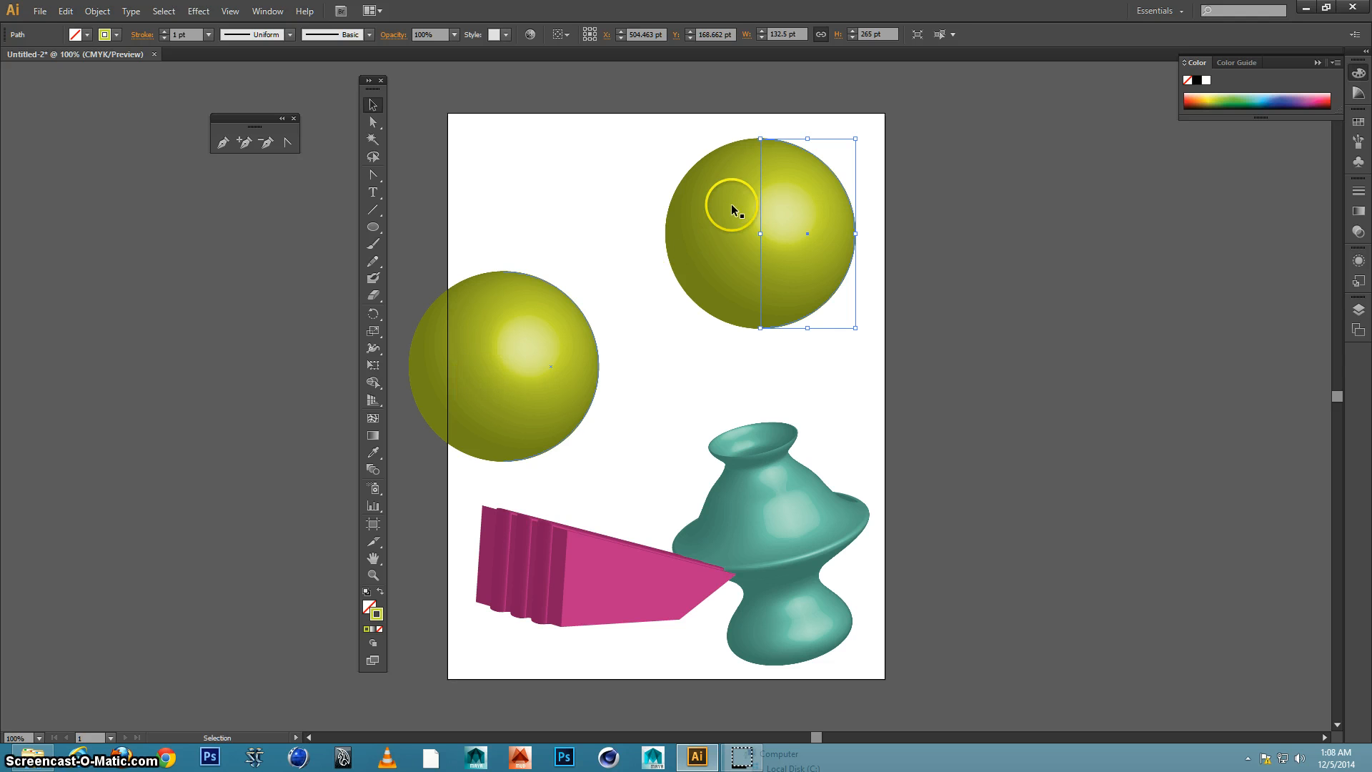
drag(811, 217, 694, 183)
drag(810, 227, 542, 160)
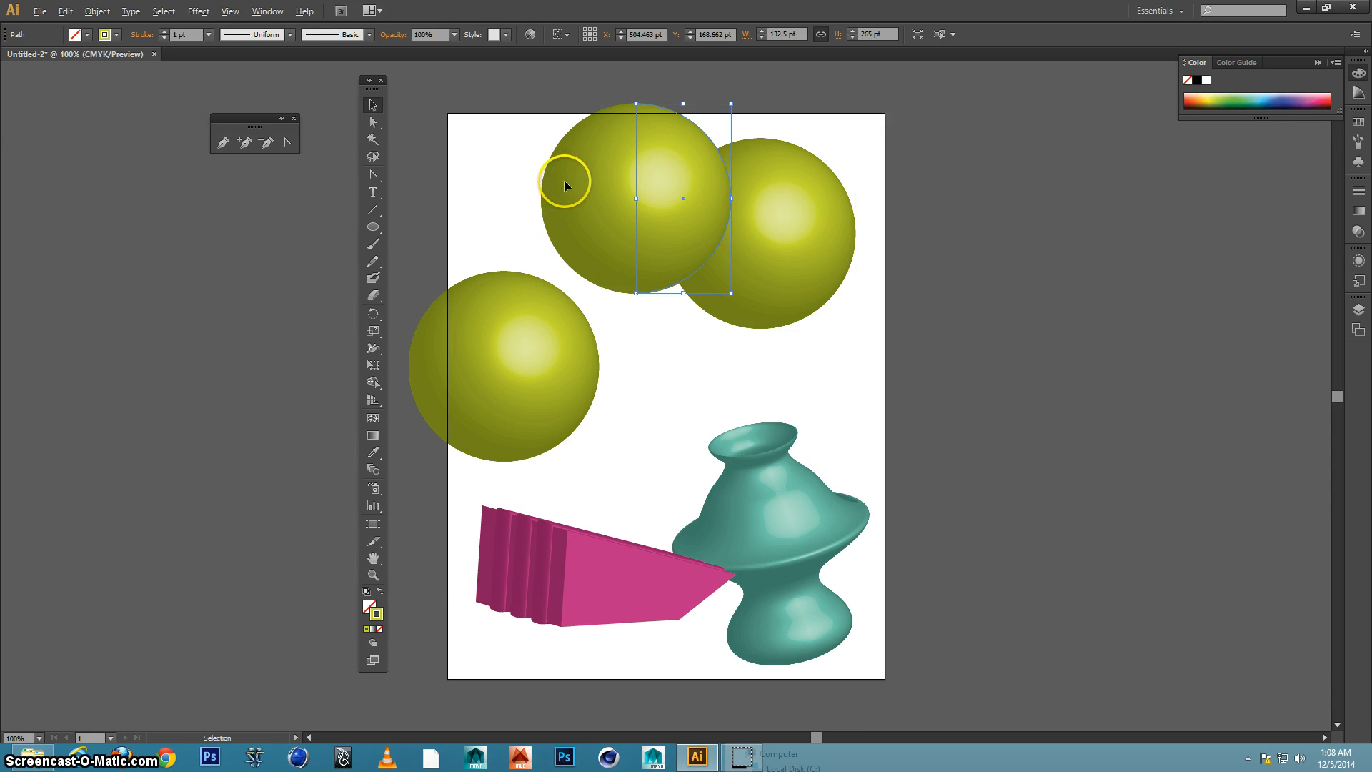
Copy the vase to about X 658 pt, Y 288 pt, and the pink shape to about X 306 pt, Y 263 pt and X 537 pt, Y 428 pt
click(792, 494)
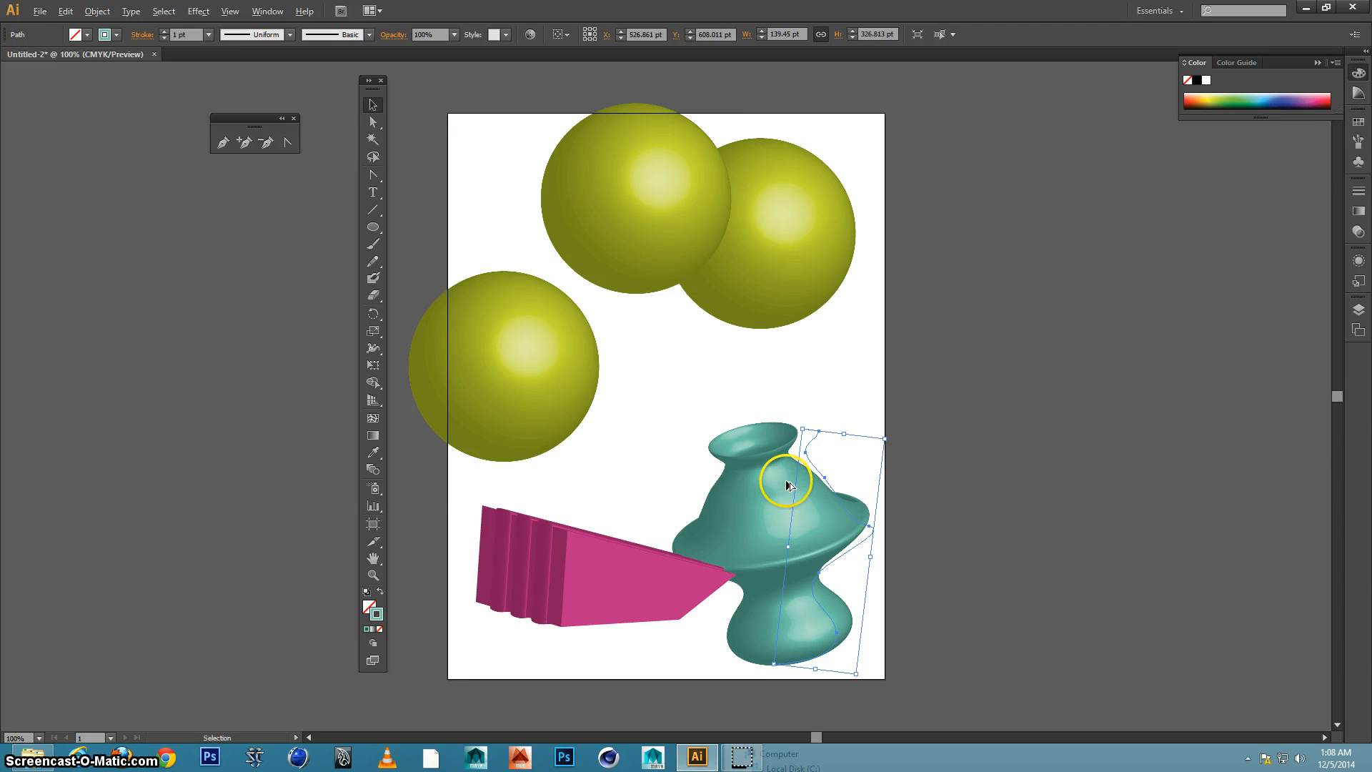
drag(813, 438, 879, 250)
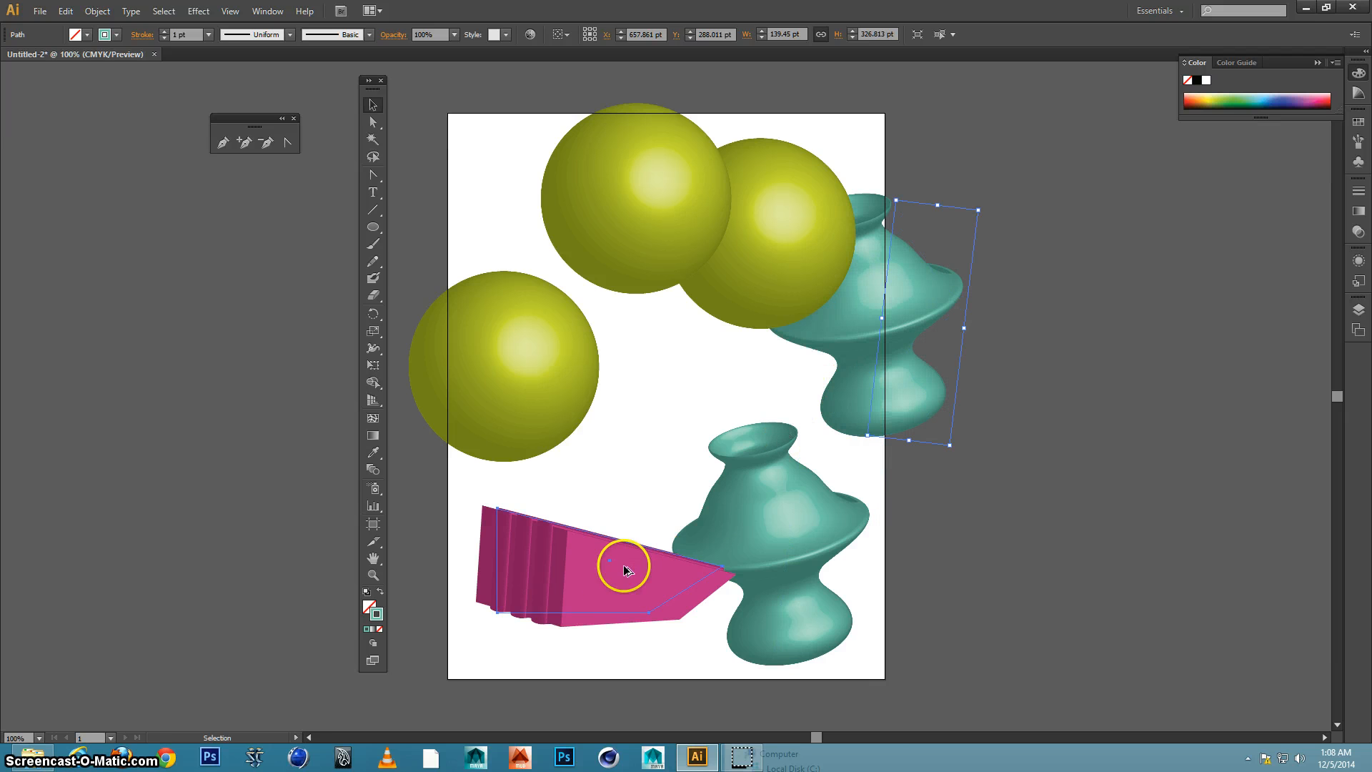
drag(615, 564, 668, 325)
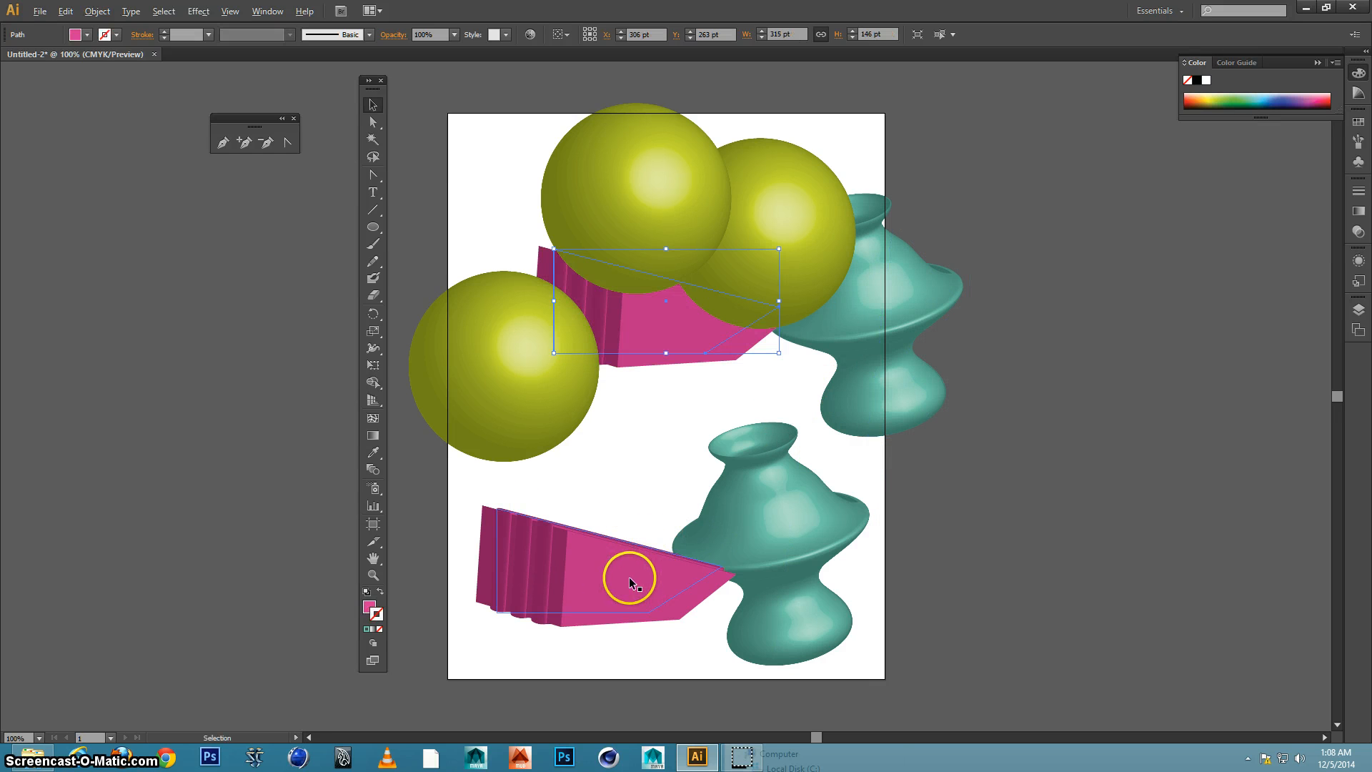
drag(630, 570, 853, 425)
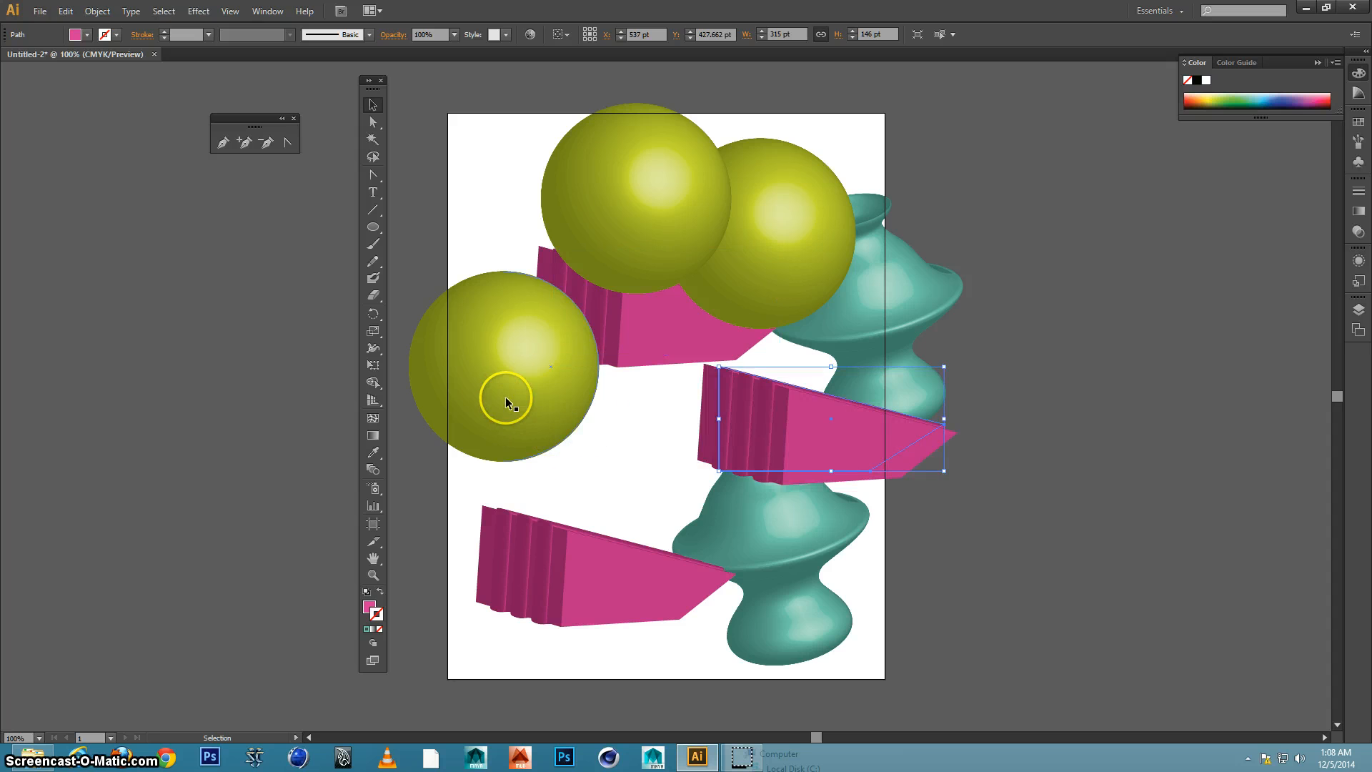
Copy a sphere in front of the original vase, and the pink shape to about X 306 pt, Y 475 pt and the artboard's lower-left corner
drag(551, 446, 693, 613)
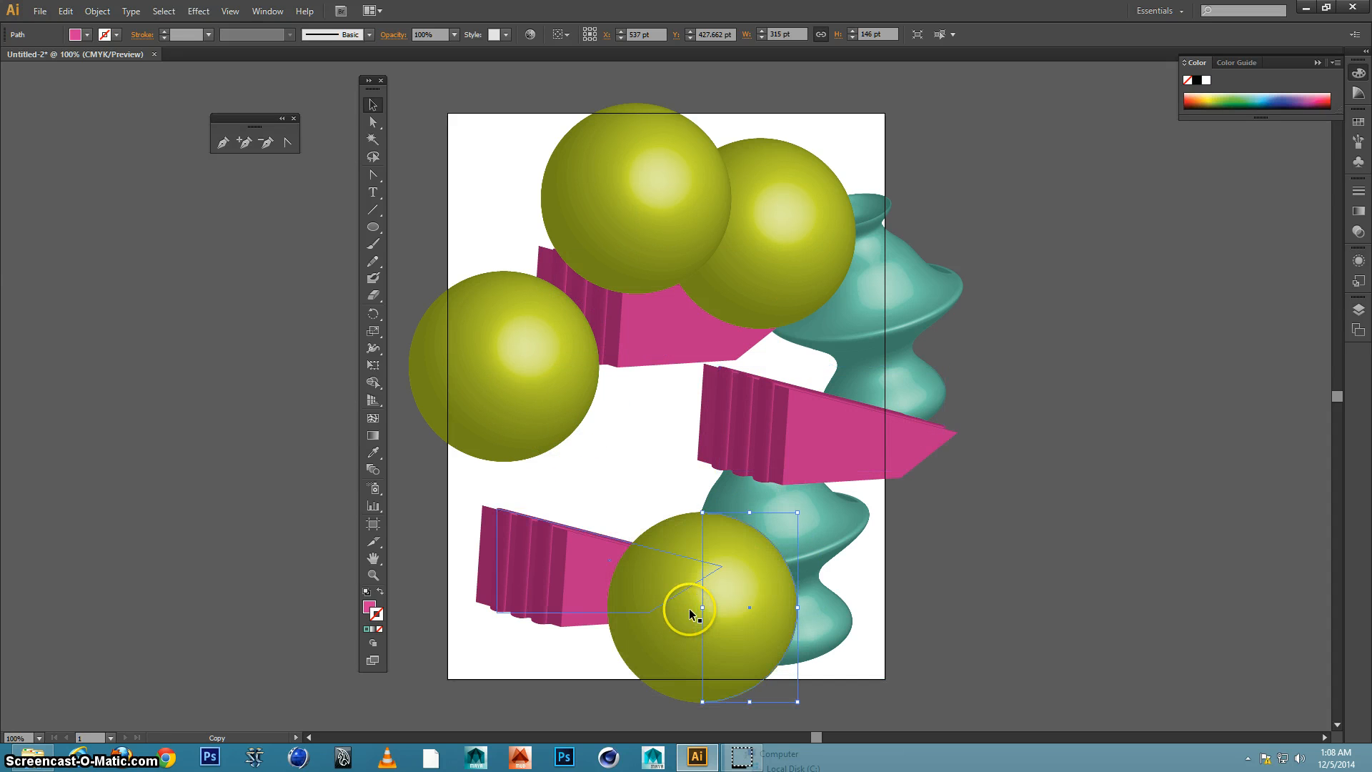
drag(555, 564, 581, 490)
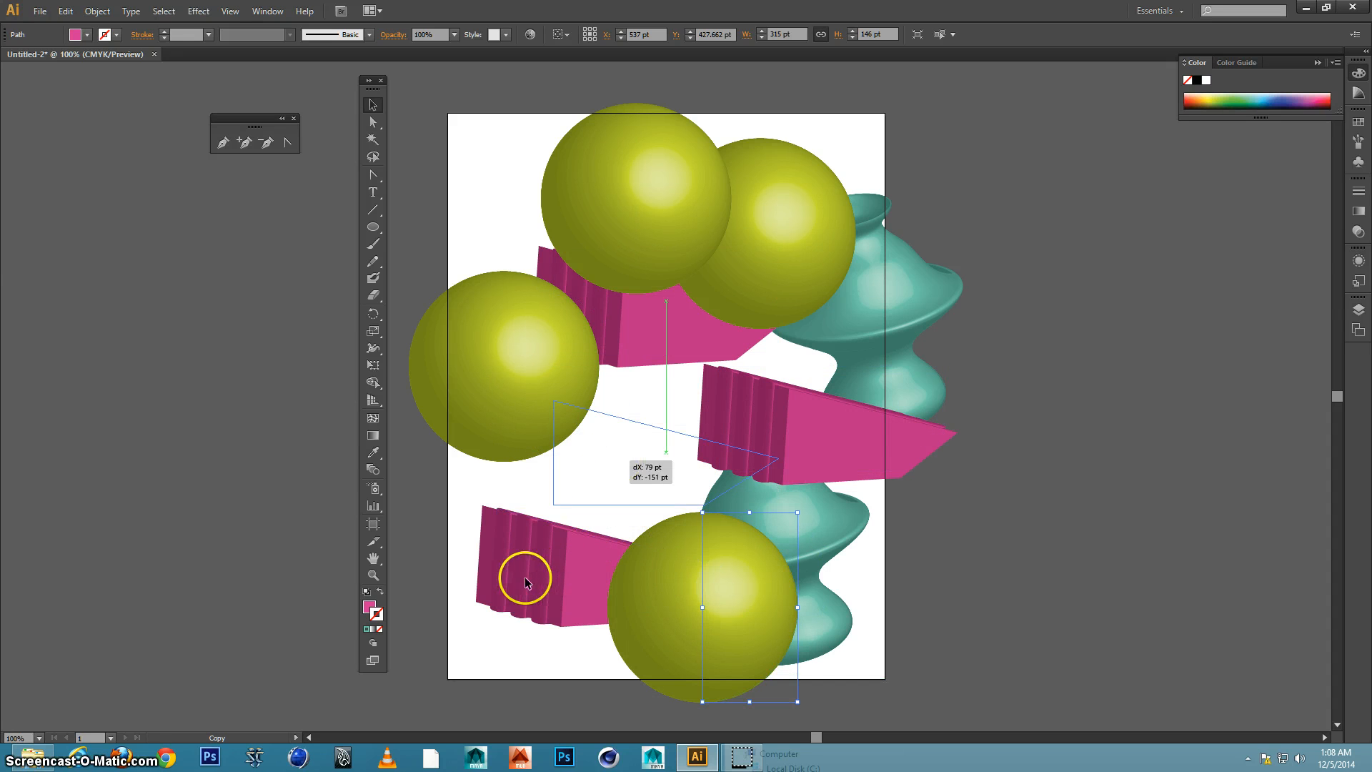
drag(518, 604, 479, 693)
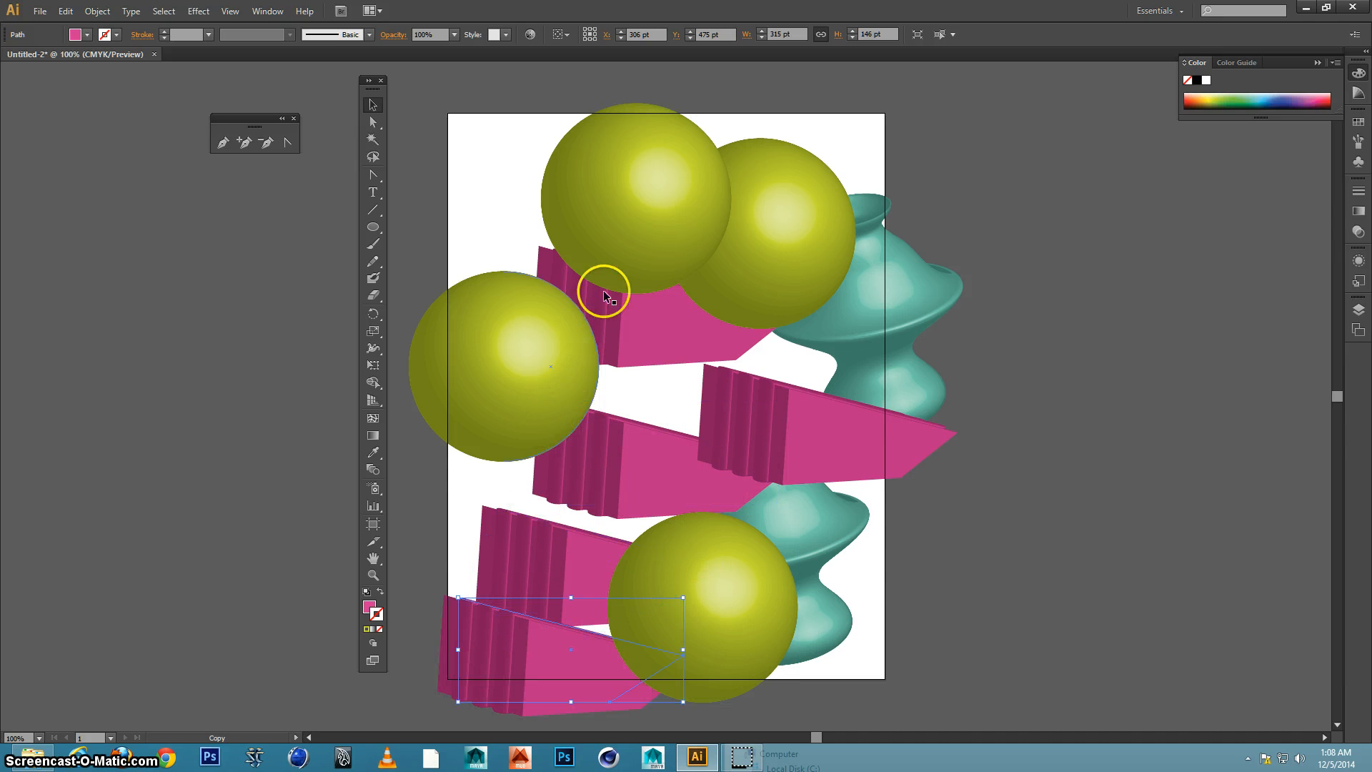
Move the duplicated vase to the artboard's upper-left corner, and copy a sphere to the right edge and vases to the upper-right and lower-right corners
drag(919, 312, 549, 332)
drag(503, 383, 855, 350)
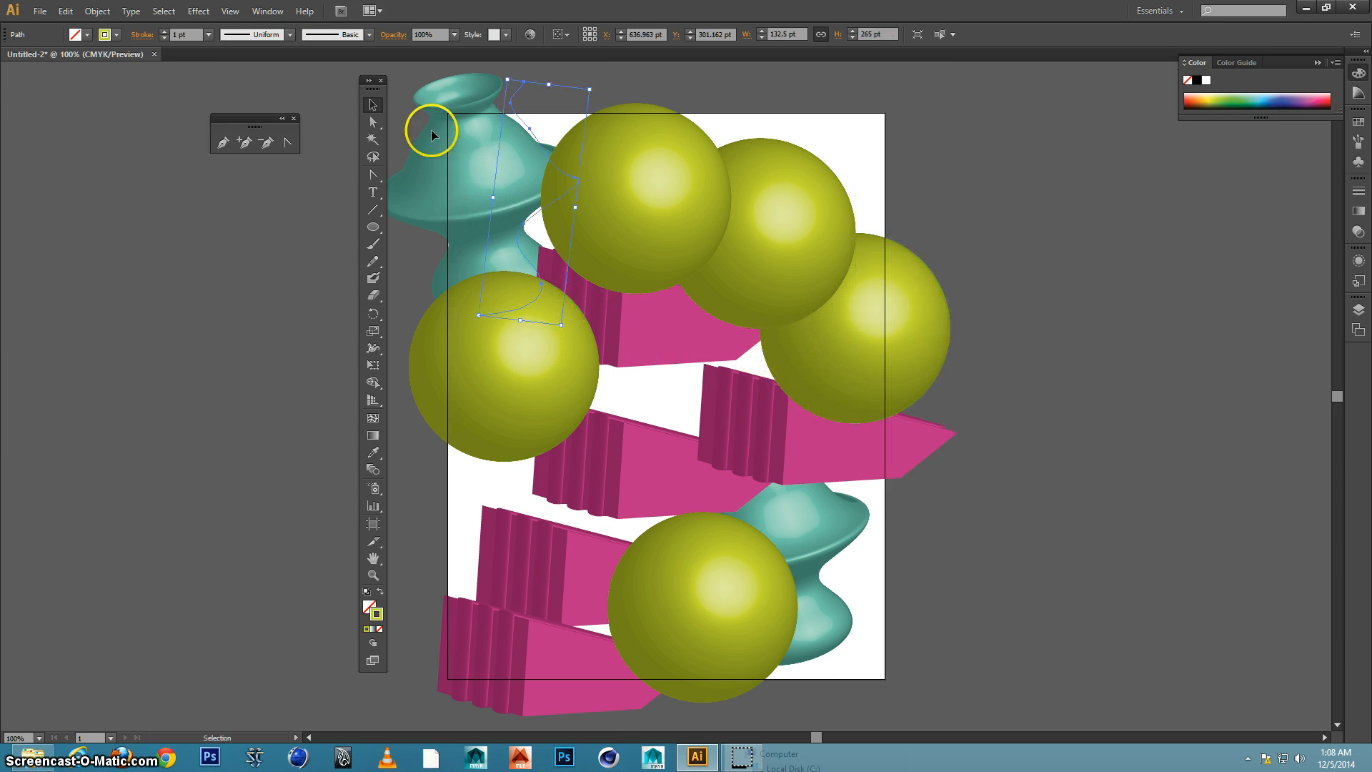
drag(511, 108, 850, 133)
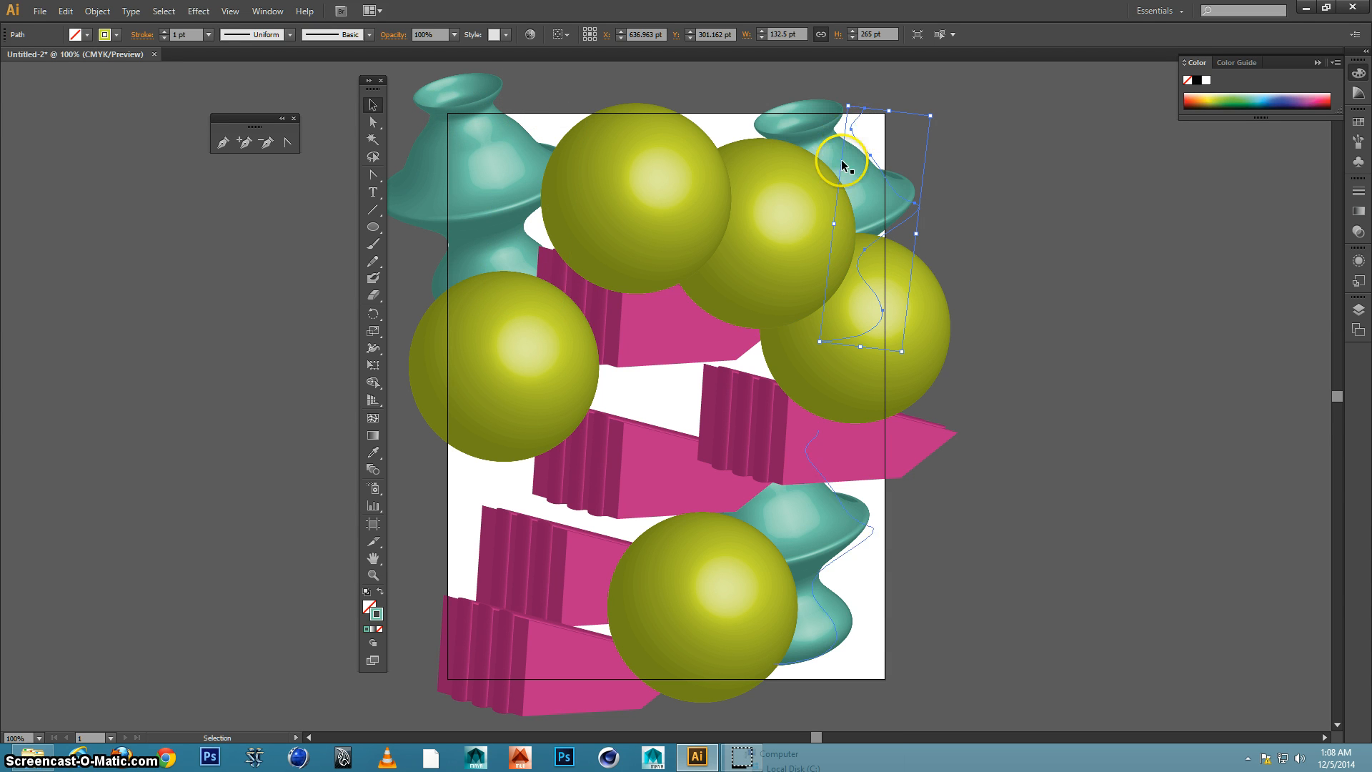
drag(810, 539, 866, 608)
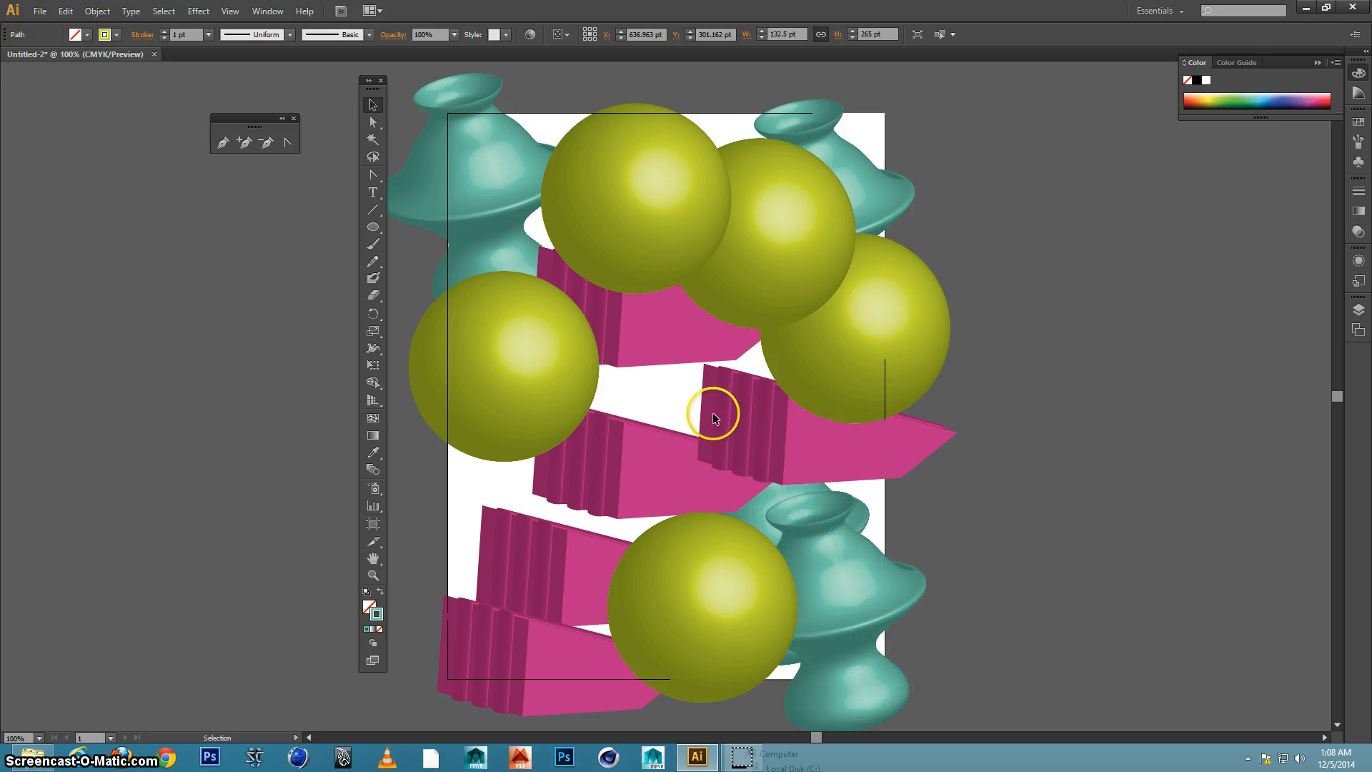
Copy spheres to the middle and lower left of the artboard, and a vase behind the spheres at about X 504 pt, Y 377 pt
drag(512, 354, 644, 398)
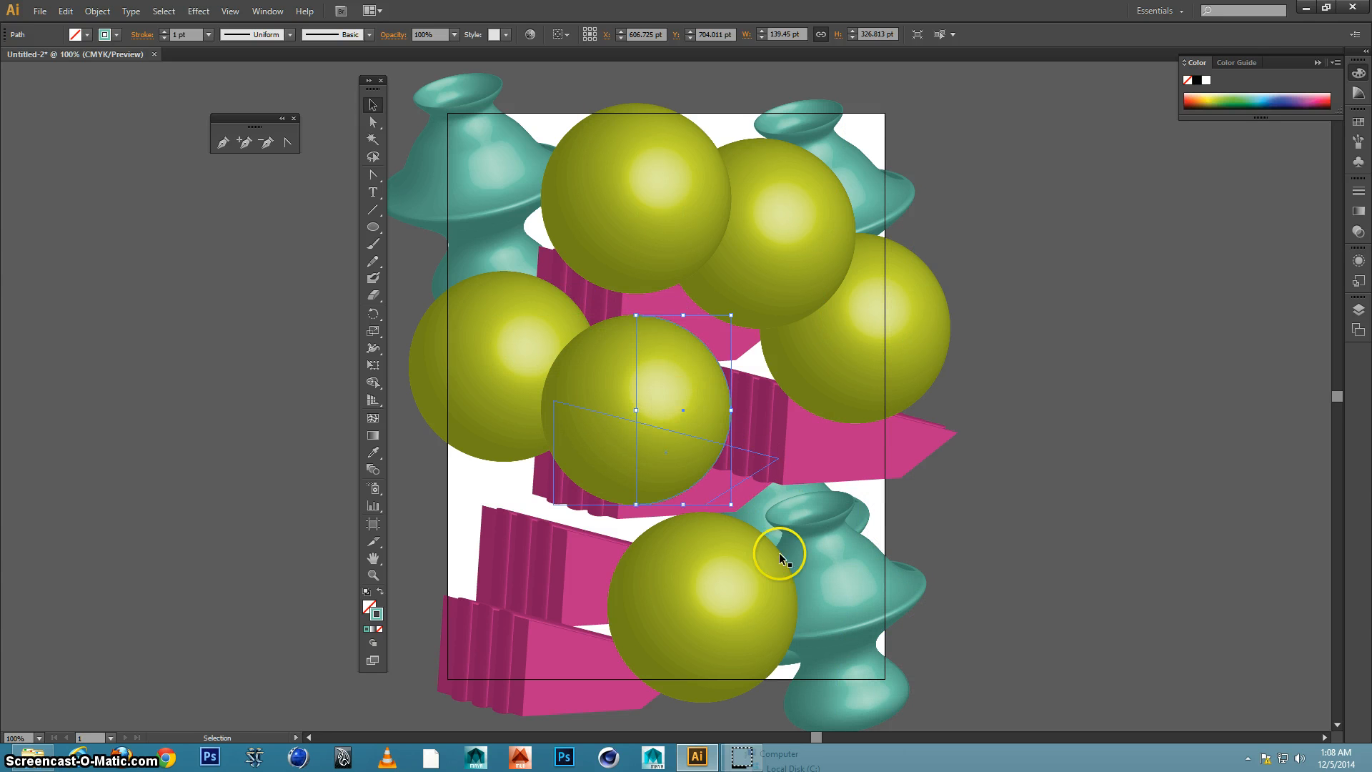
drag(620, 570, 463, 548)
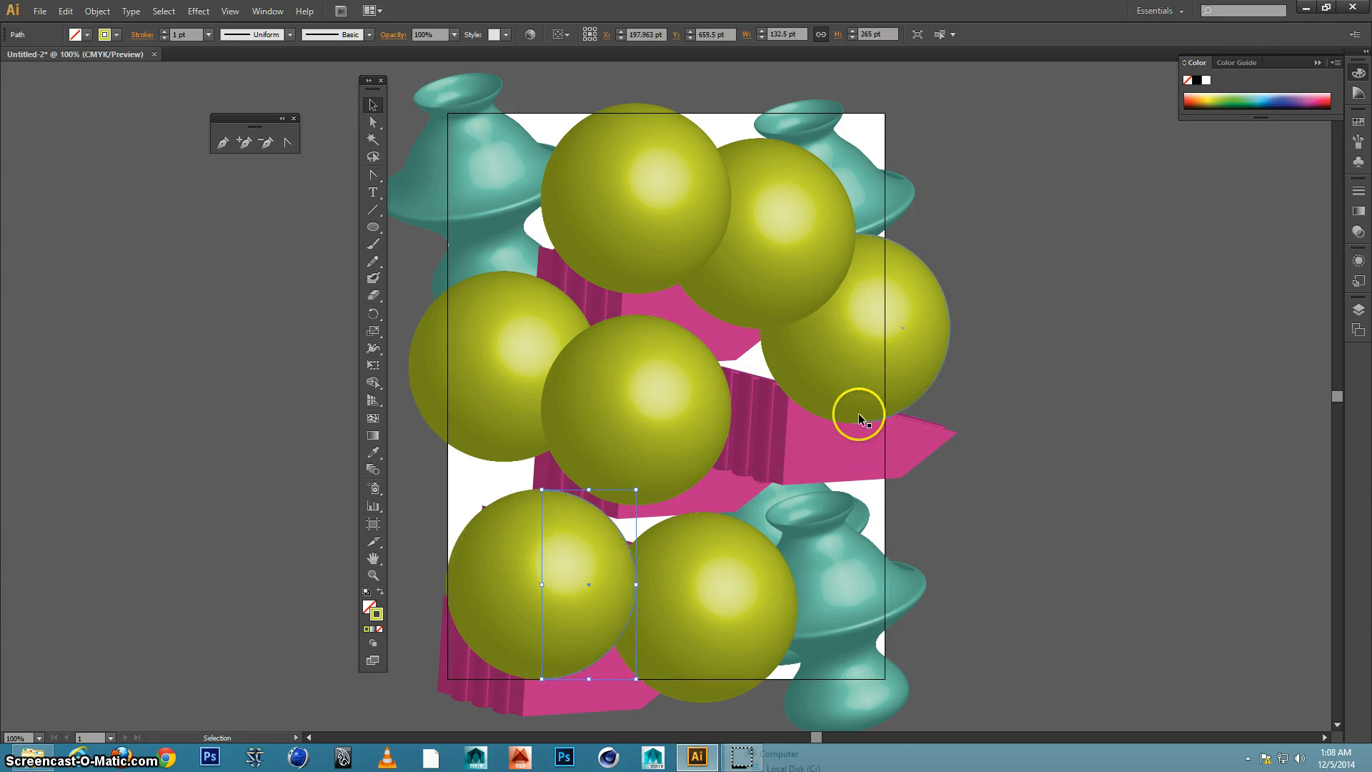
mouse_move(853, 587)
mouse_down()
mouse_move(867, 352)
mouse_move(744, 336)
mouse_move(1047, 305)
mouse_up()
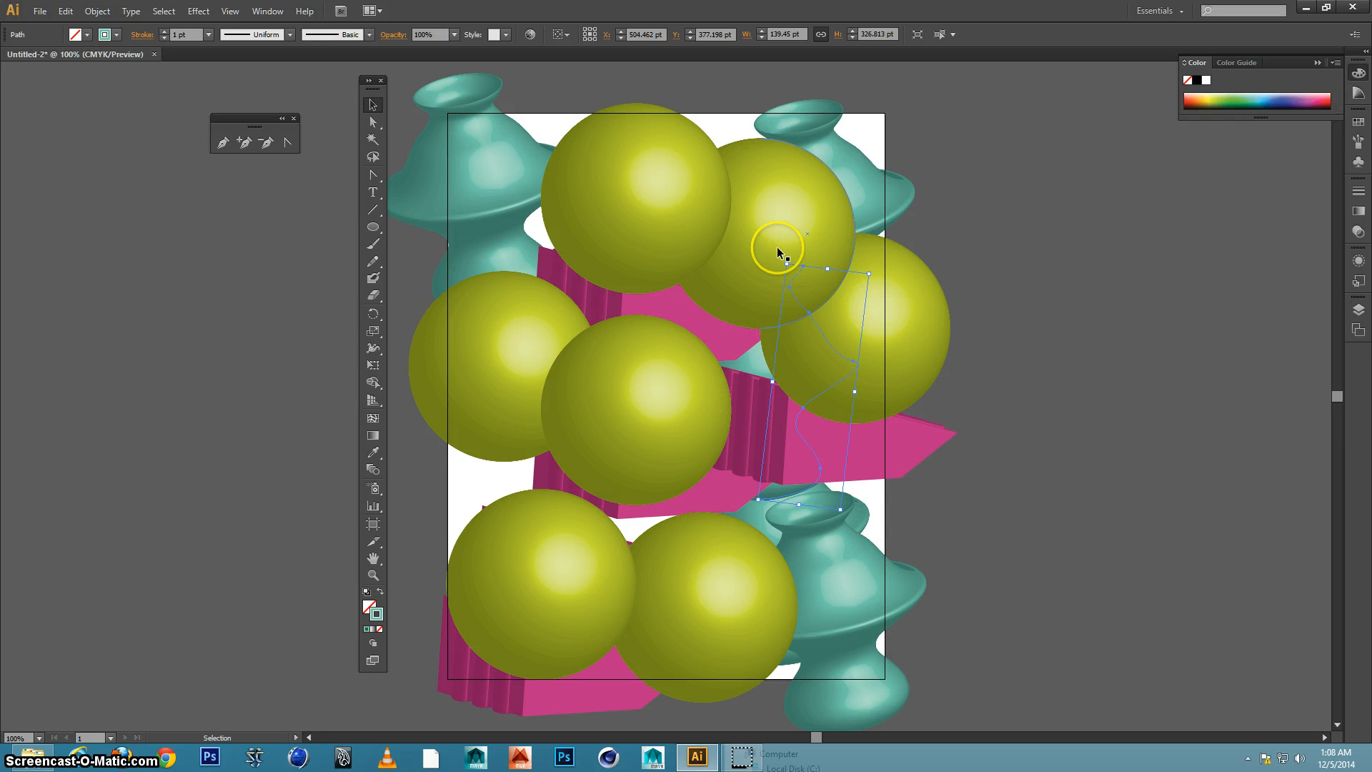
Send the sphere at the artboard's top edge to the back of the stacking order
click(679, 230)
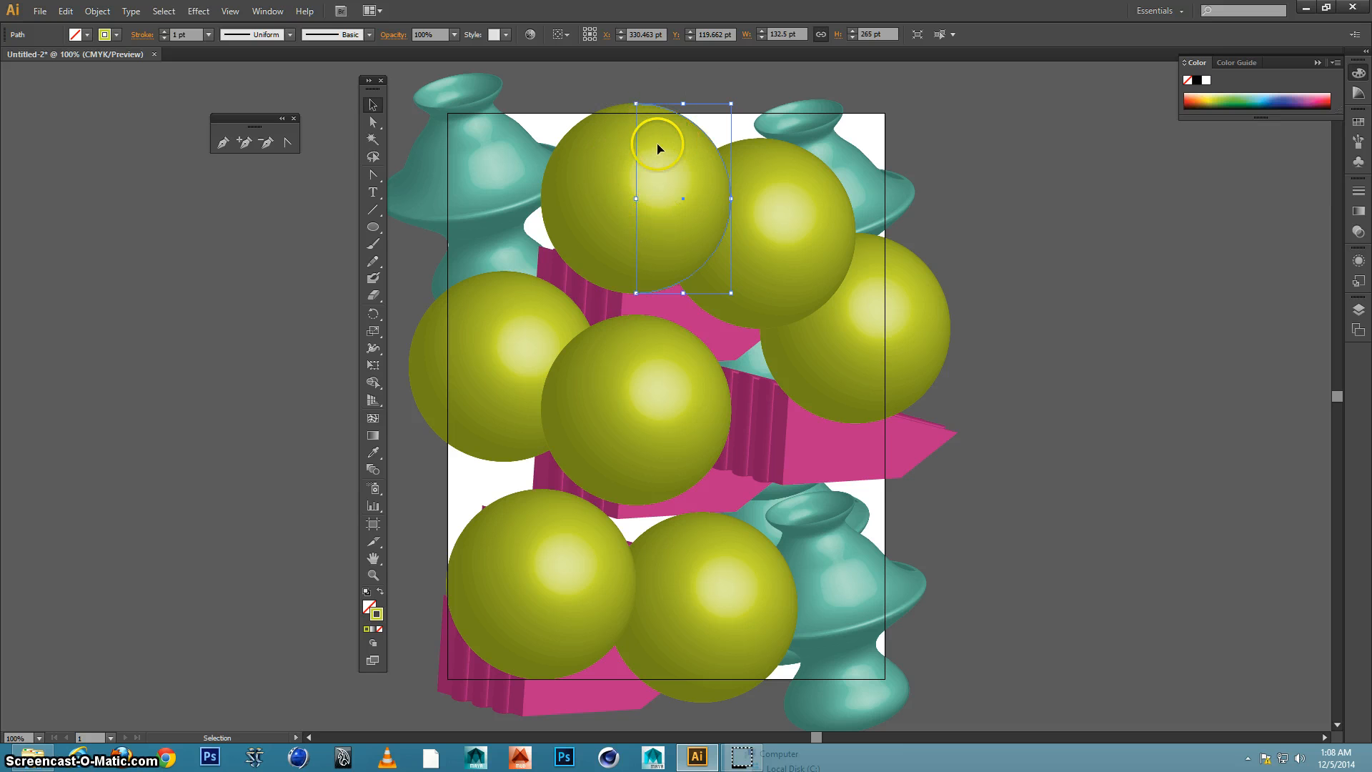
click(100, 15)
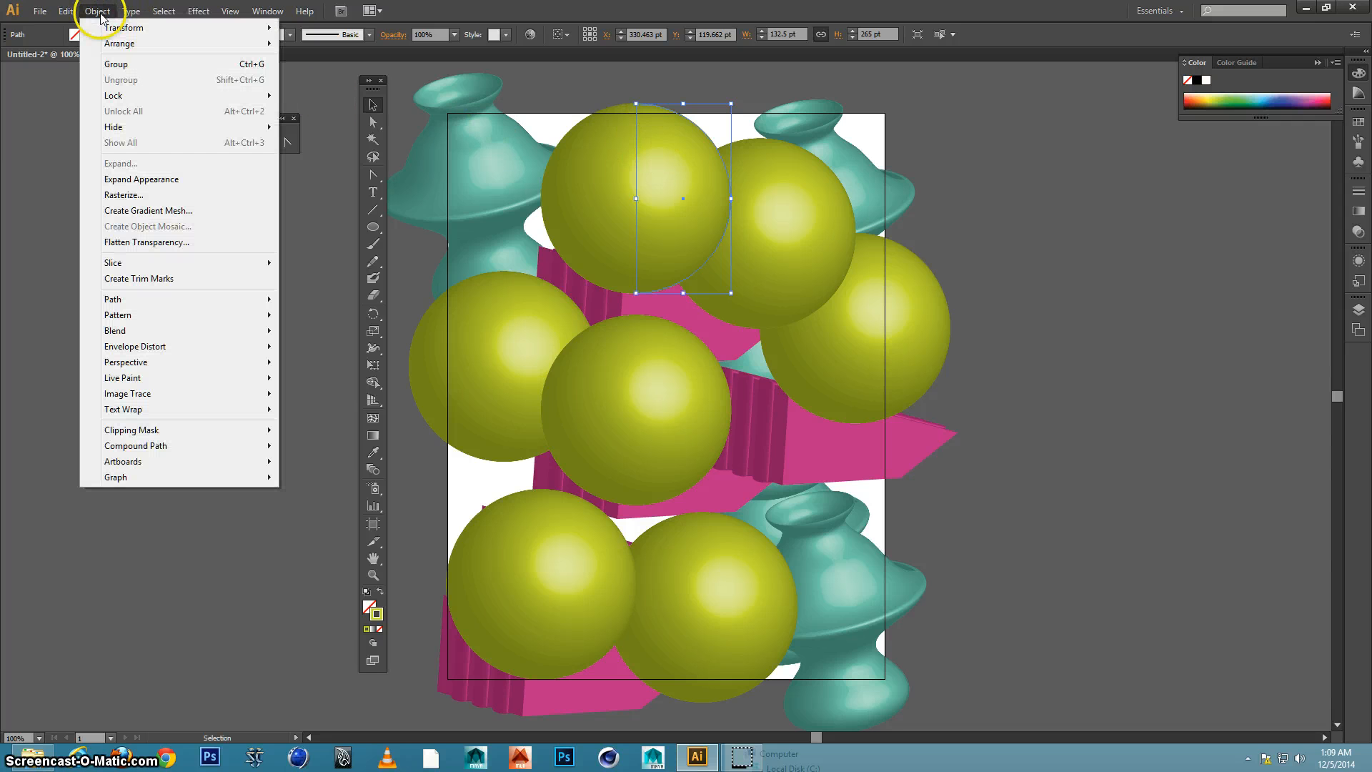
mouse_move(196, 42)
click(341, 92)
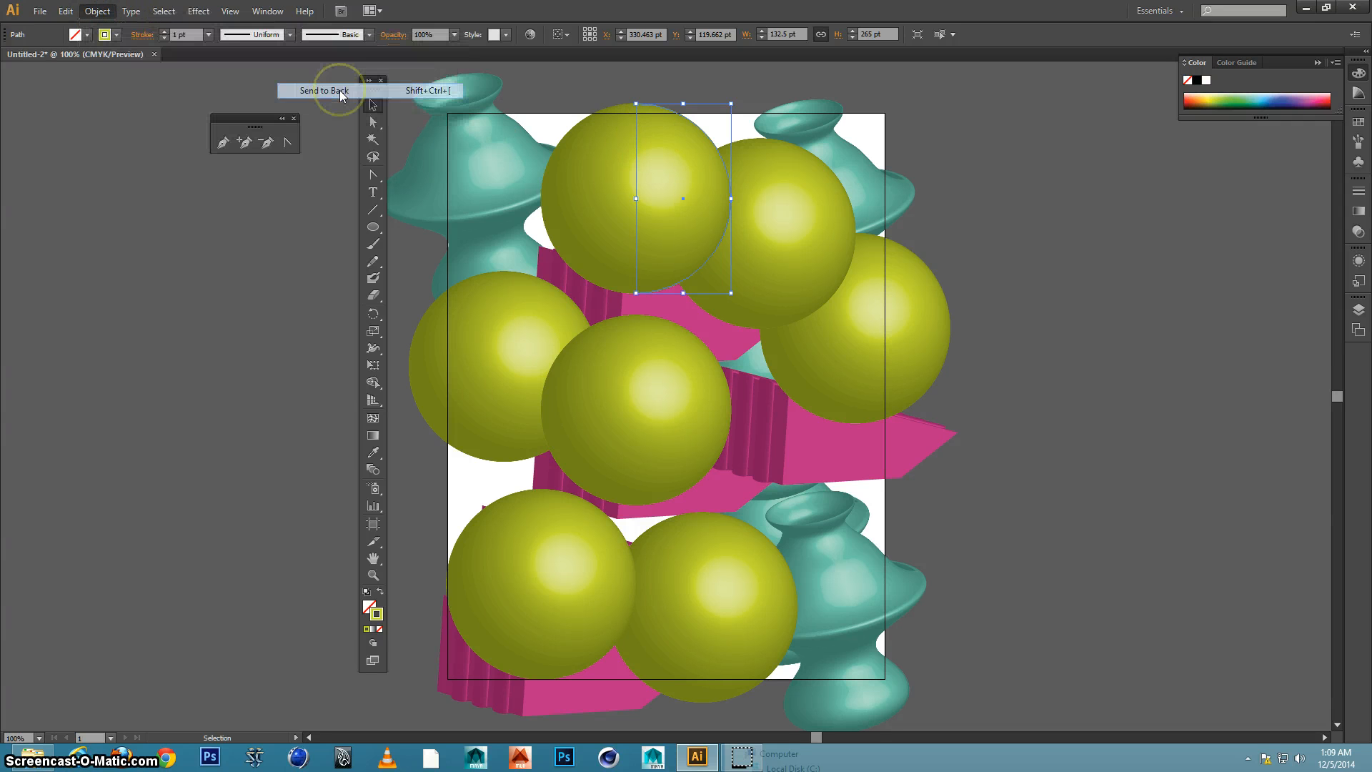
Bring the pink shape crossing the artboard's right edge to the front of the stacking order
click(764, 434)
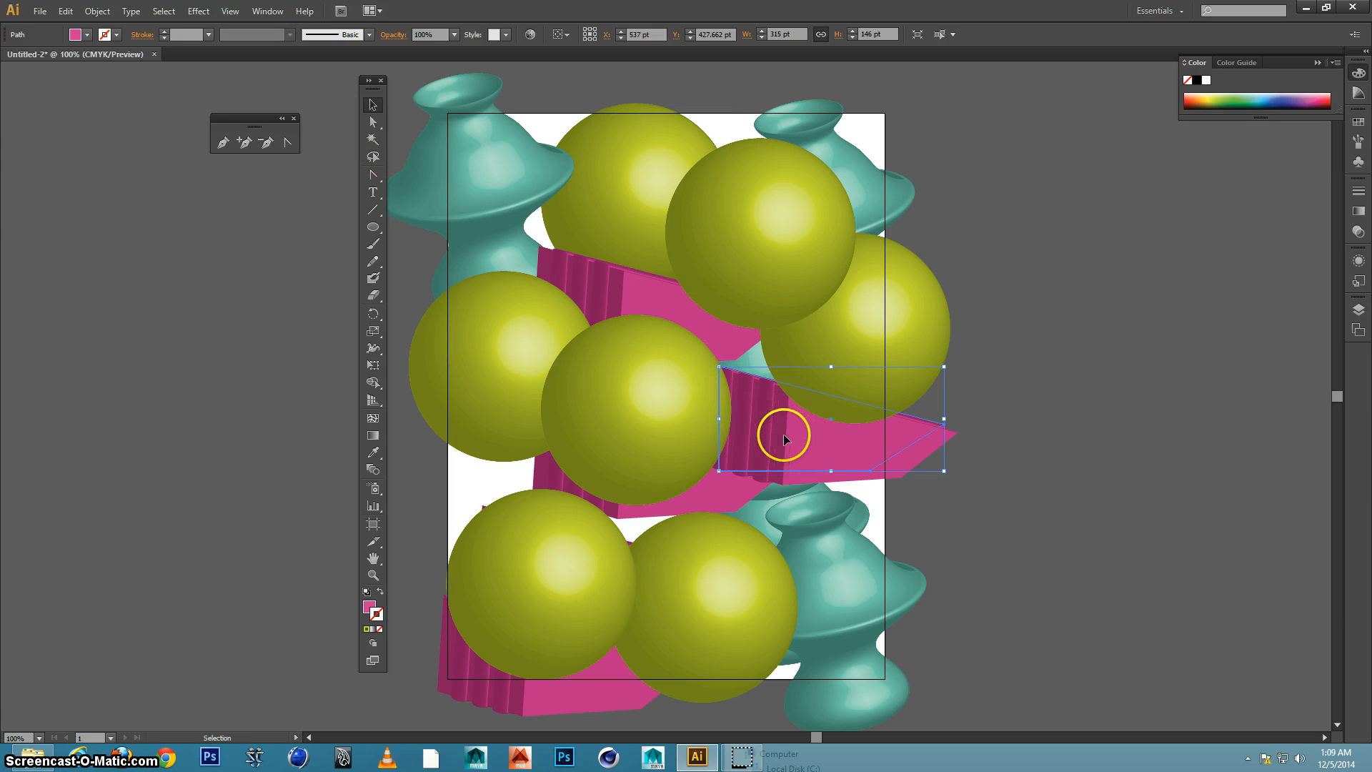
click(97, 11)
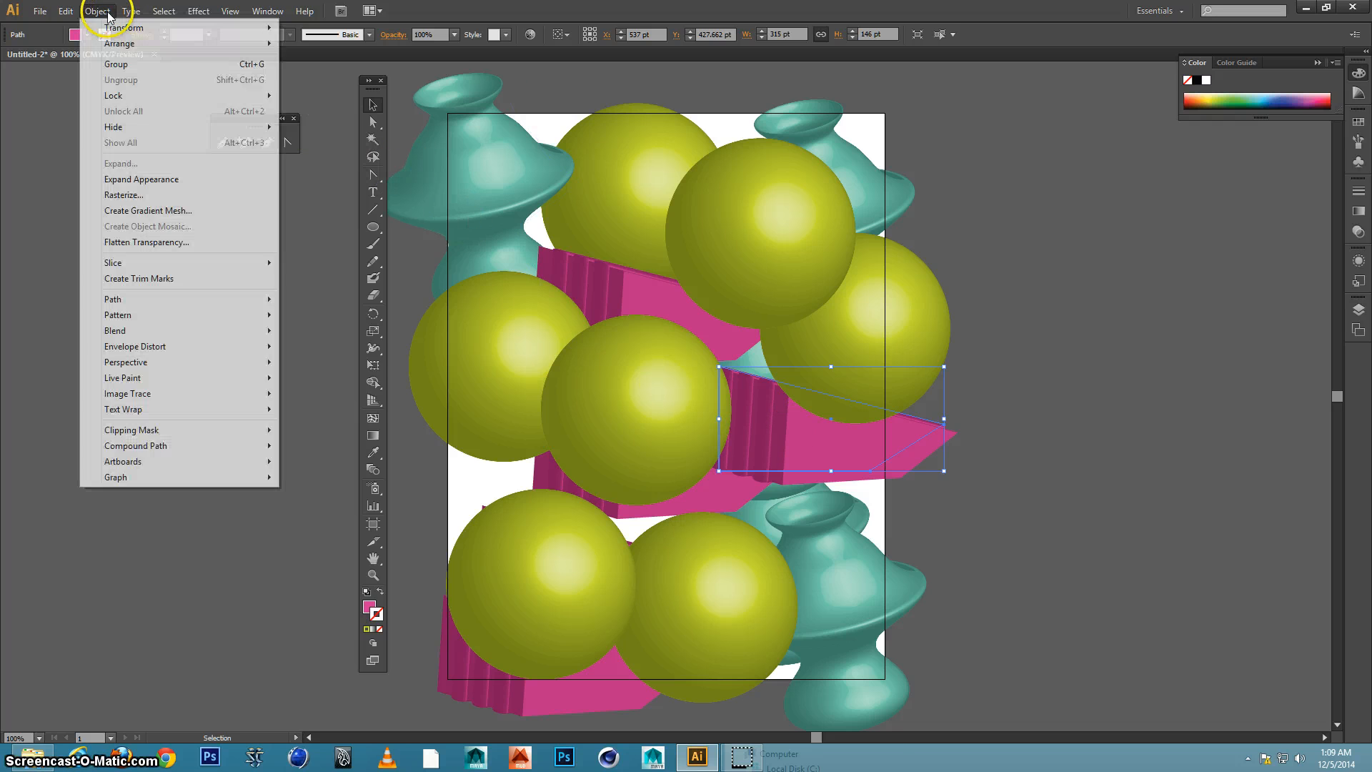
mouse_move(123, 47)
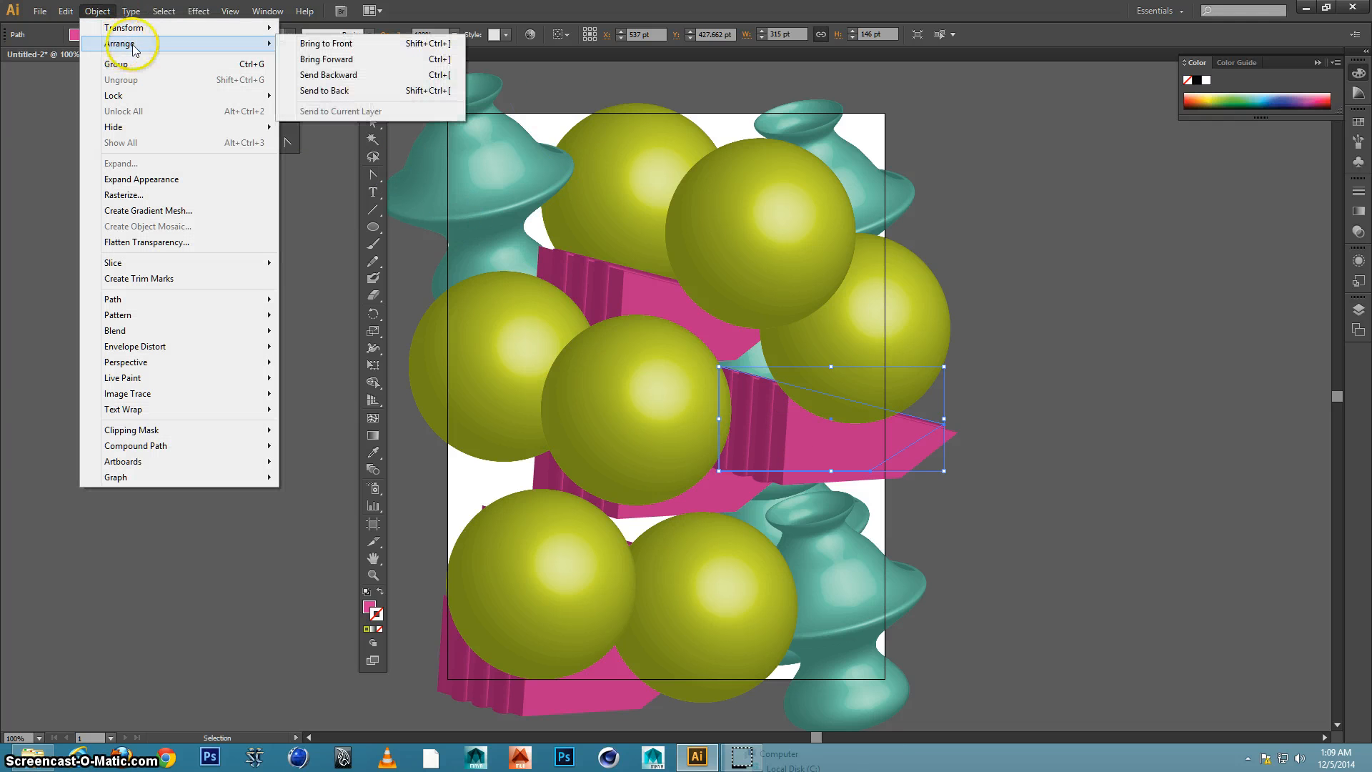
click(341, 62)
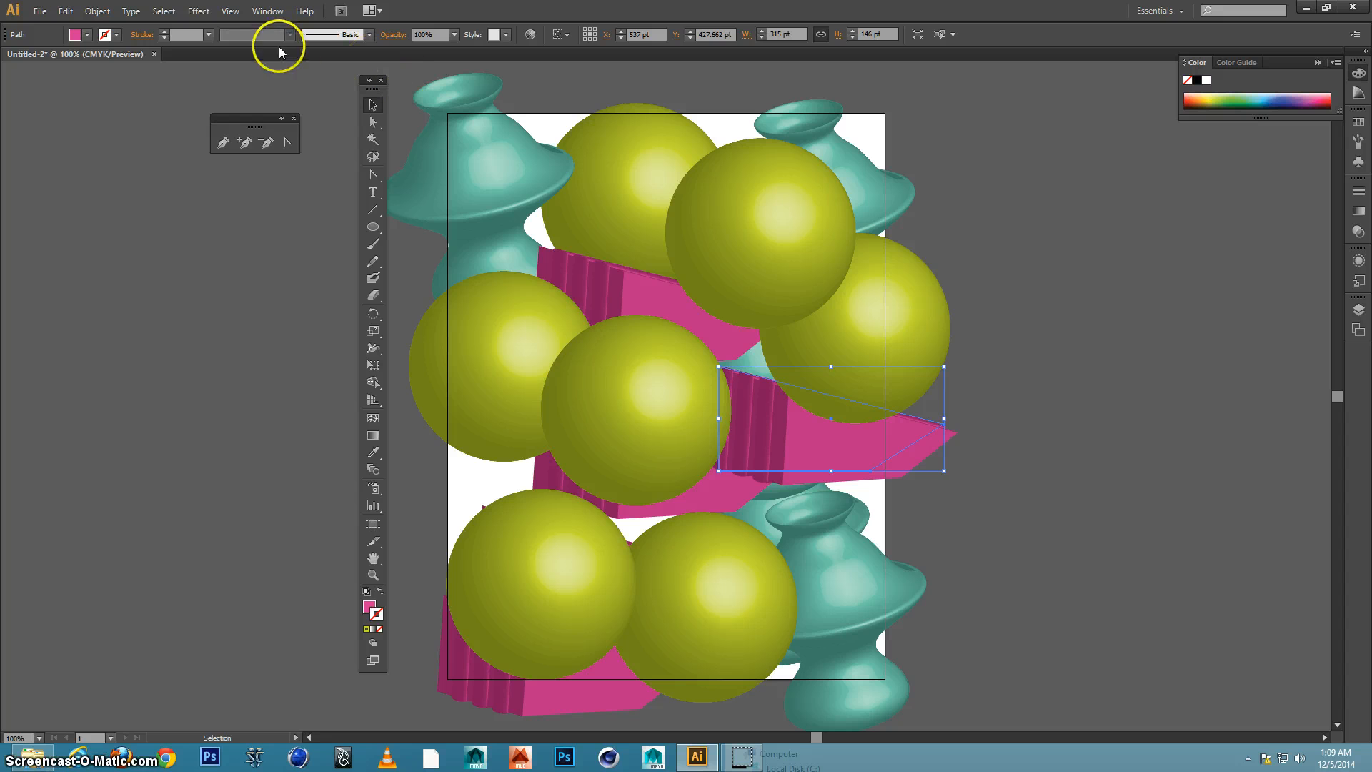
click(98, 12)
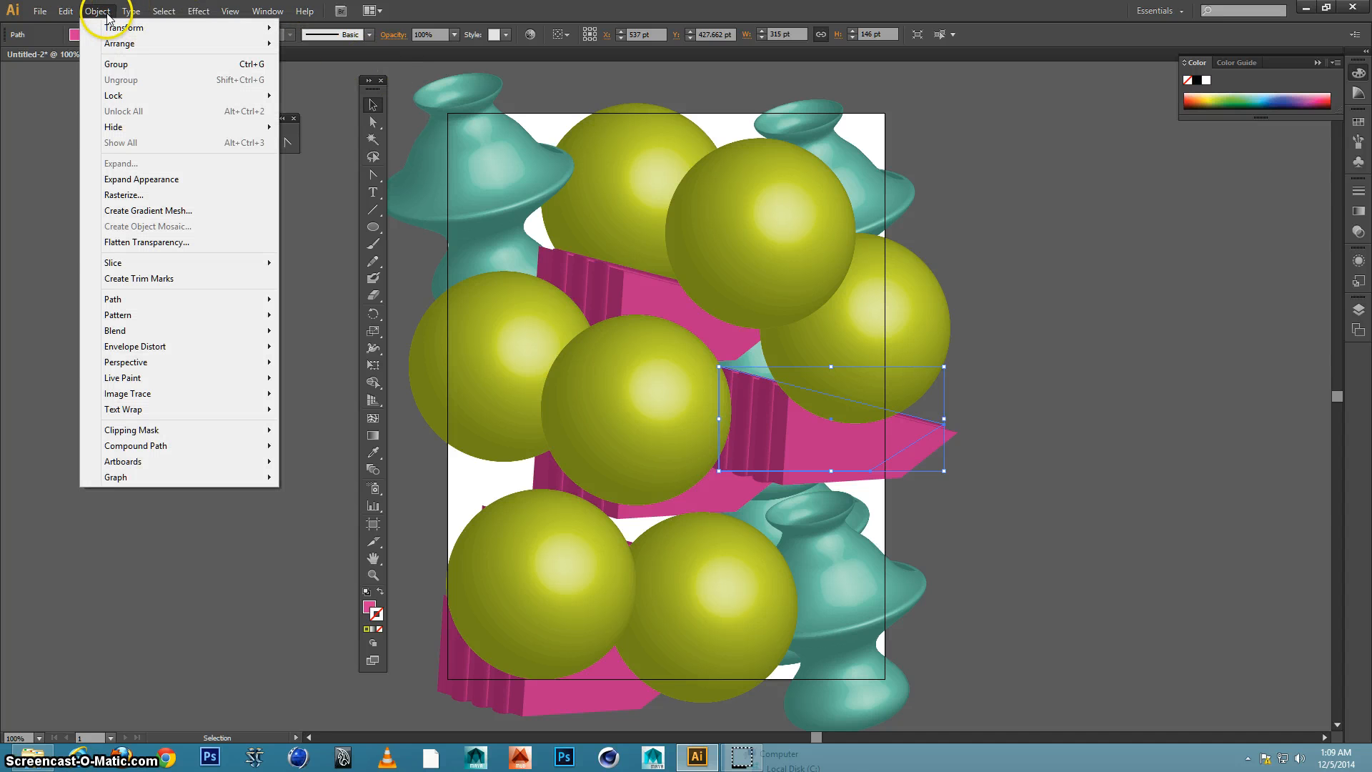
mouse_move(206, 43)
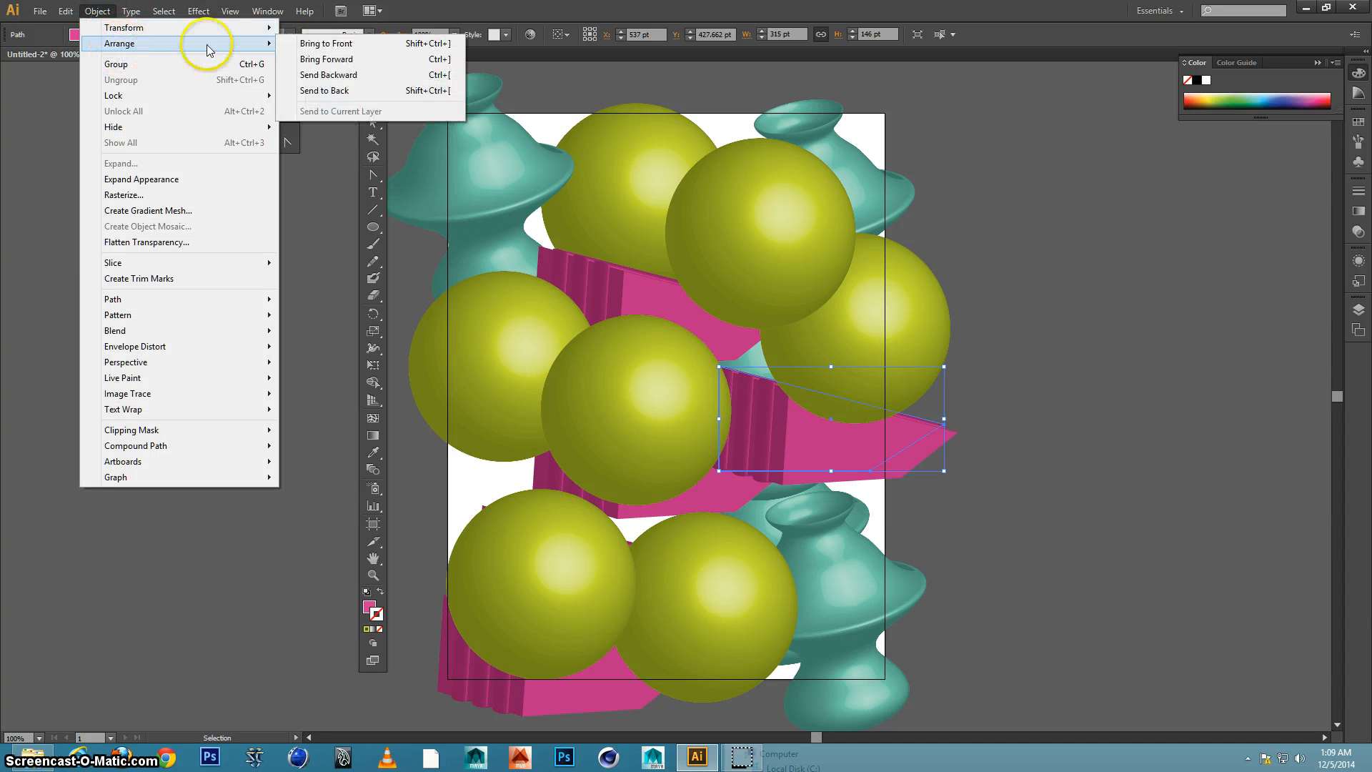
click(325, 44)
click(1040, 230)
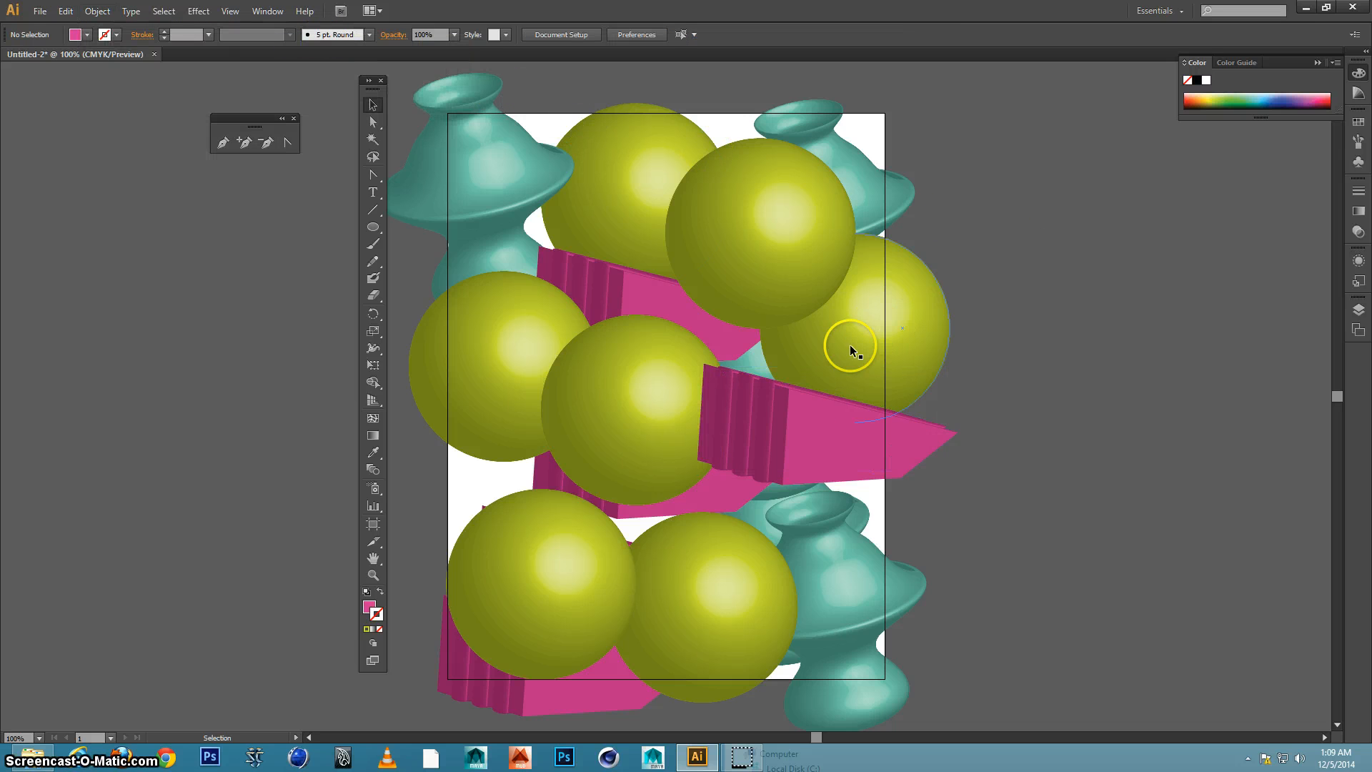
Copy the lower-right vase to the artboard's lower-left edge and bring the copy to the front of the stacking order
click(847, 559)
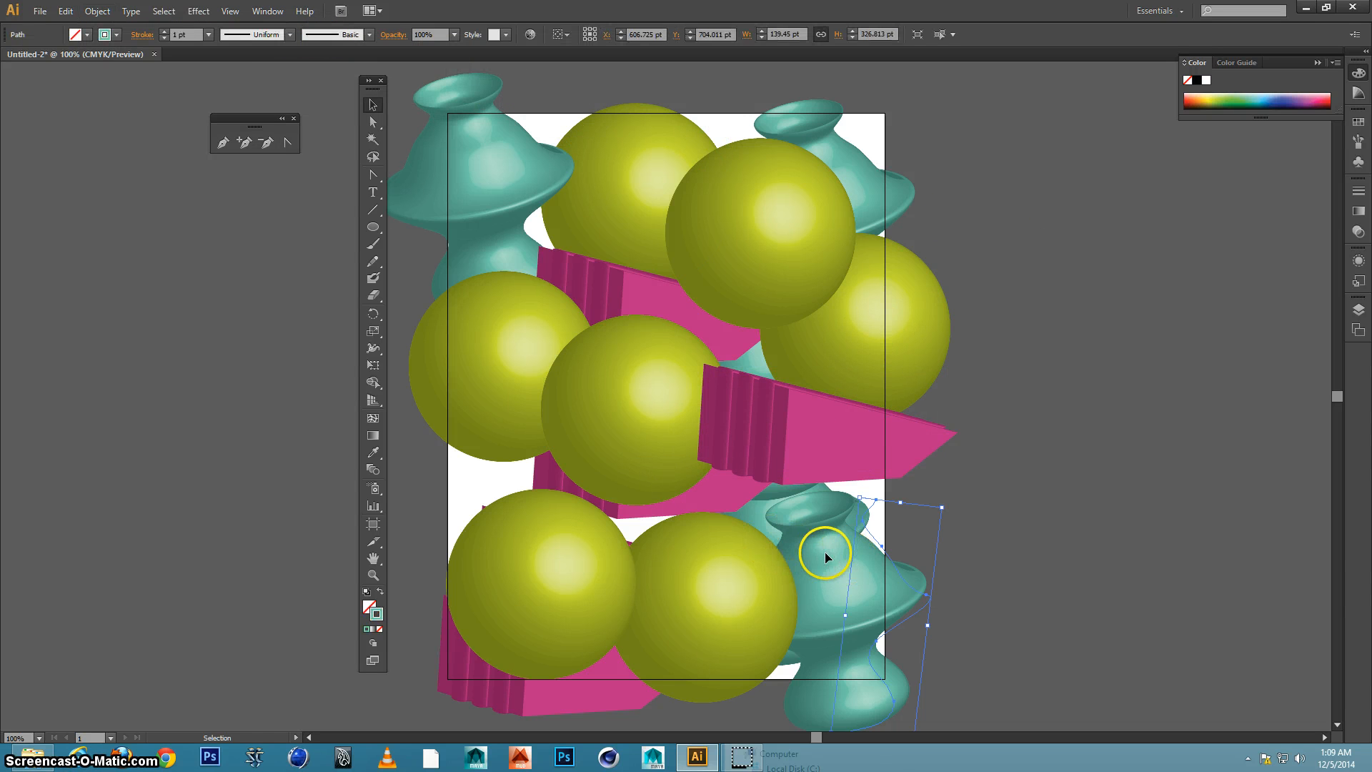
drag(864, 546, 498, 486)
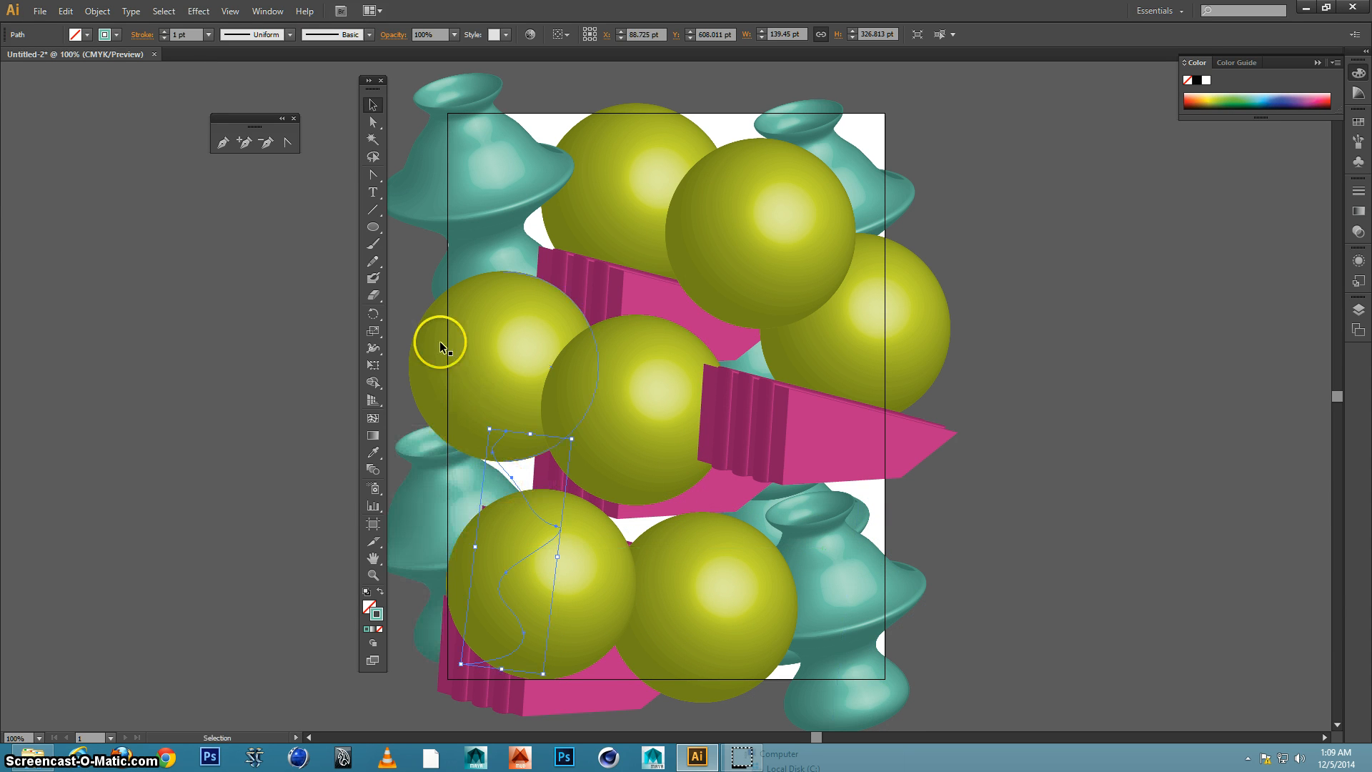
click(98, 11)
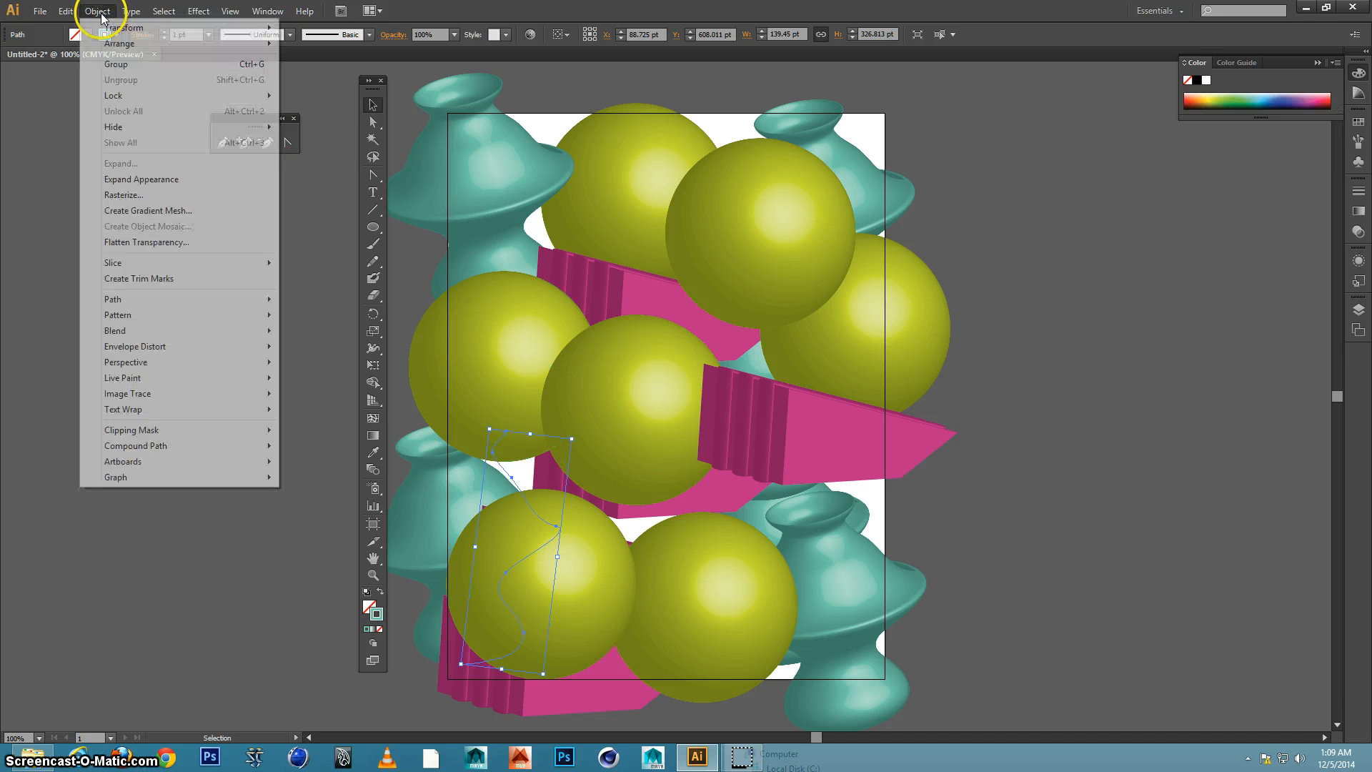
mouse_move(158, 44)
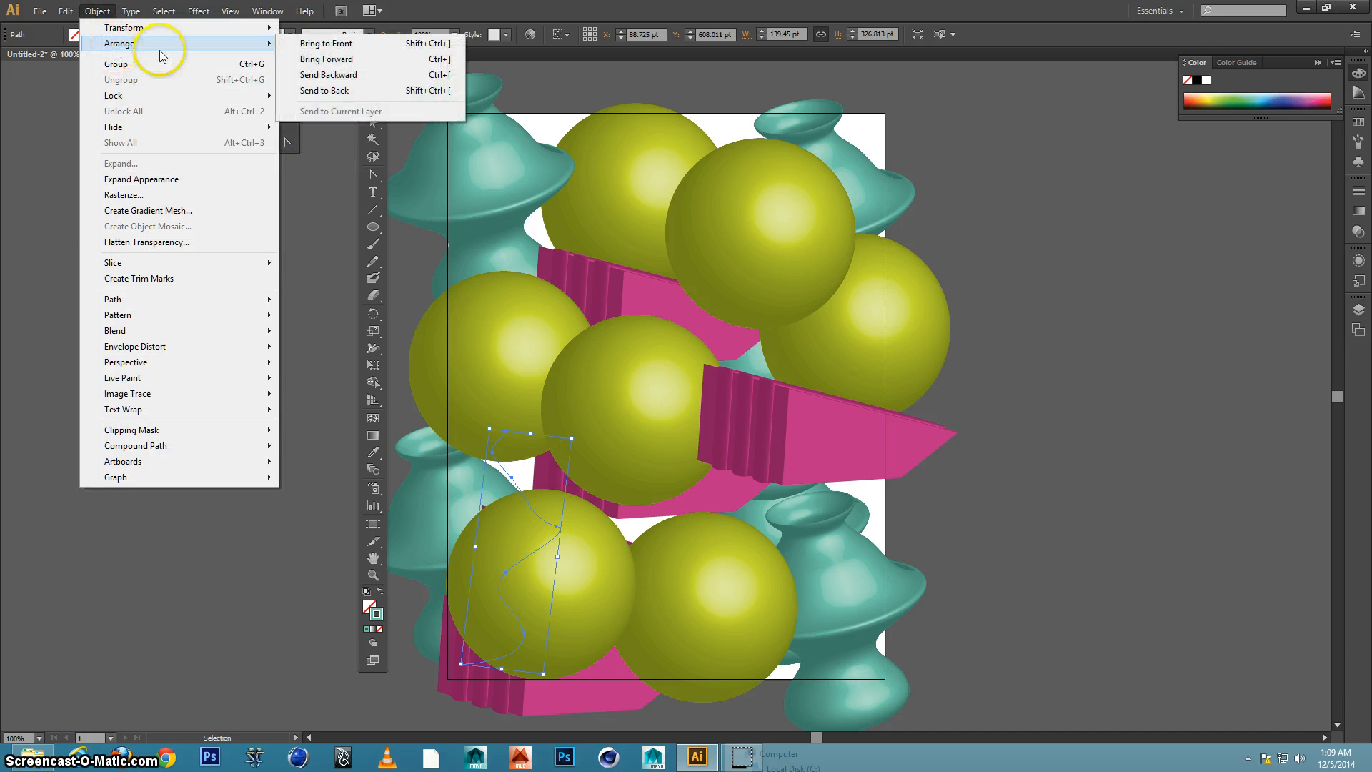
click(331, 42)
click(263, 358)
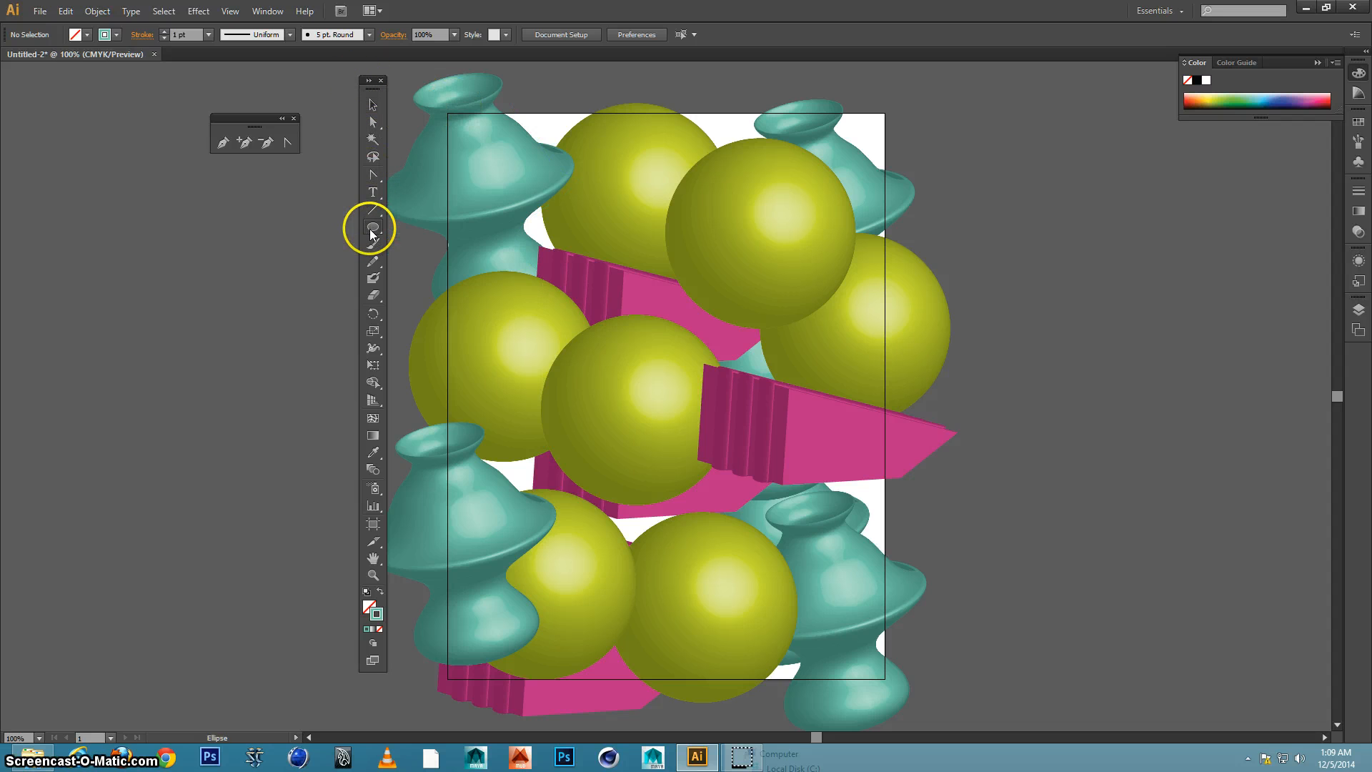
Draw a rectangle about 632 by 809 pt slightly overlapping all artboard edges, with a black fill and no stroke
drag(370, 229, 429, 227)
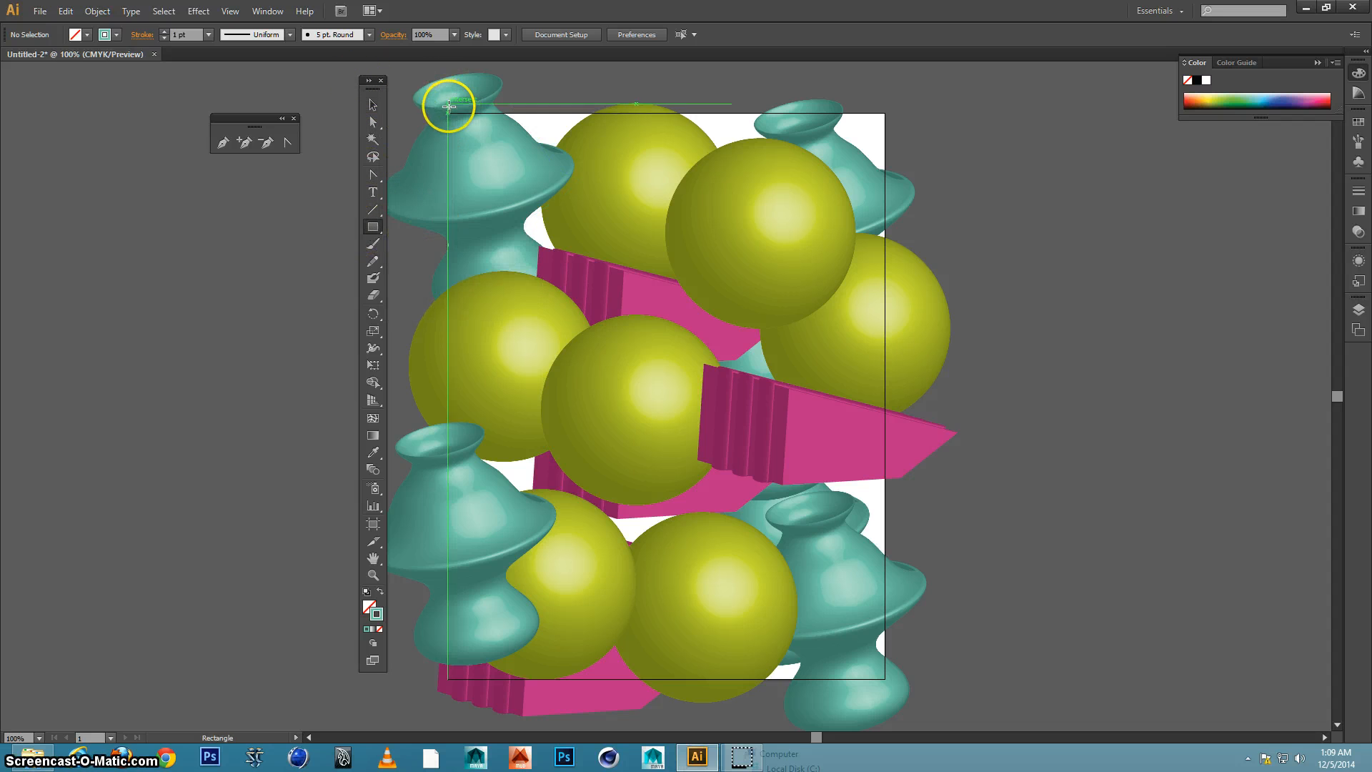
key(m)
drag(442, 109, 892, 687)
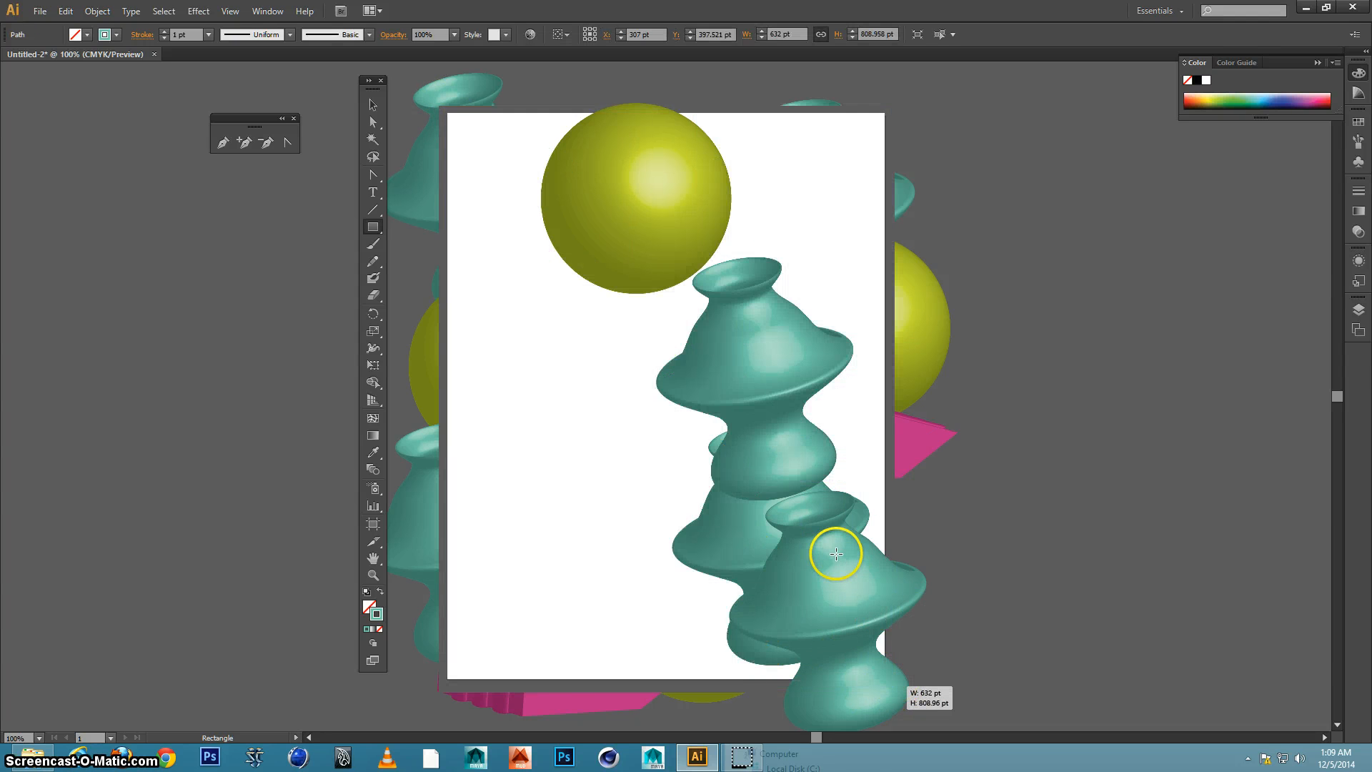
click(379, 592)
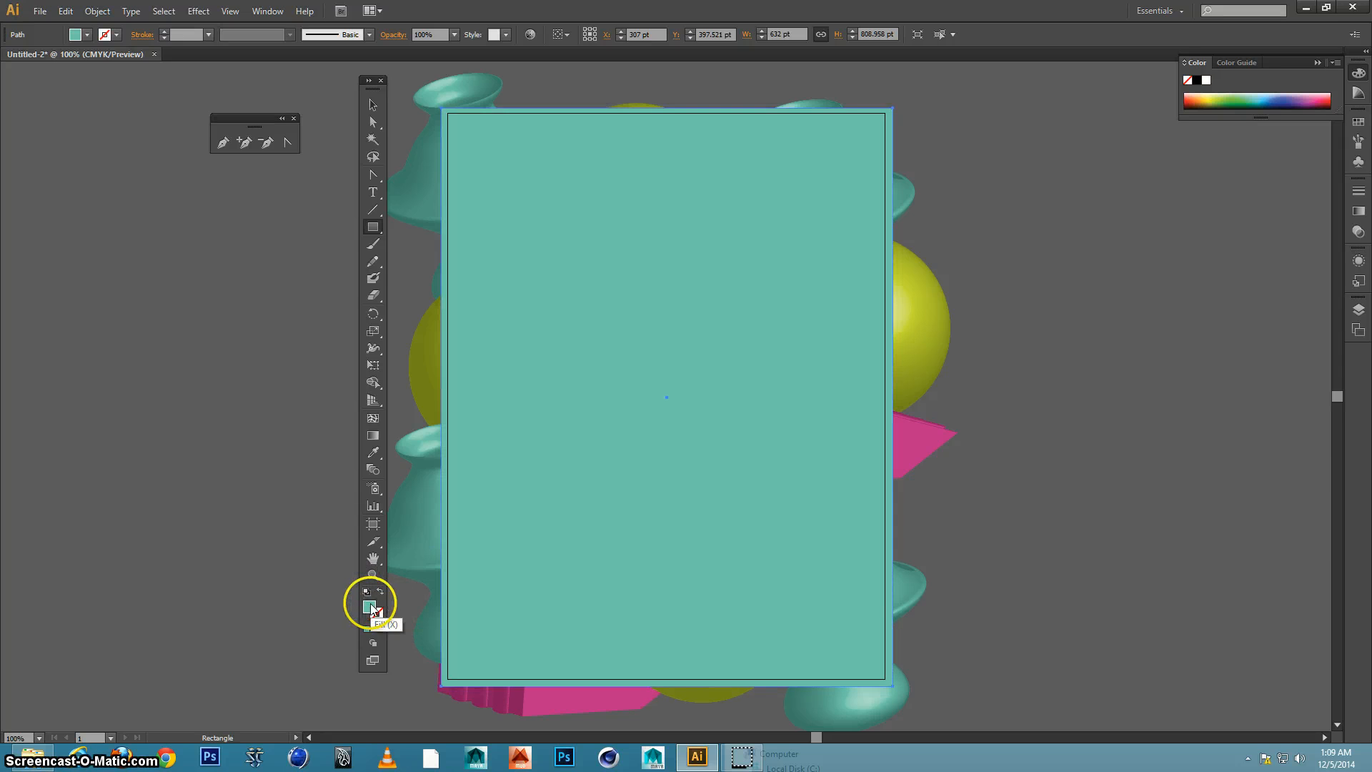
click(1200, 81)
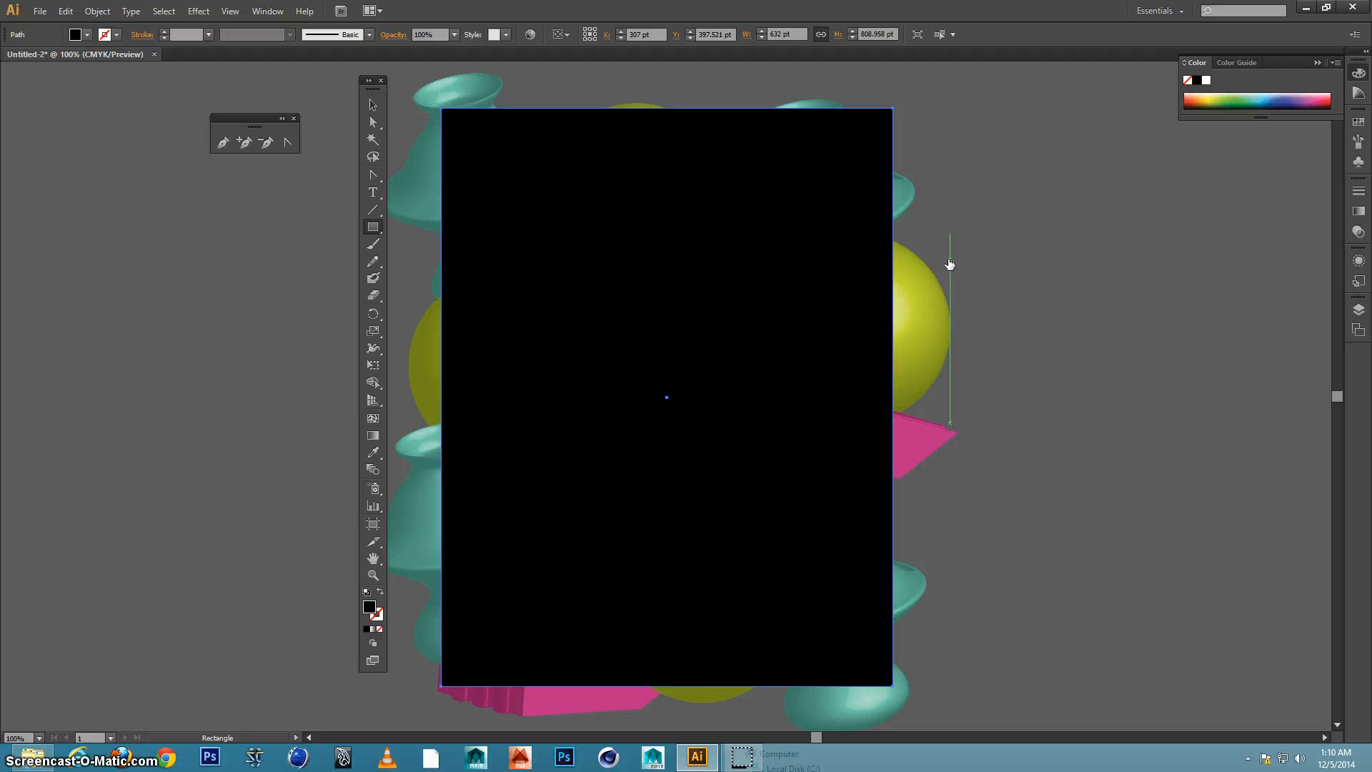
Send the black rectangle to the back of the stacking order as the background, and deselect it
click(372, 106)
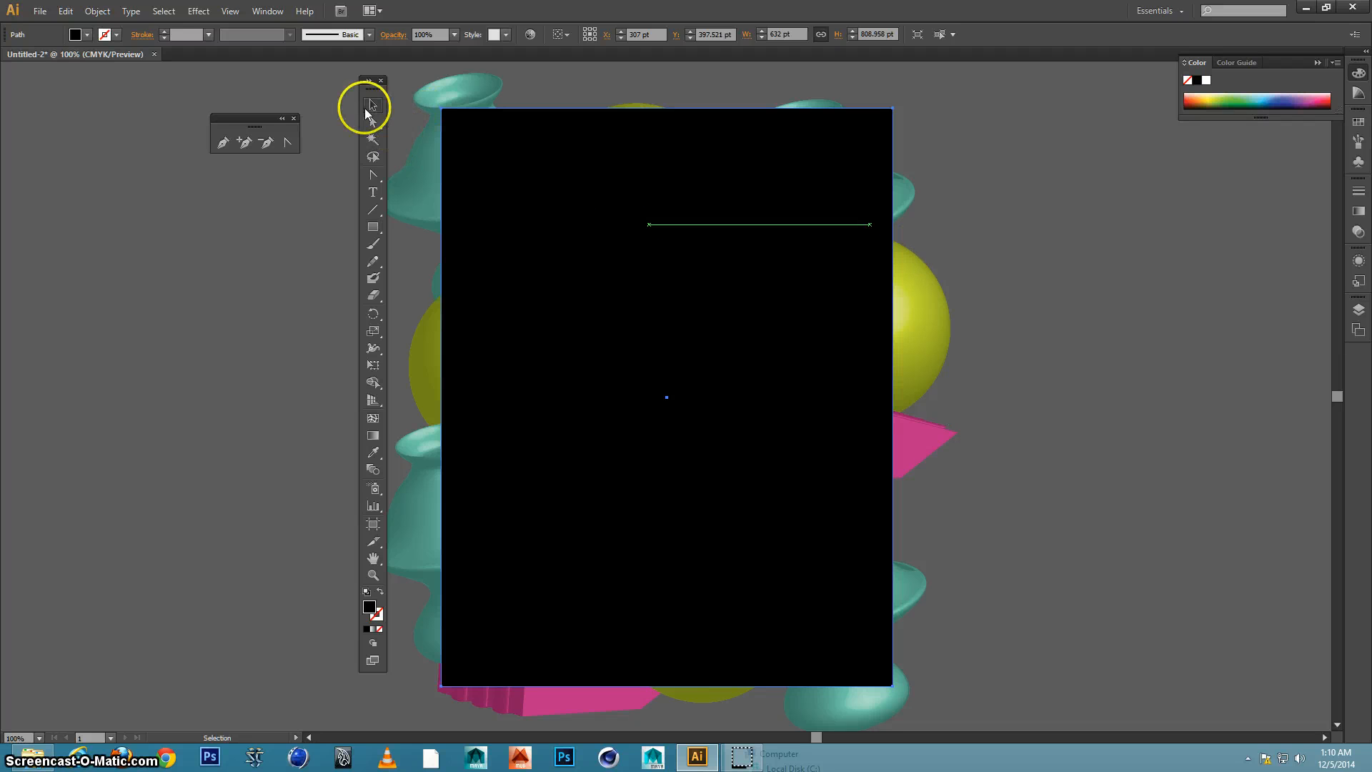
click(373, 106)
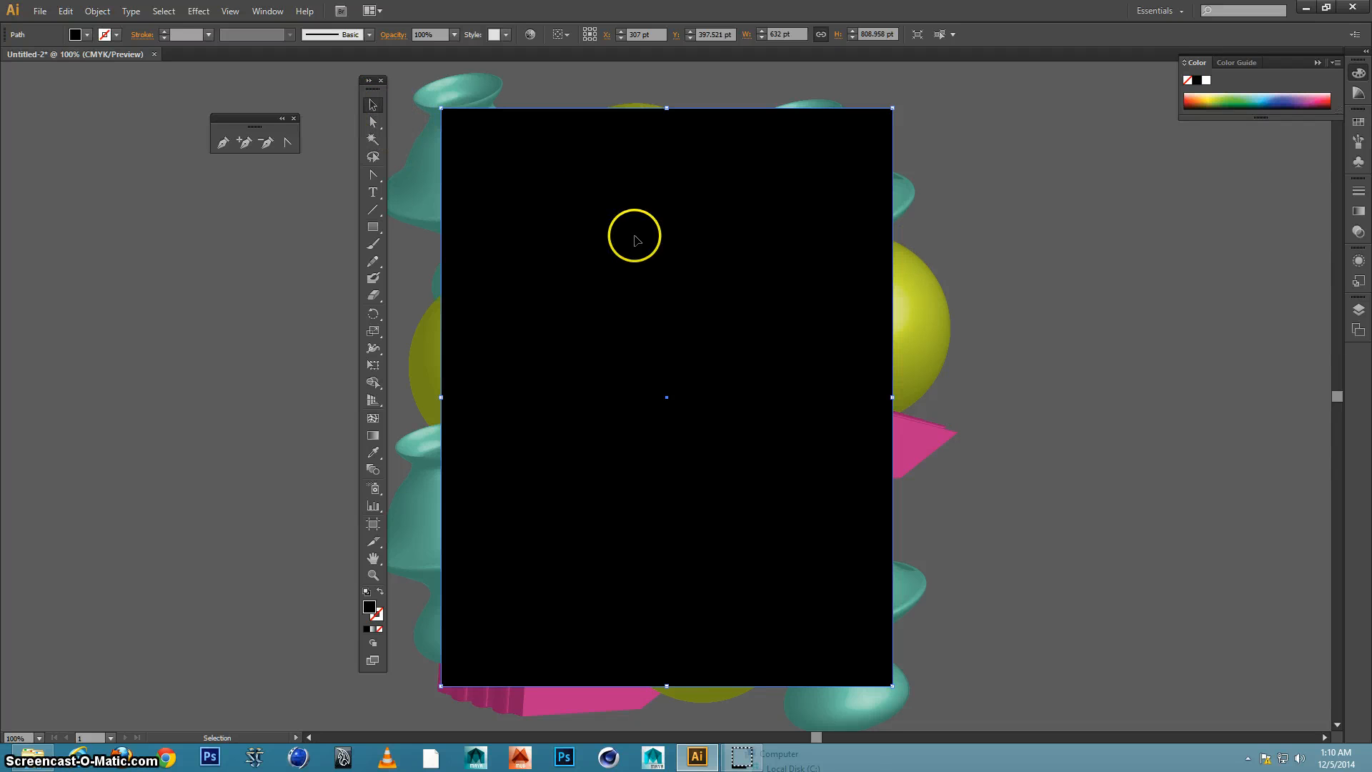
click(97, 10)
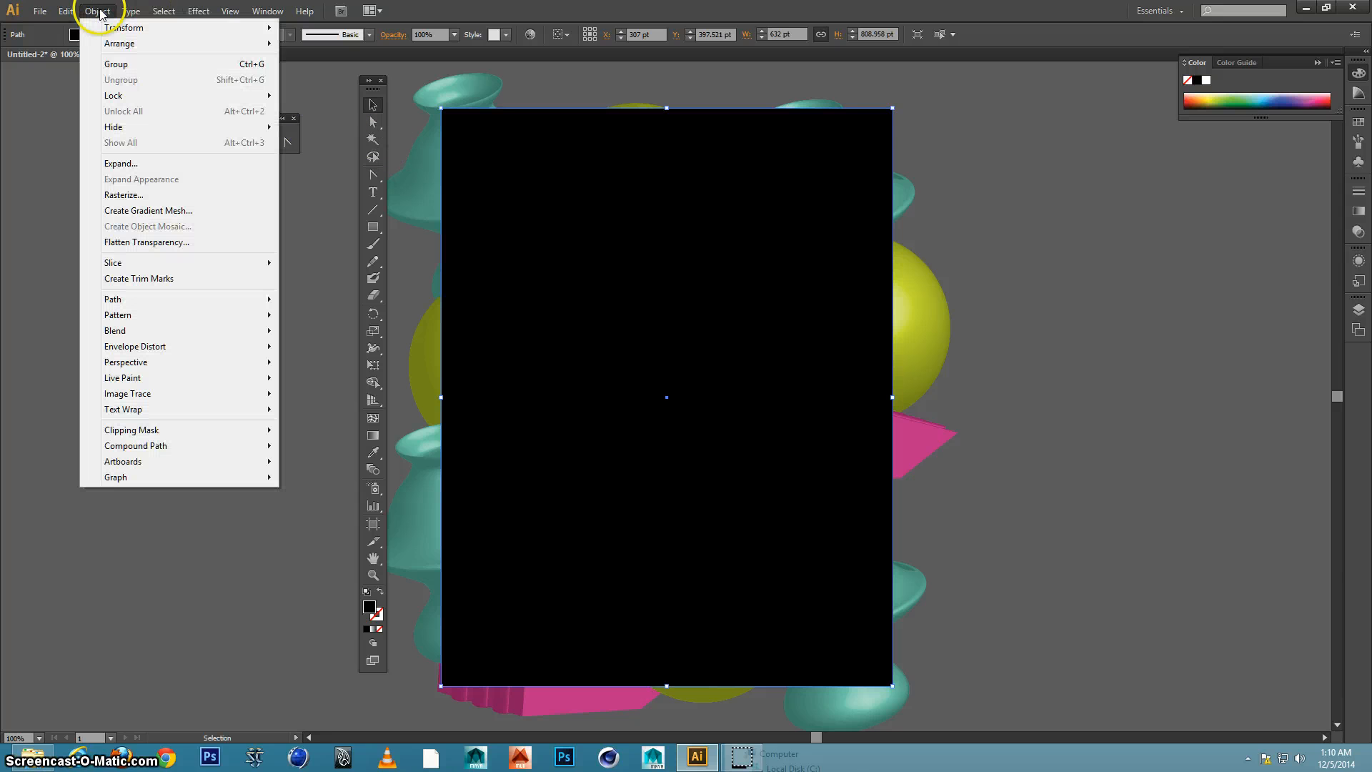
mouse_move(114, 43)
click(314, 90)
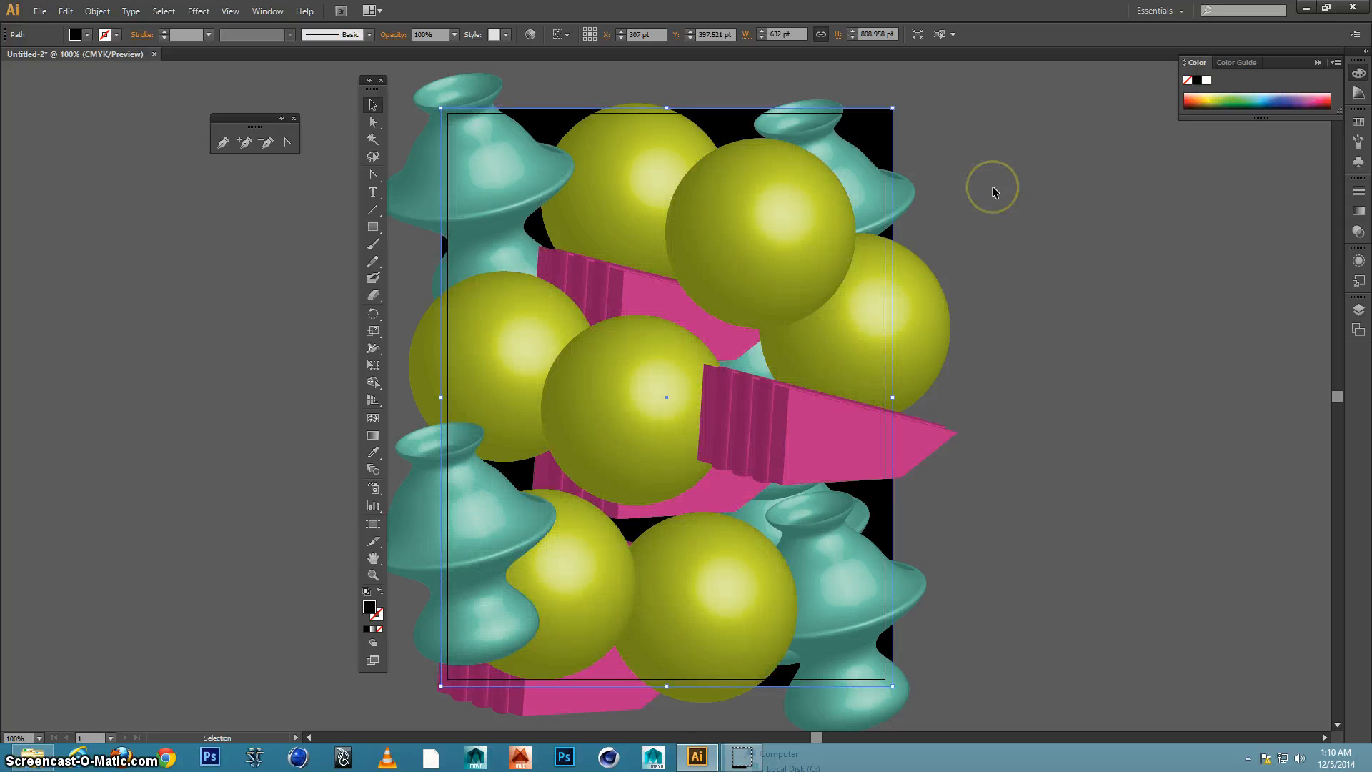
click(992, 186)
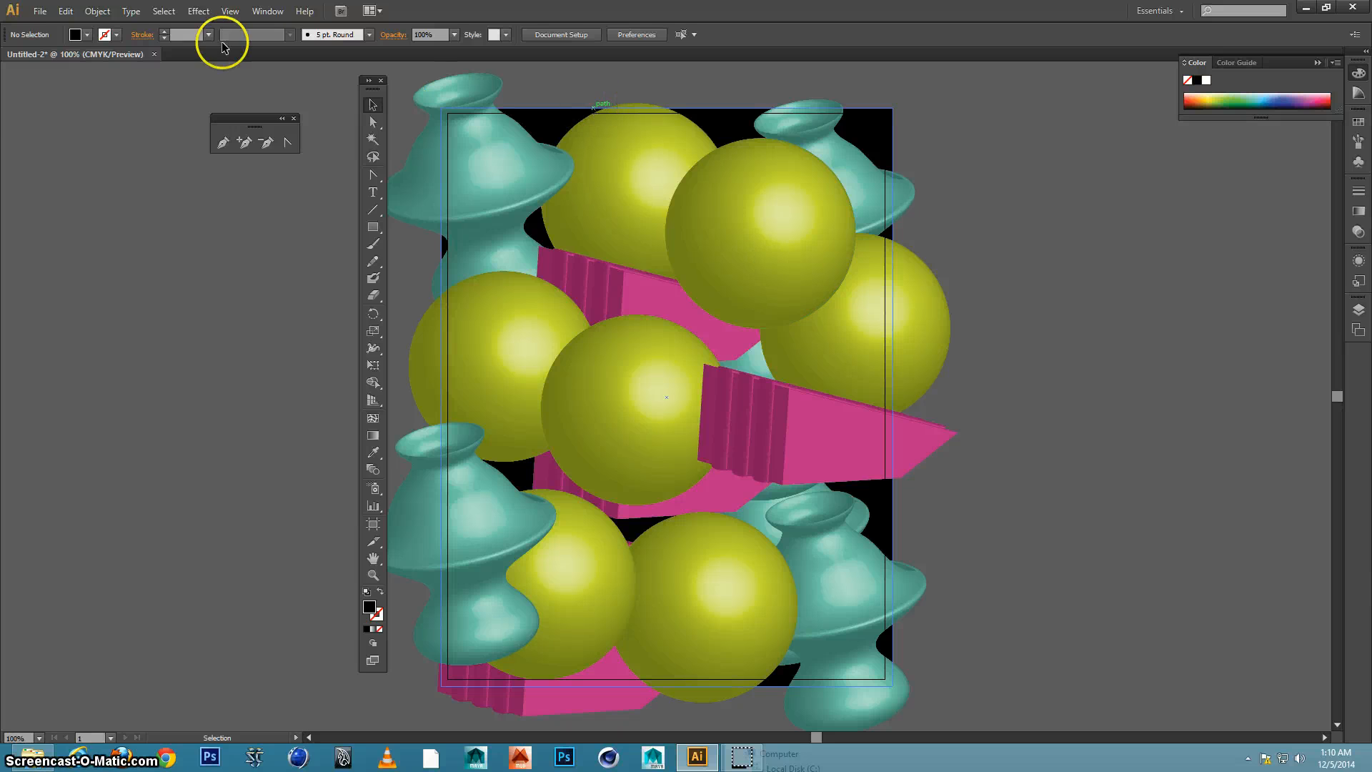
click(198, 11)
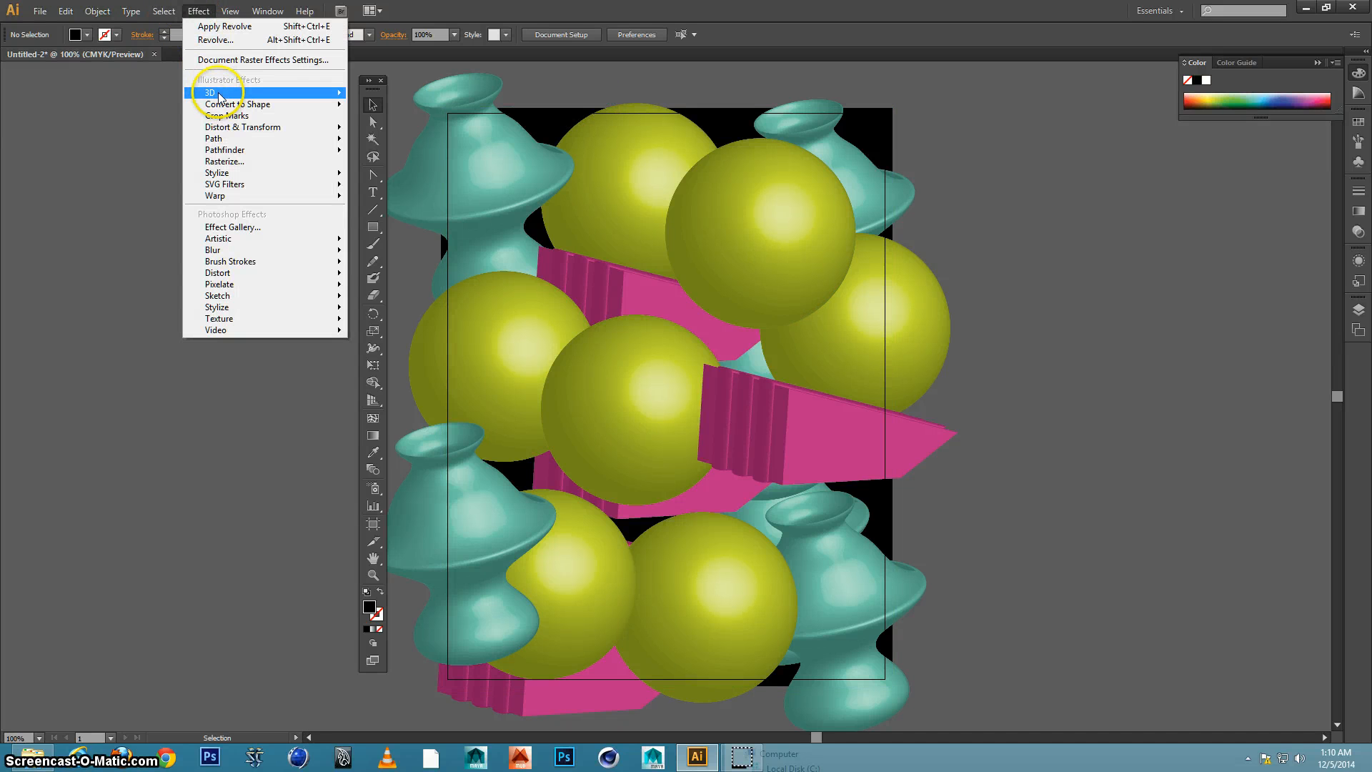
mouse_move(214, 92)
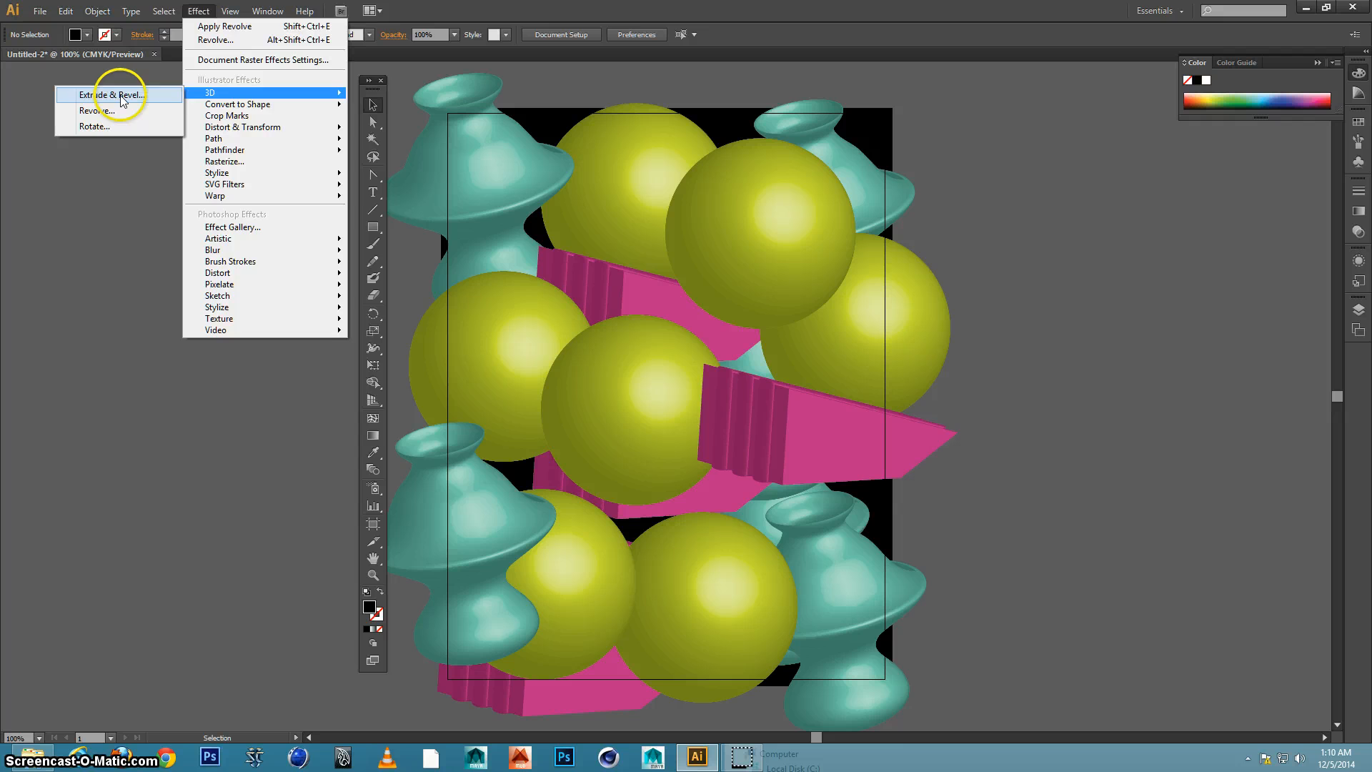
click(378, 102)
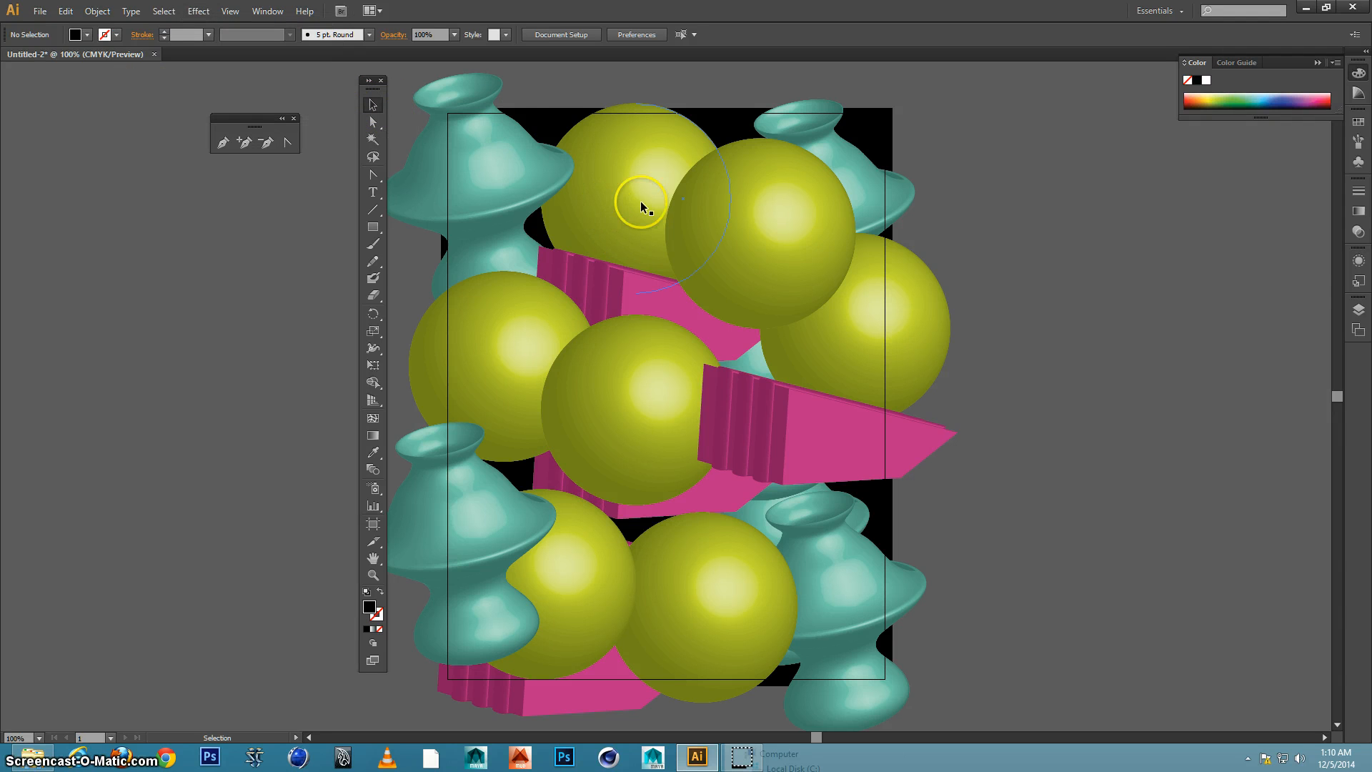